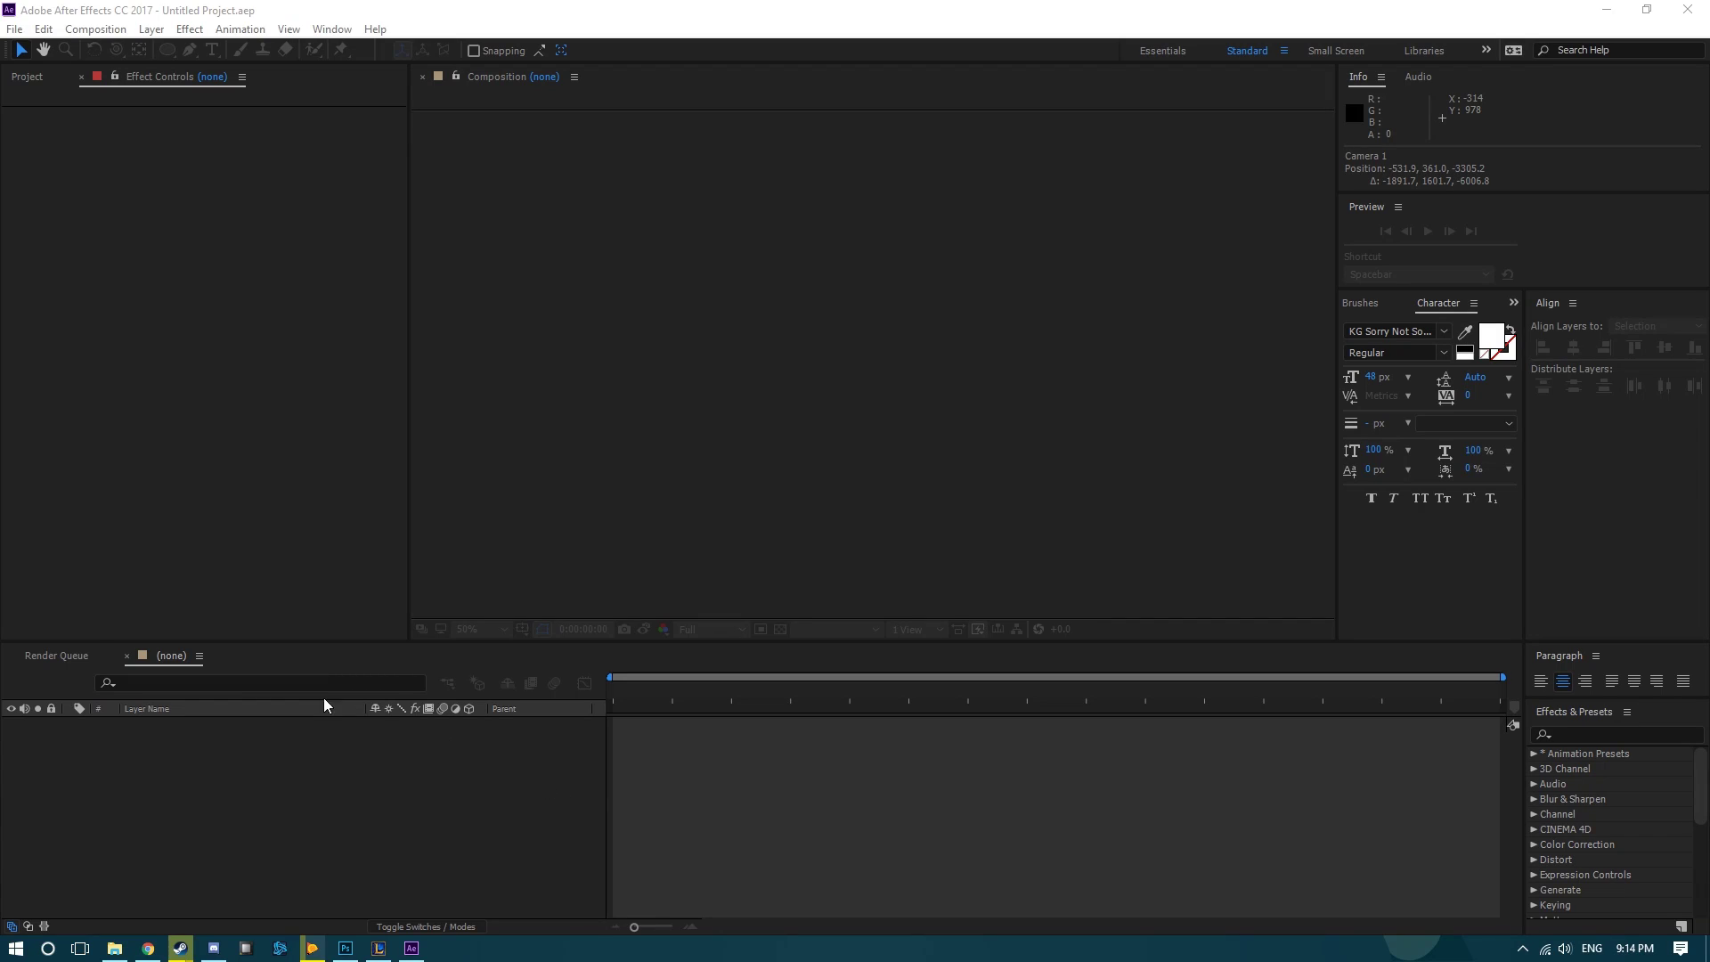
Create Comp 1 at 506×808, 30 fps, lasting seven seconds.
{"action": "left_click", "coordinate": [29, 79]}
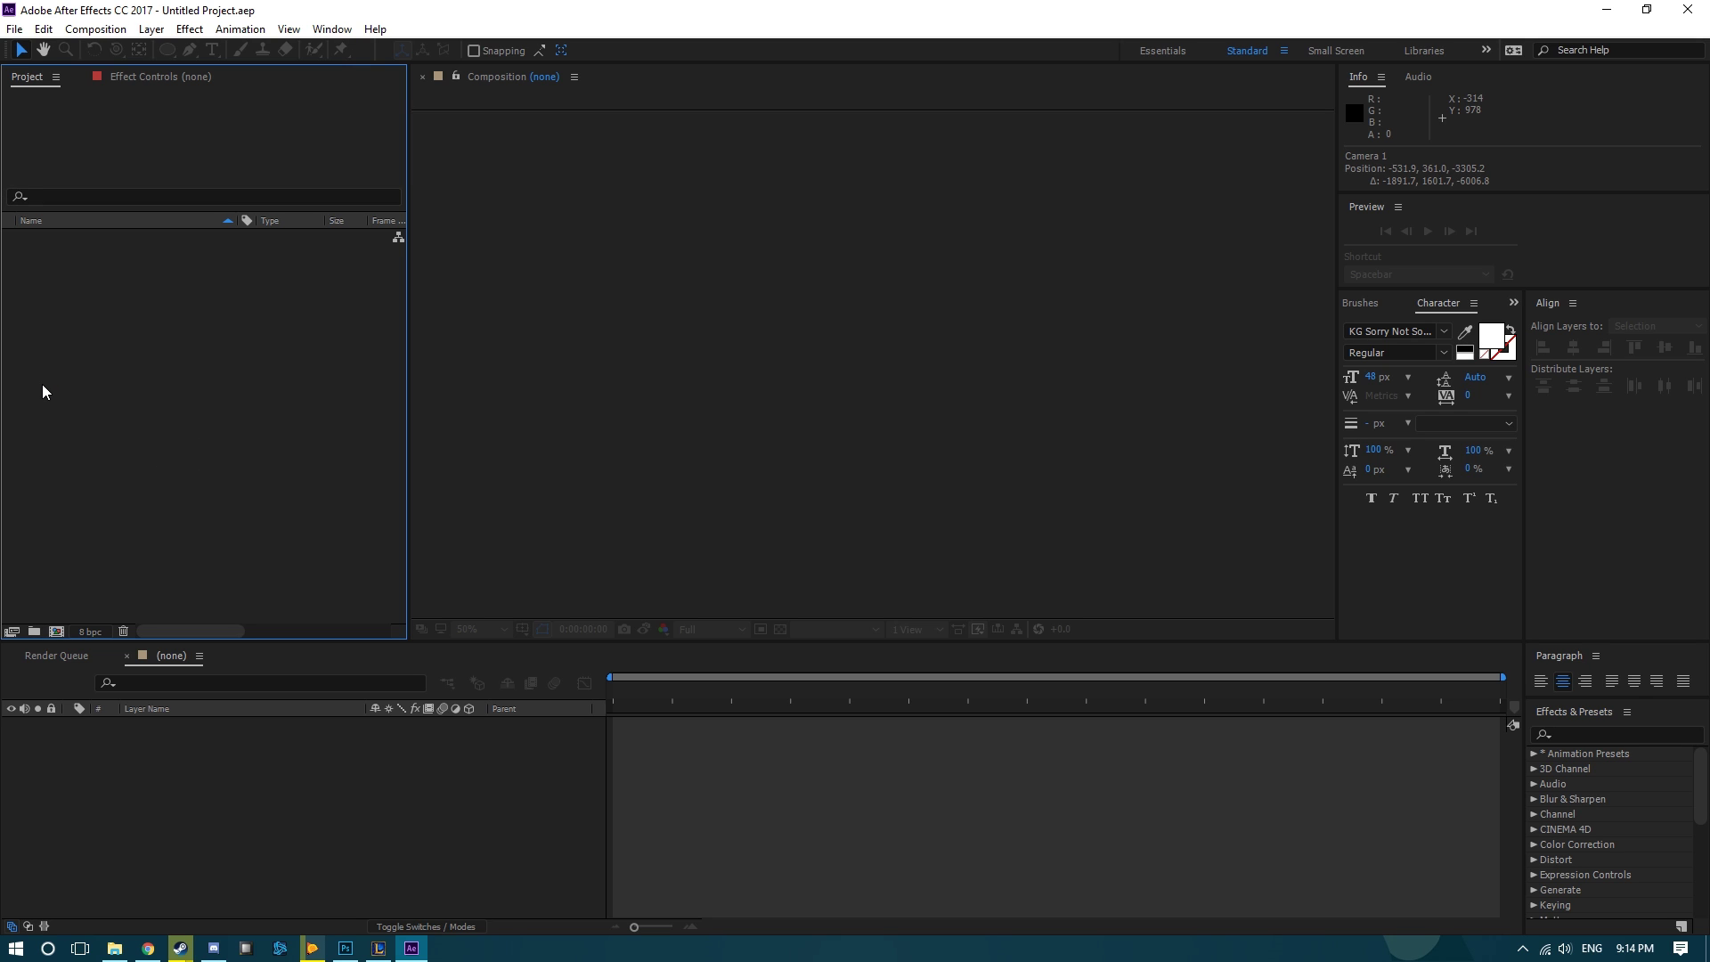
{"action": "left_click", "coordinate": [56, 630]}
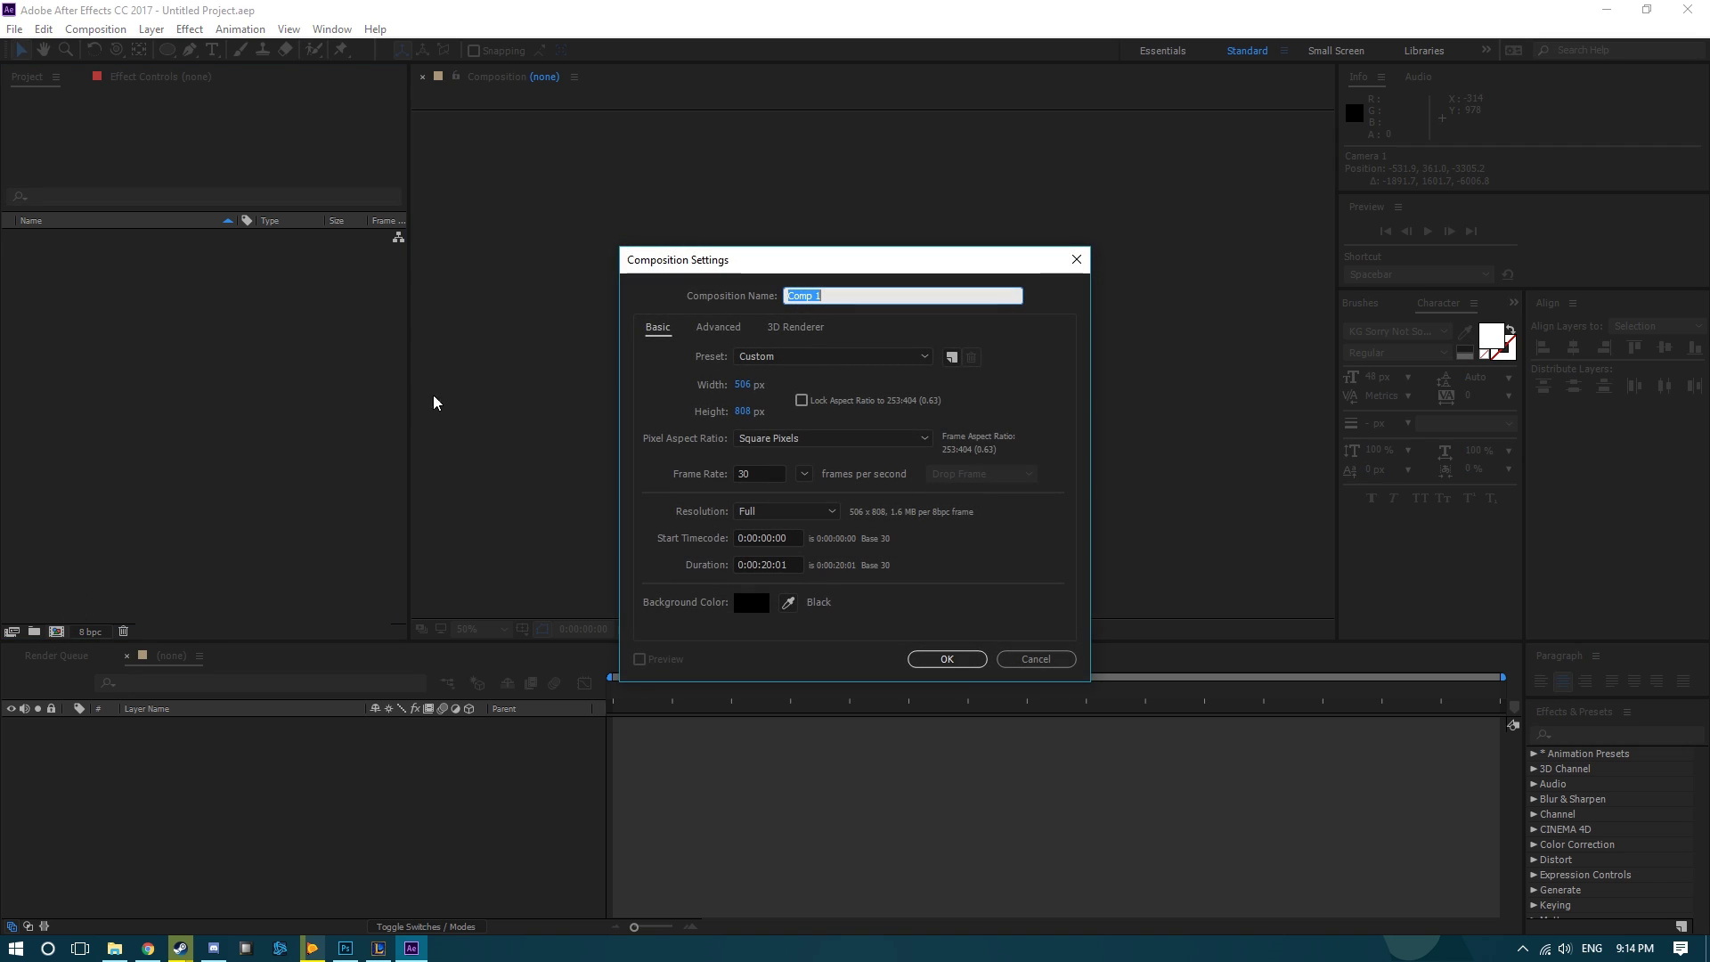
{"action": "left_click", "coordinate": [774, 564]}
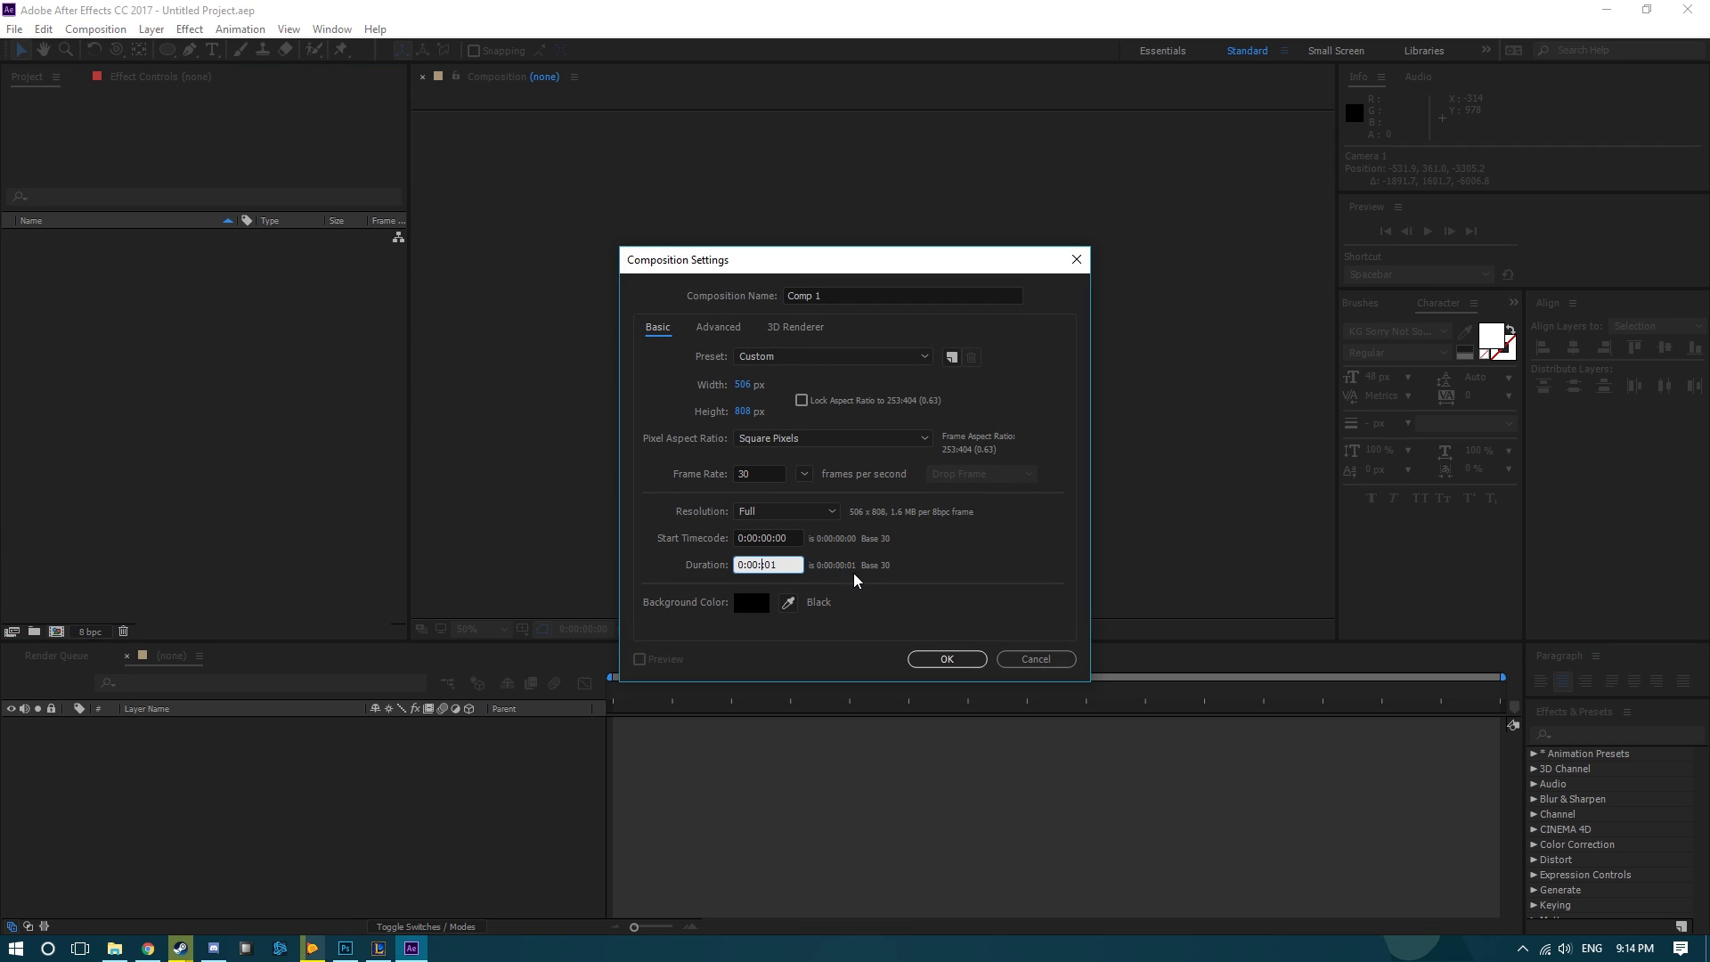
{"action": "left_click", "coordinate": [946, 658]}
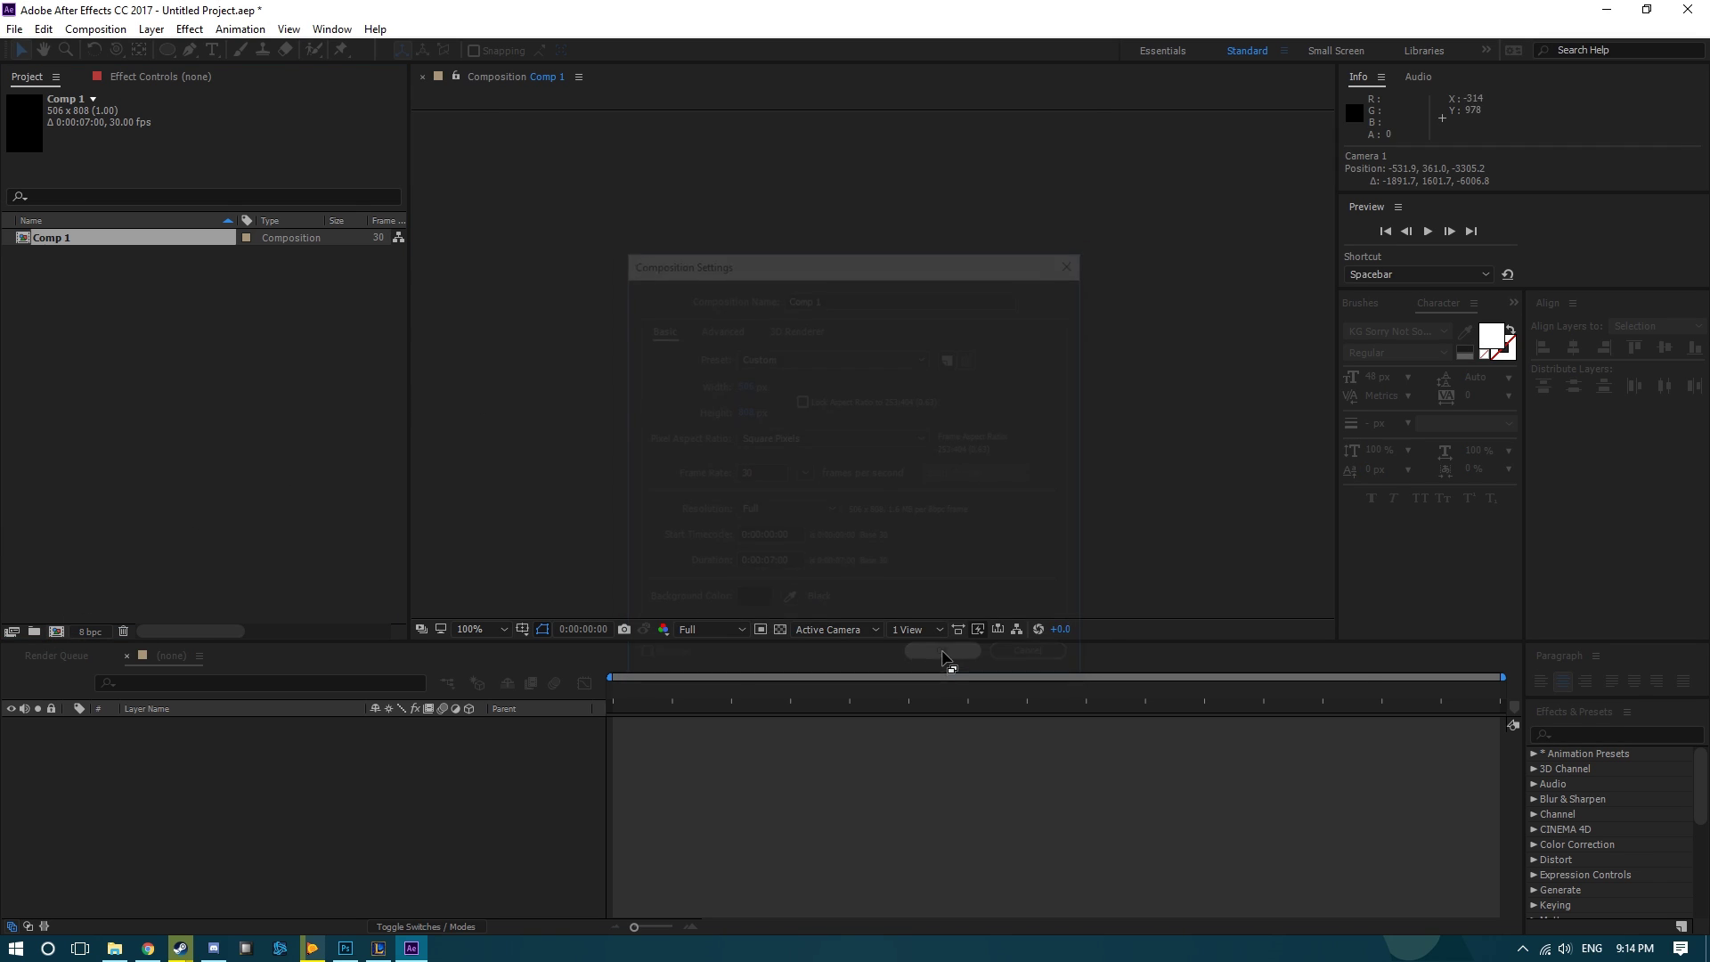
Trim the work area so it ends at 5 seconds.
{"action": "left_click_drag", "start_coordinate": [1502, 706], "coordinate": [1251, 792]}
{"action": "scroll", "coordinate": [1251, 792], "scroll_direction": "up", "scroll_amount": 5}
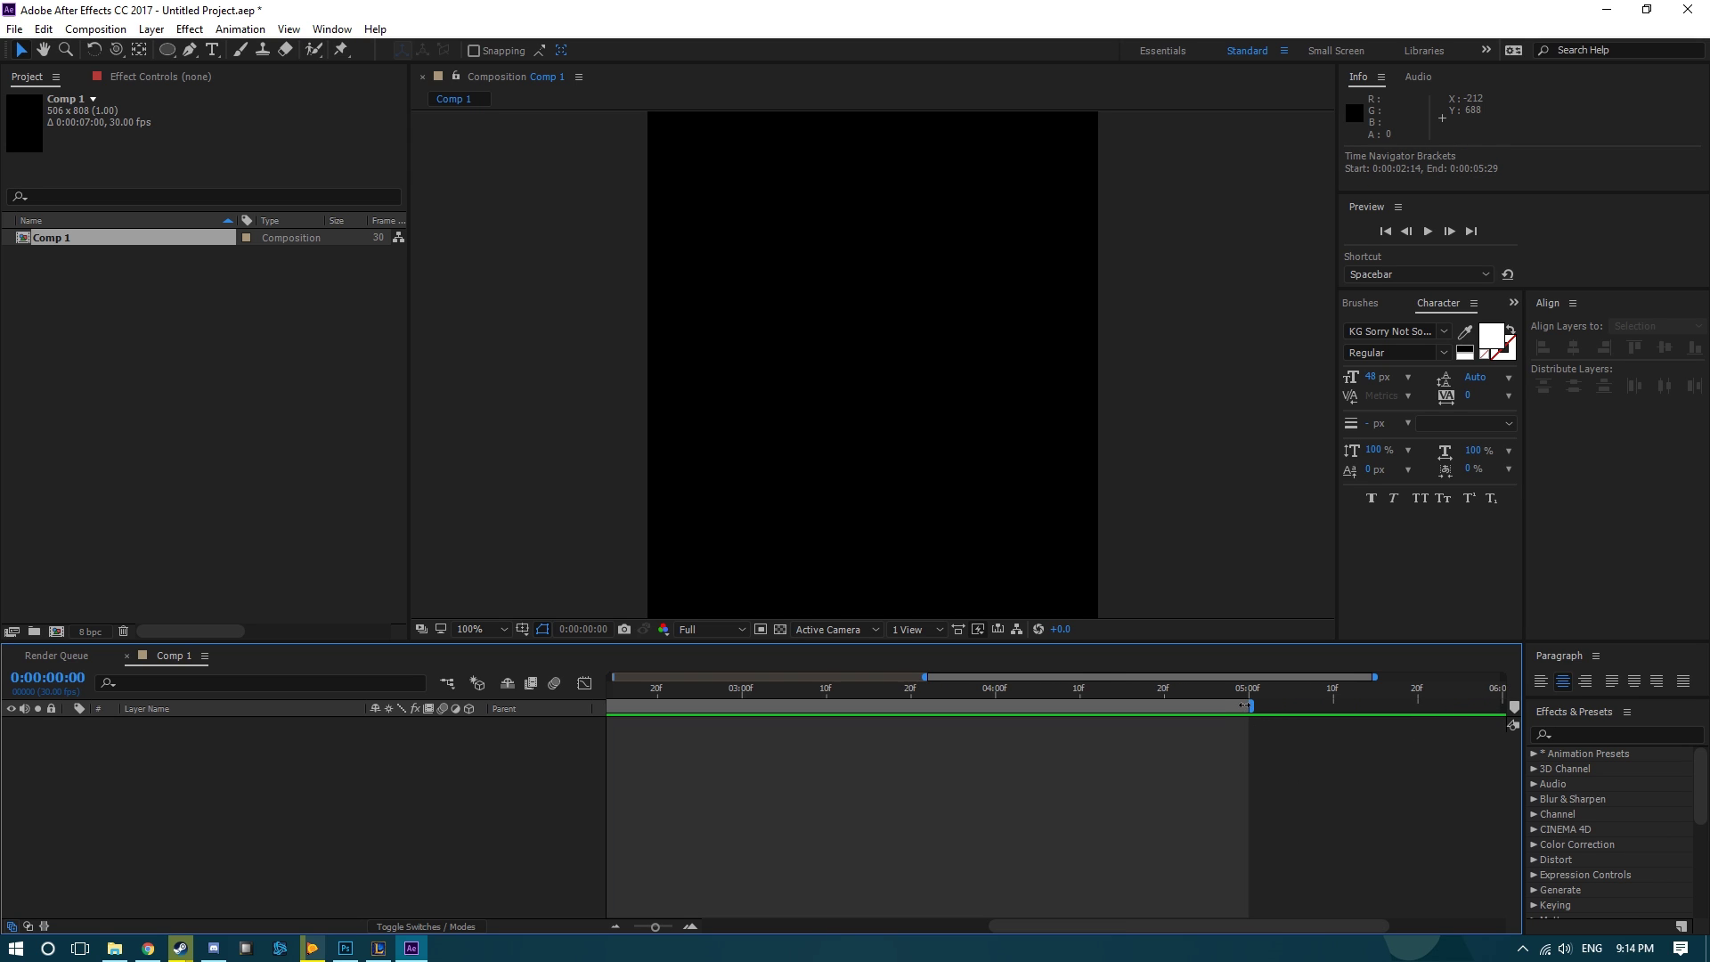
{"action": "left_click", "coordinate": [1253, 691]}
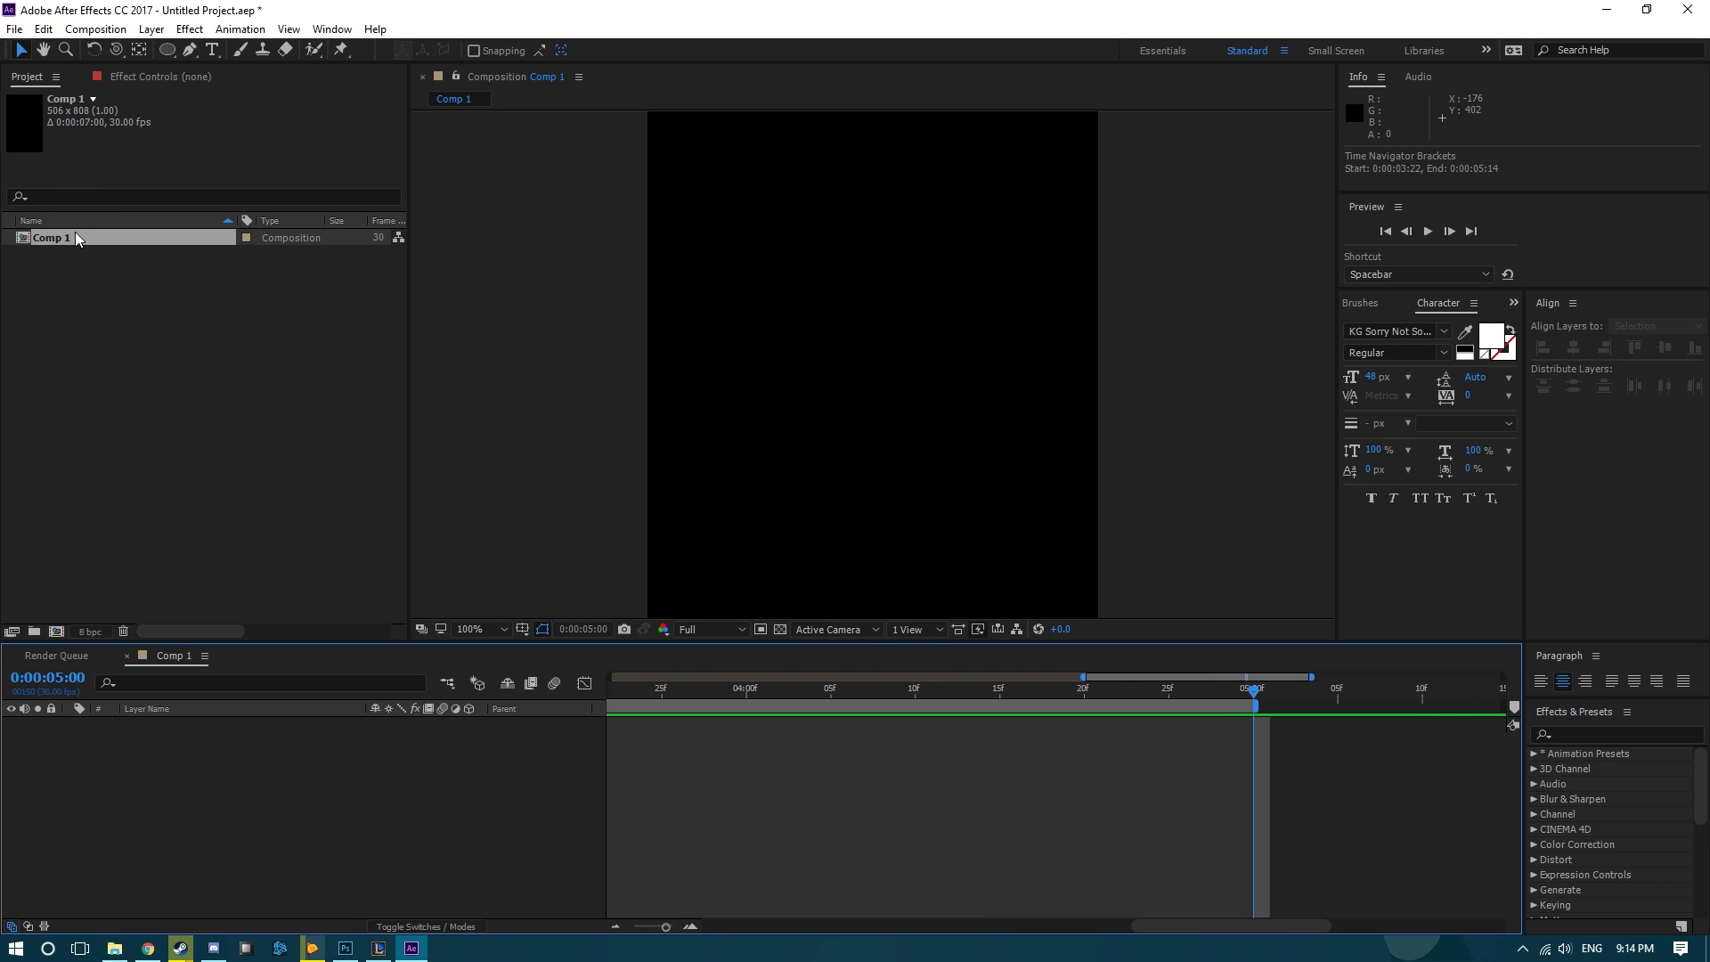
{"action": "scroll", "coordinate": [923, 765], "scroll_direction": "down", "scroll_amount": 5}
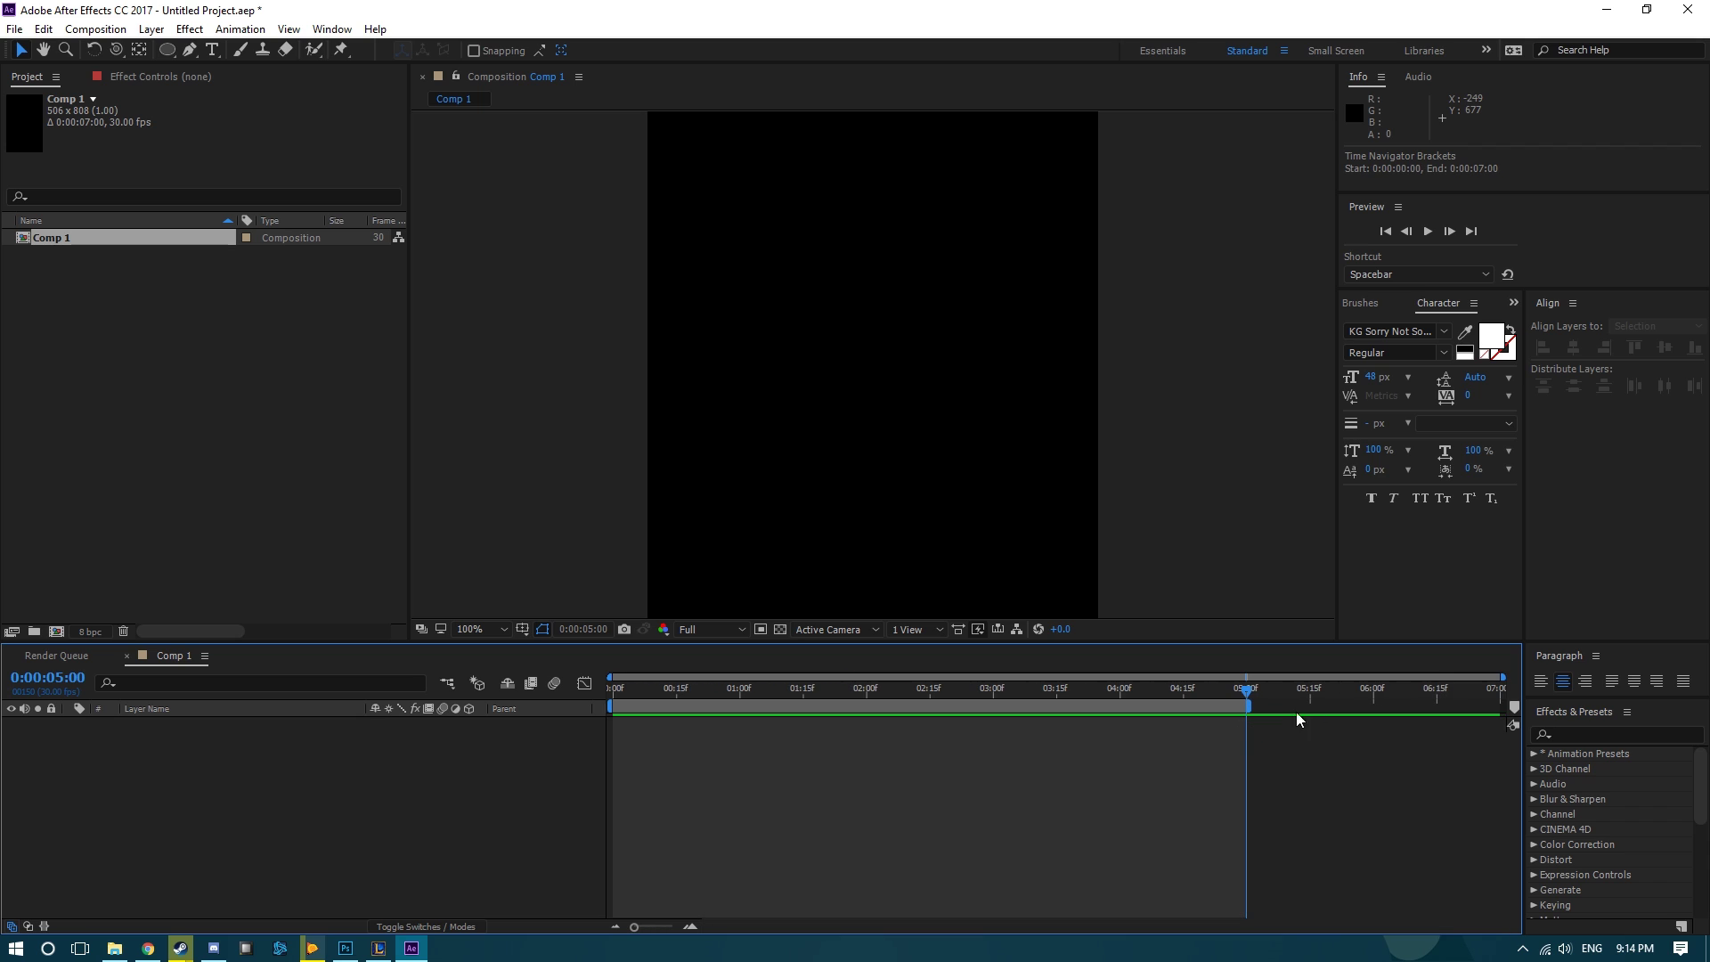
{"action": "mouse_move", "coordinate": [1255, 700]}
{"action": "left_mouse_down"}
{"action": "mouse_move", "coordinate": [1503, 706]}
{"action": "mouse_move", "coordinate": [1251, 733]}
{"action": "left_mouse_up"}
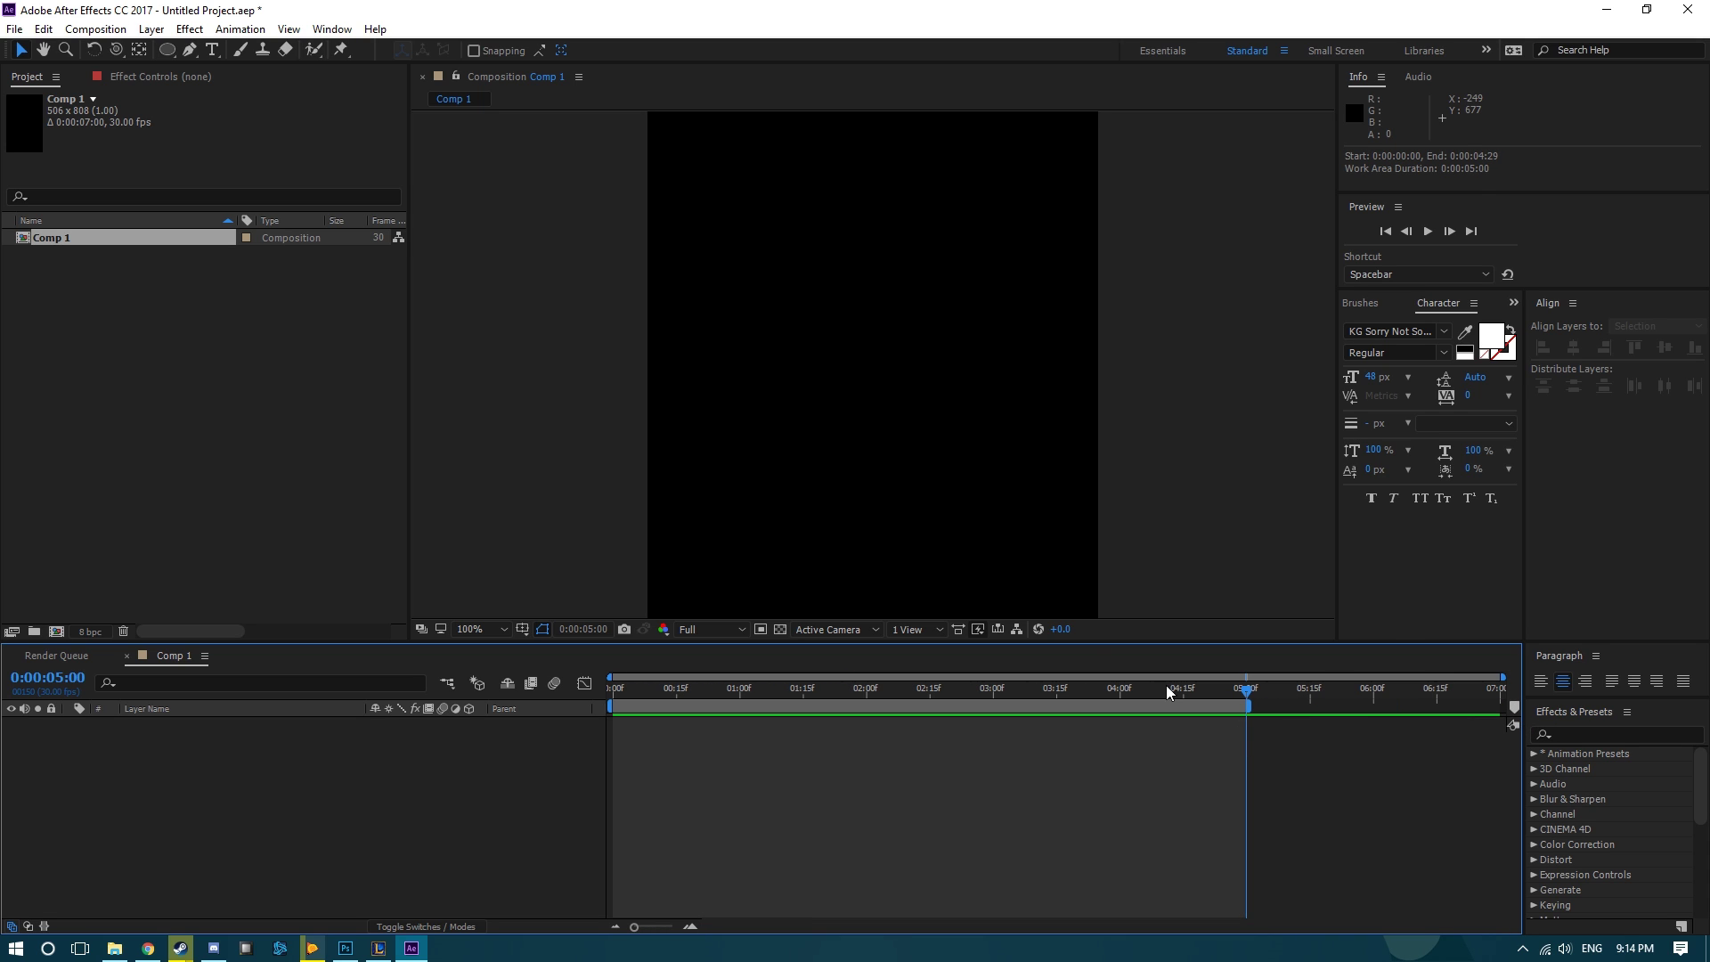
{"action": "left_click", "coordinate": [95, 29]}
Add Medium Green Solid 1 and apply the Video Copilot Saber effect to it.
{"action": "mouse_move", "coordinate": [152, 28]}
{"action": "mouse_move", "coordinate": [437, 52]}
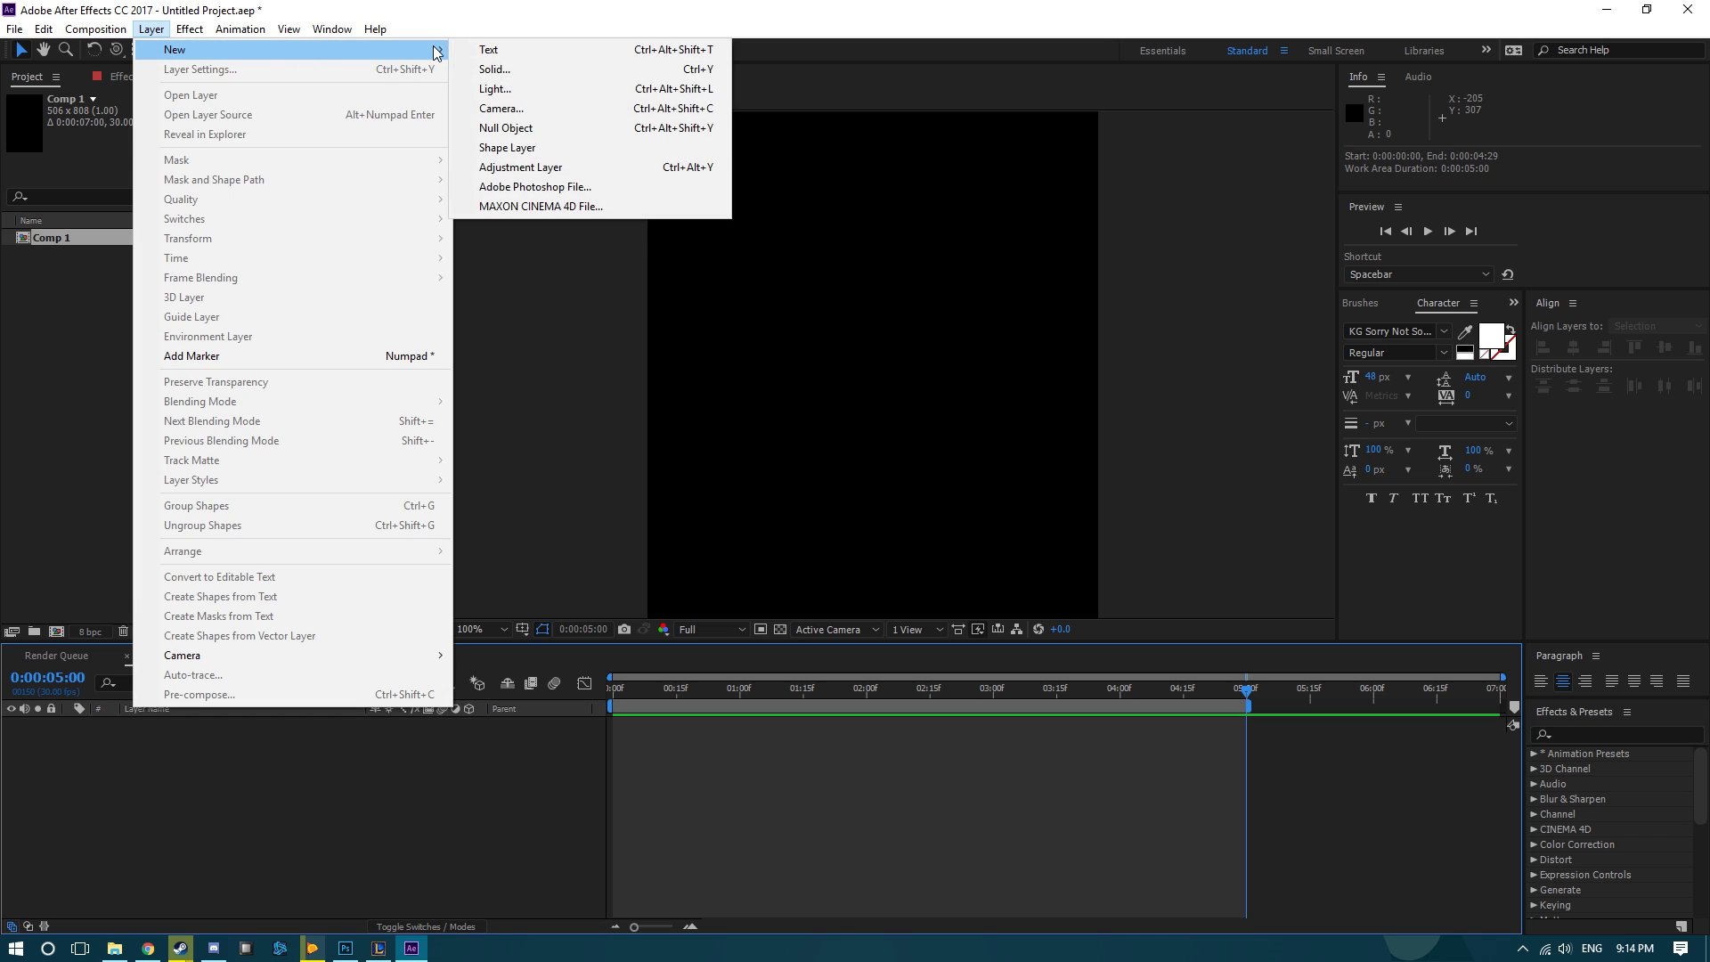
{"action": "left_click", "coordinate": [494, 69]}
{"action": "key", "text": "Return"}
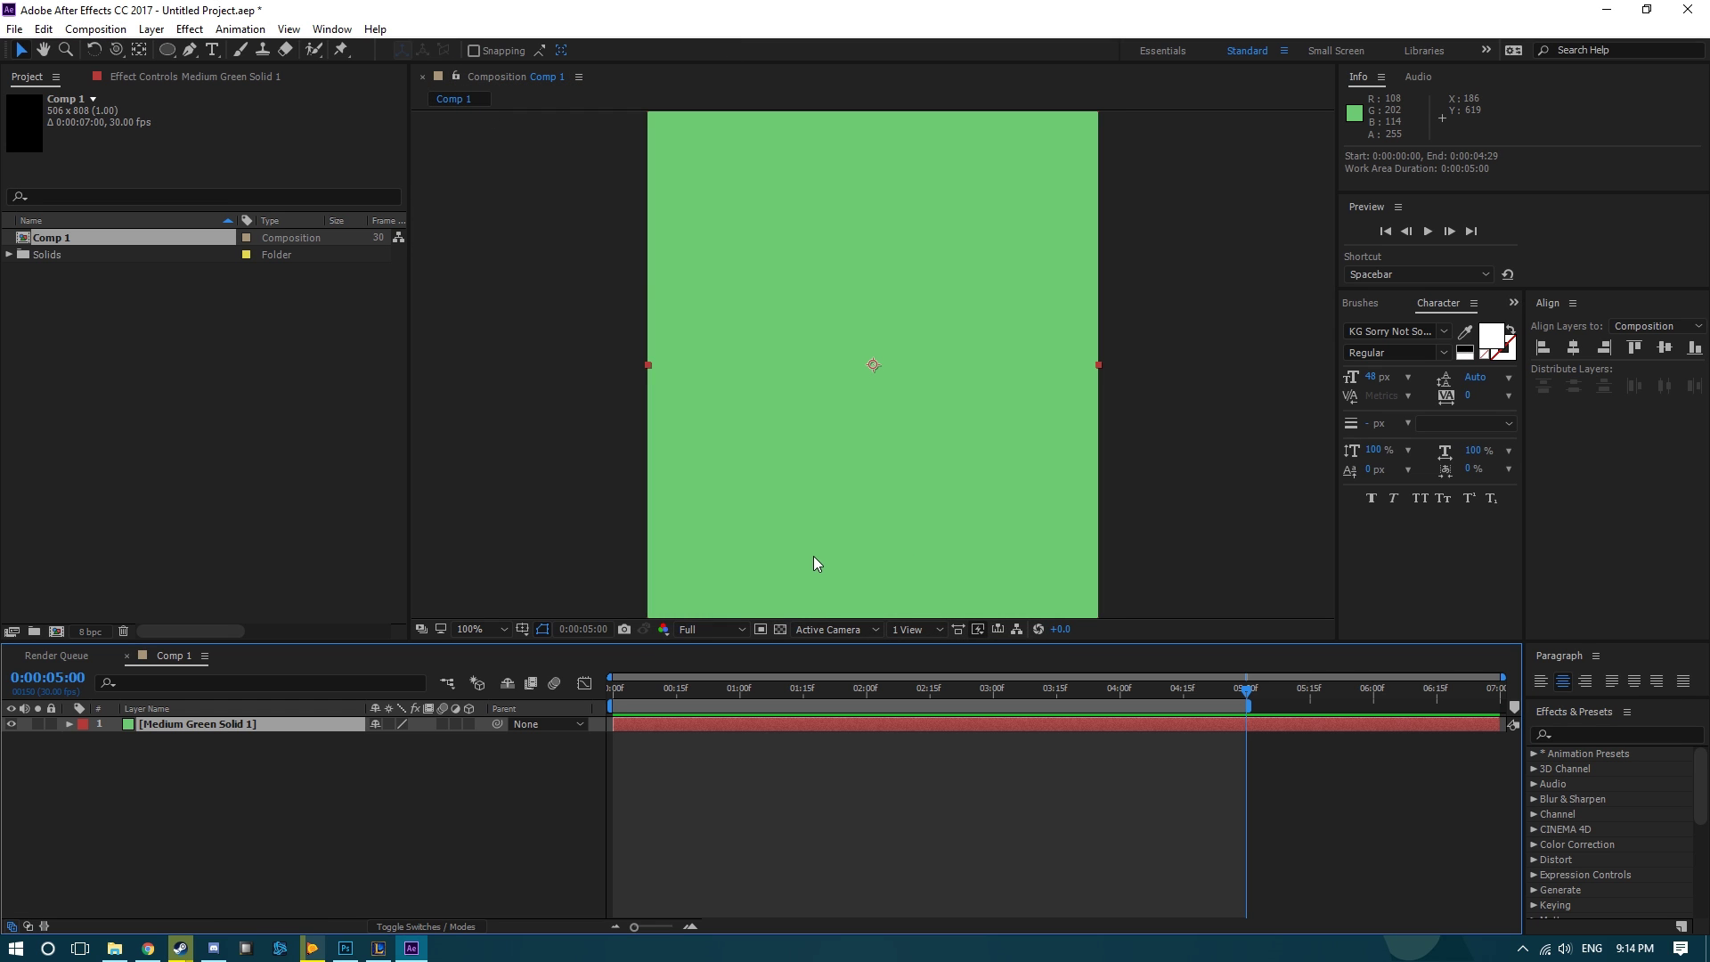
{"action": "left_click", "coordinate": [981, 744]}
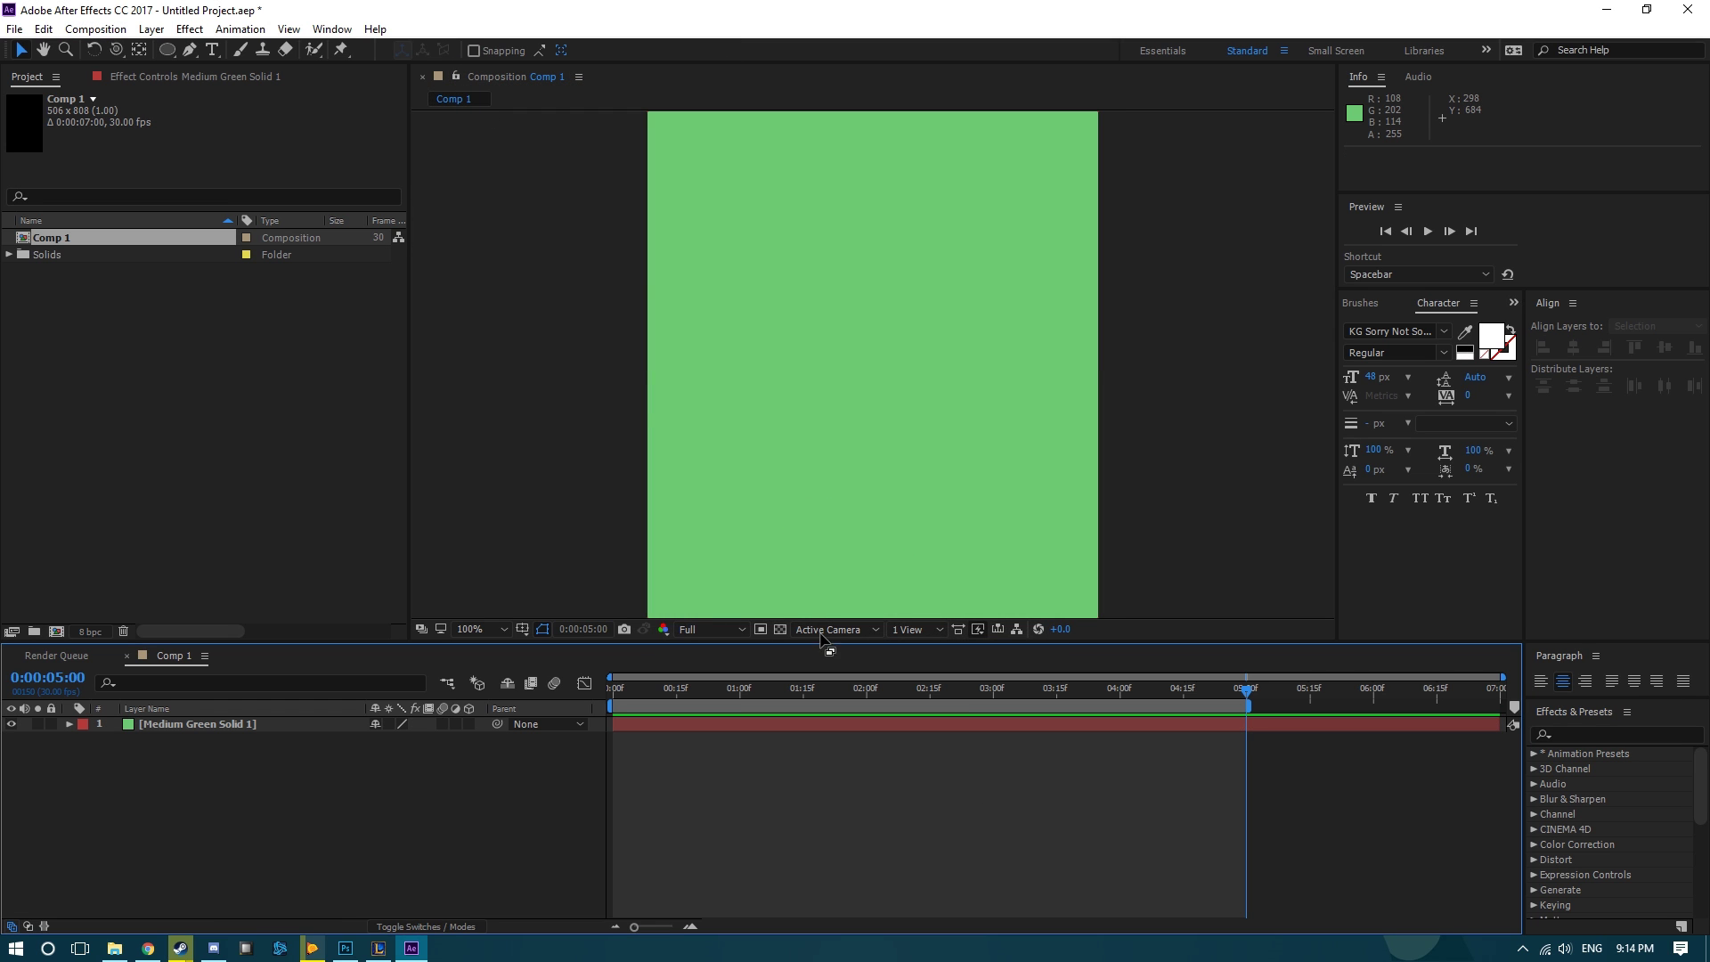
{"action": "left_click", "coordinate": [271, 724]}
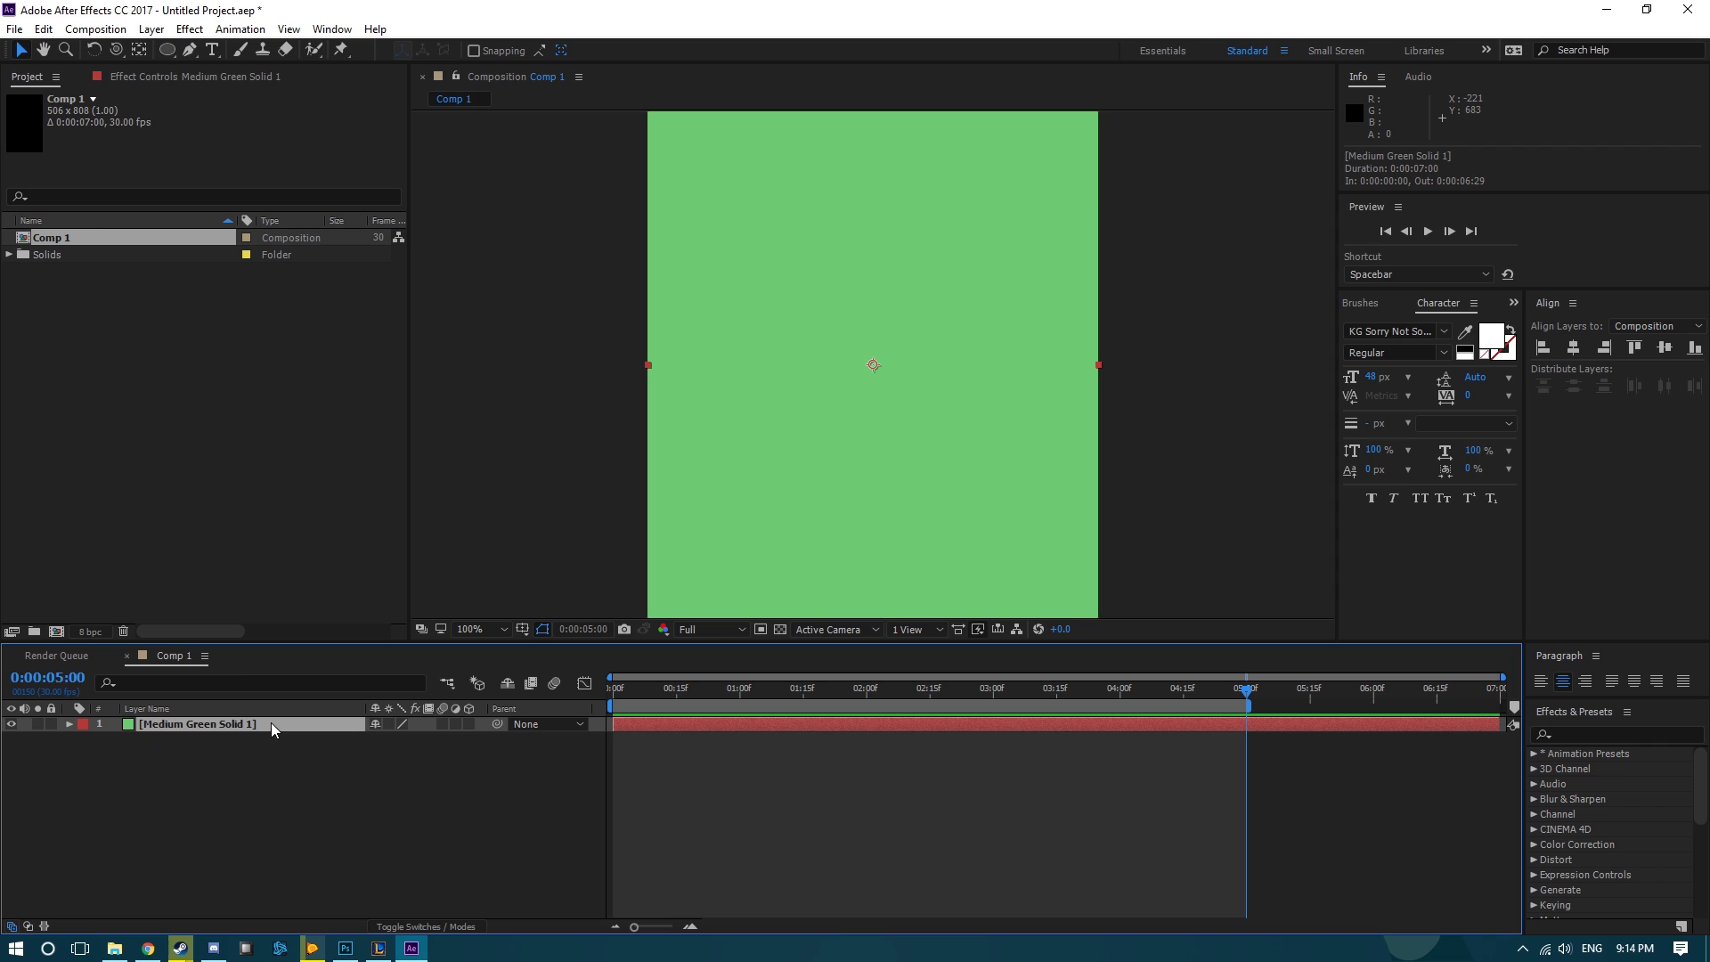
{"action": "left_click", "coordinate": [189, 28]}
{"action": "mouse_move", "coordinate": [275, 570]}
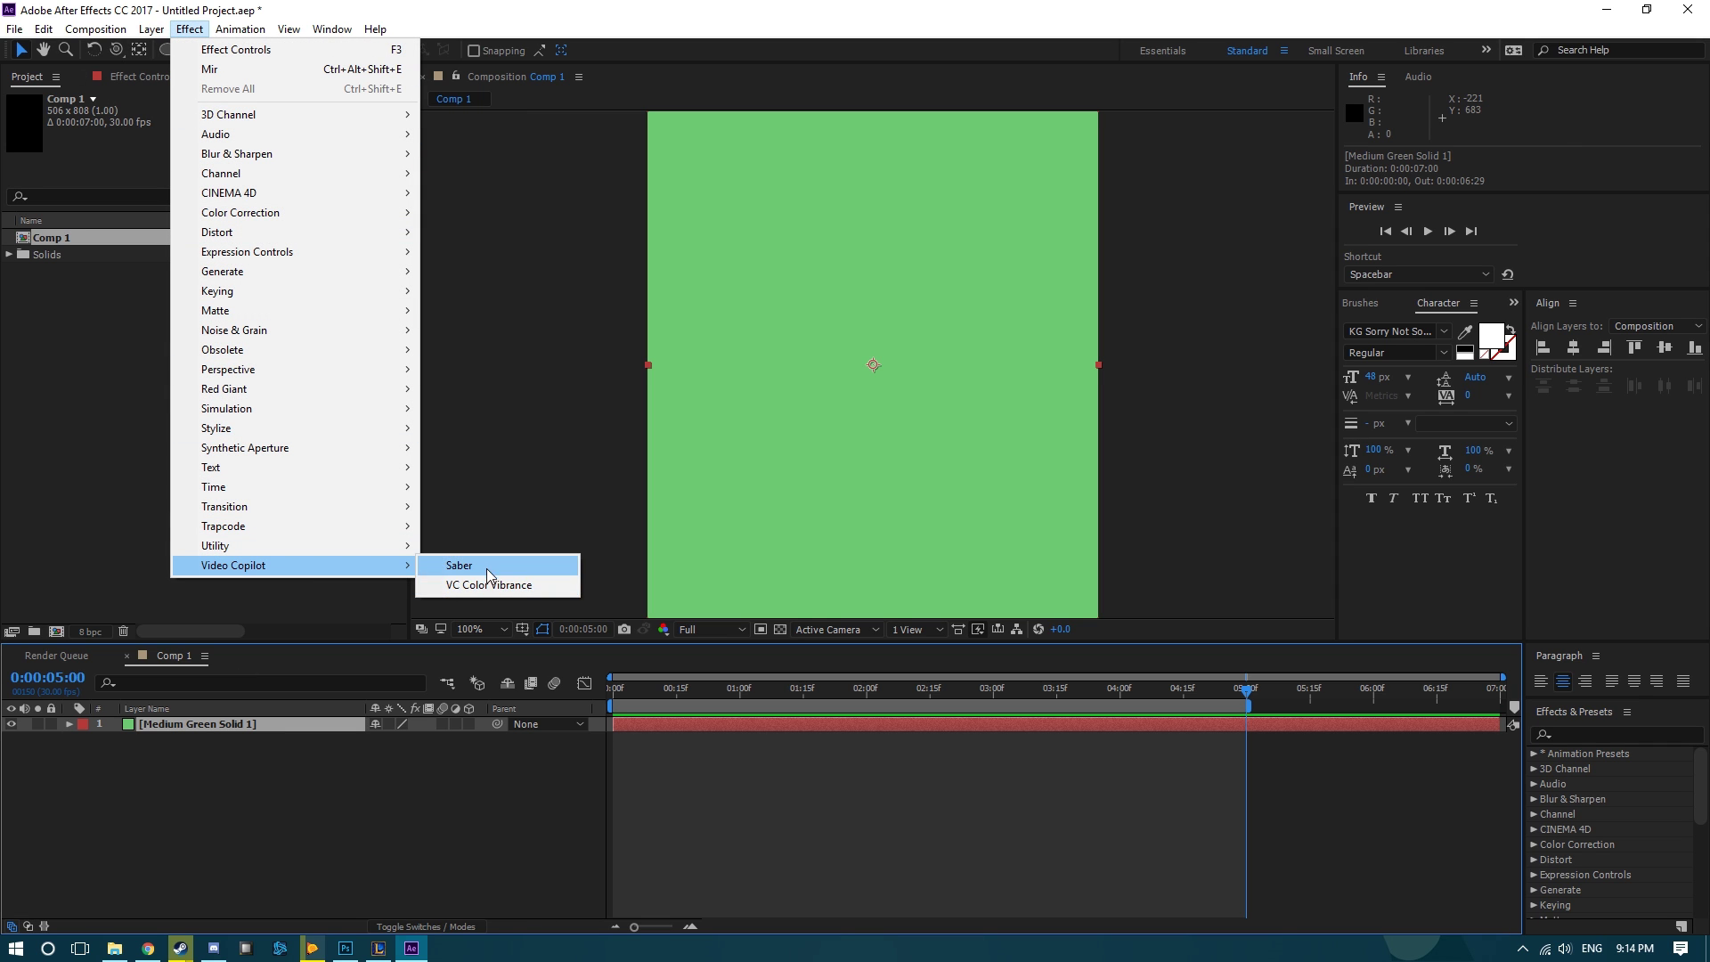
{"action": "left_click", "coordinate": [470, 566]}
Try the Energy, Electric, Cellular and Neon presets, settle on Portal, then draw a circular ellipse mask.
{"action": "left_click", "coordinate": [255, 130]}
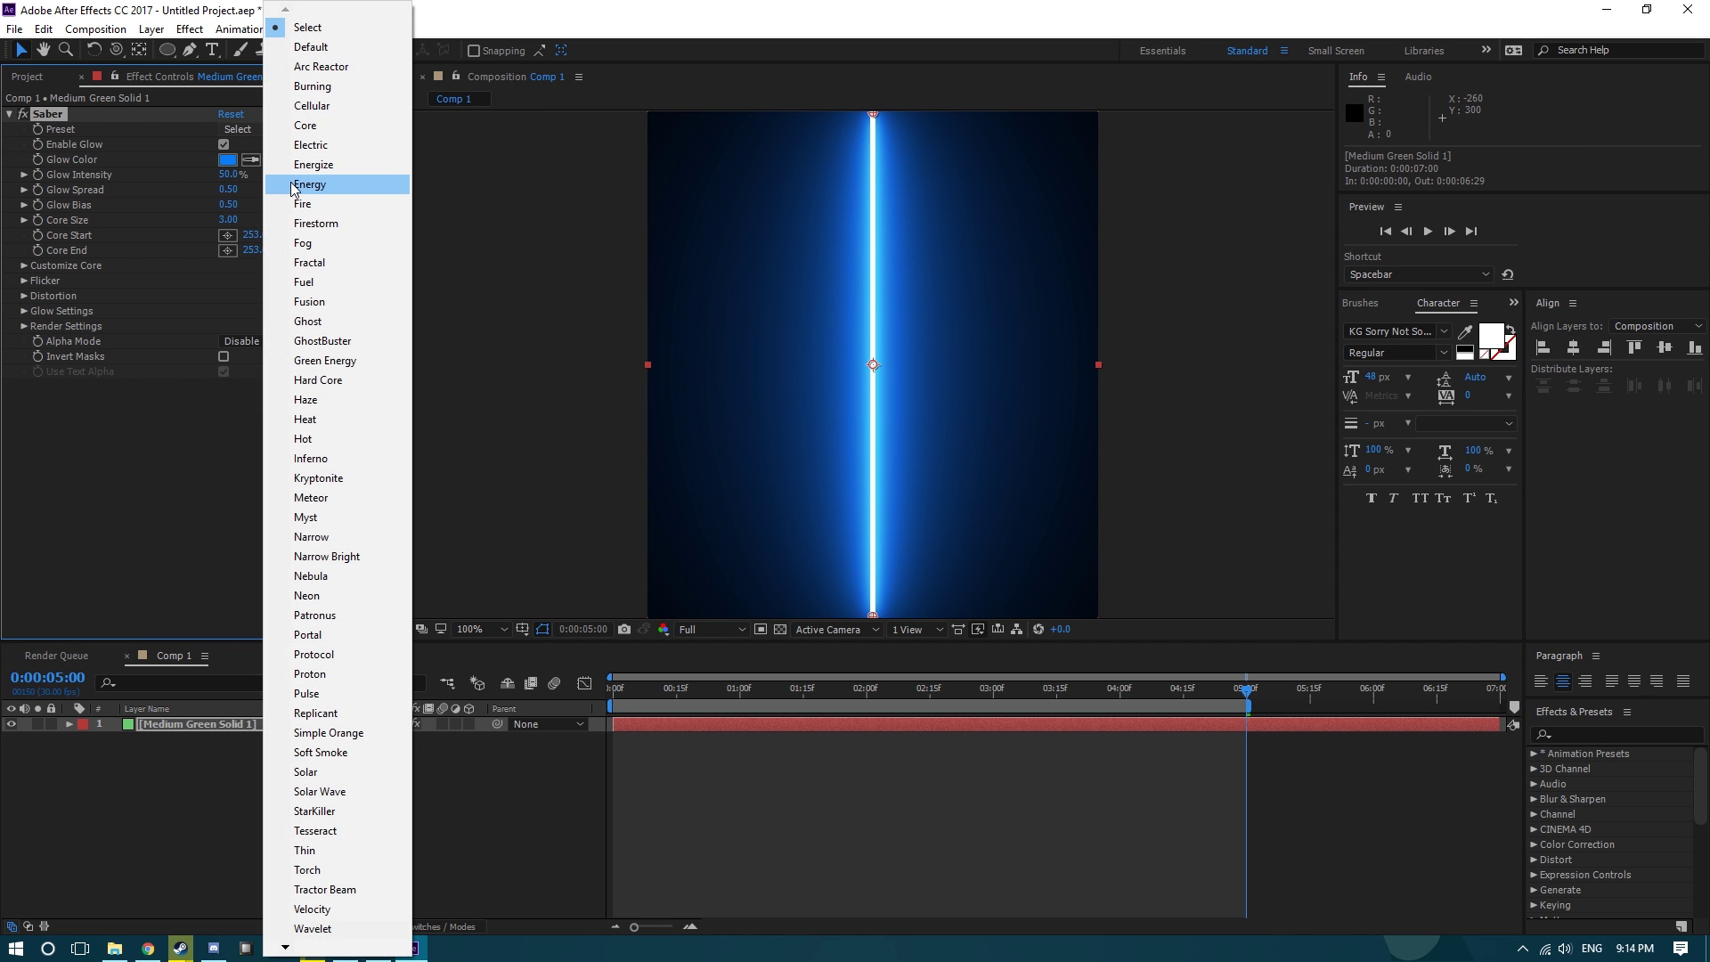
{"action": "left_click", "coordinate": [293, 176]}
{"action": "left_click", "coordinate": [270, 130]}
{"action": "left_click", "coordinate": [308, 156]}
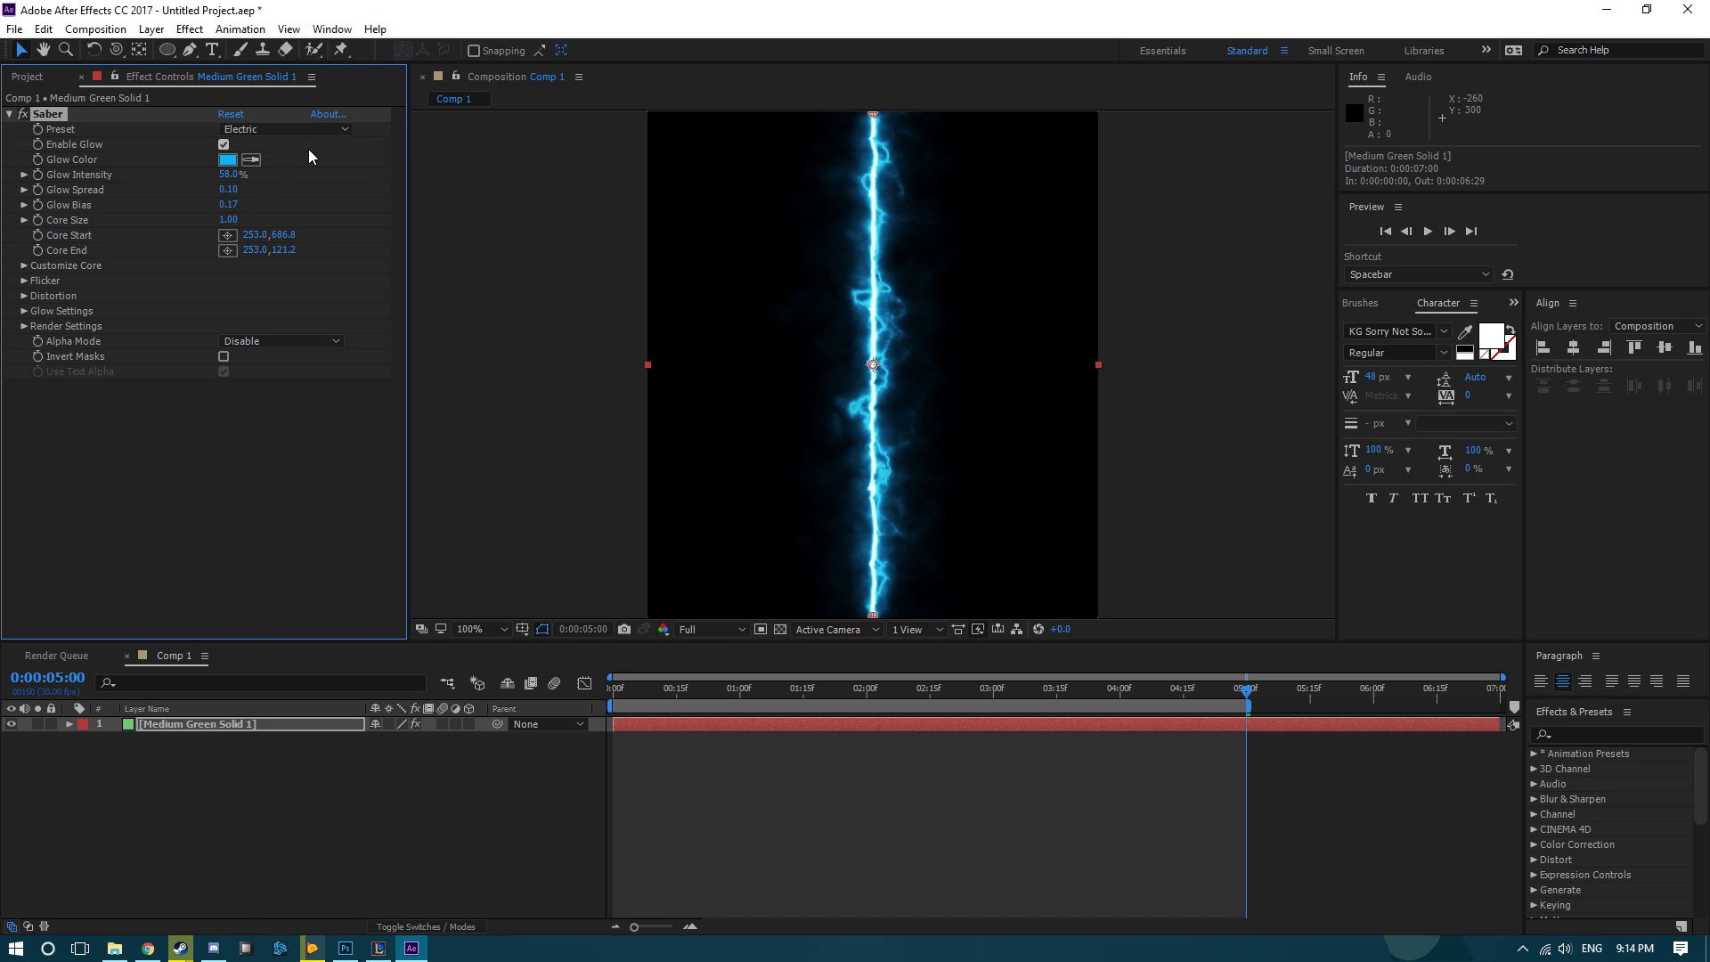
{"action": "left_click", "coordinate": [242, 131]}
{"action": "left_click", "coordinate": [311, 105]}
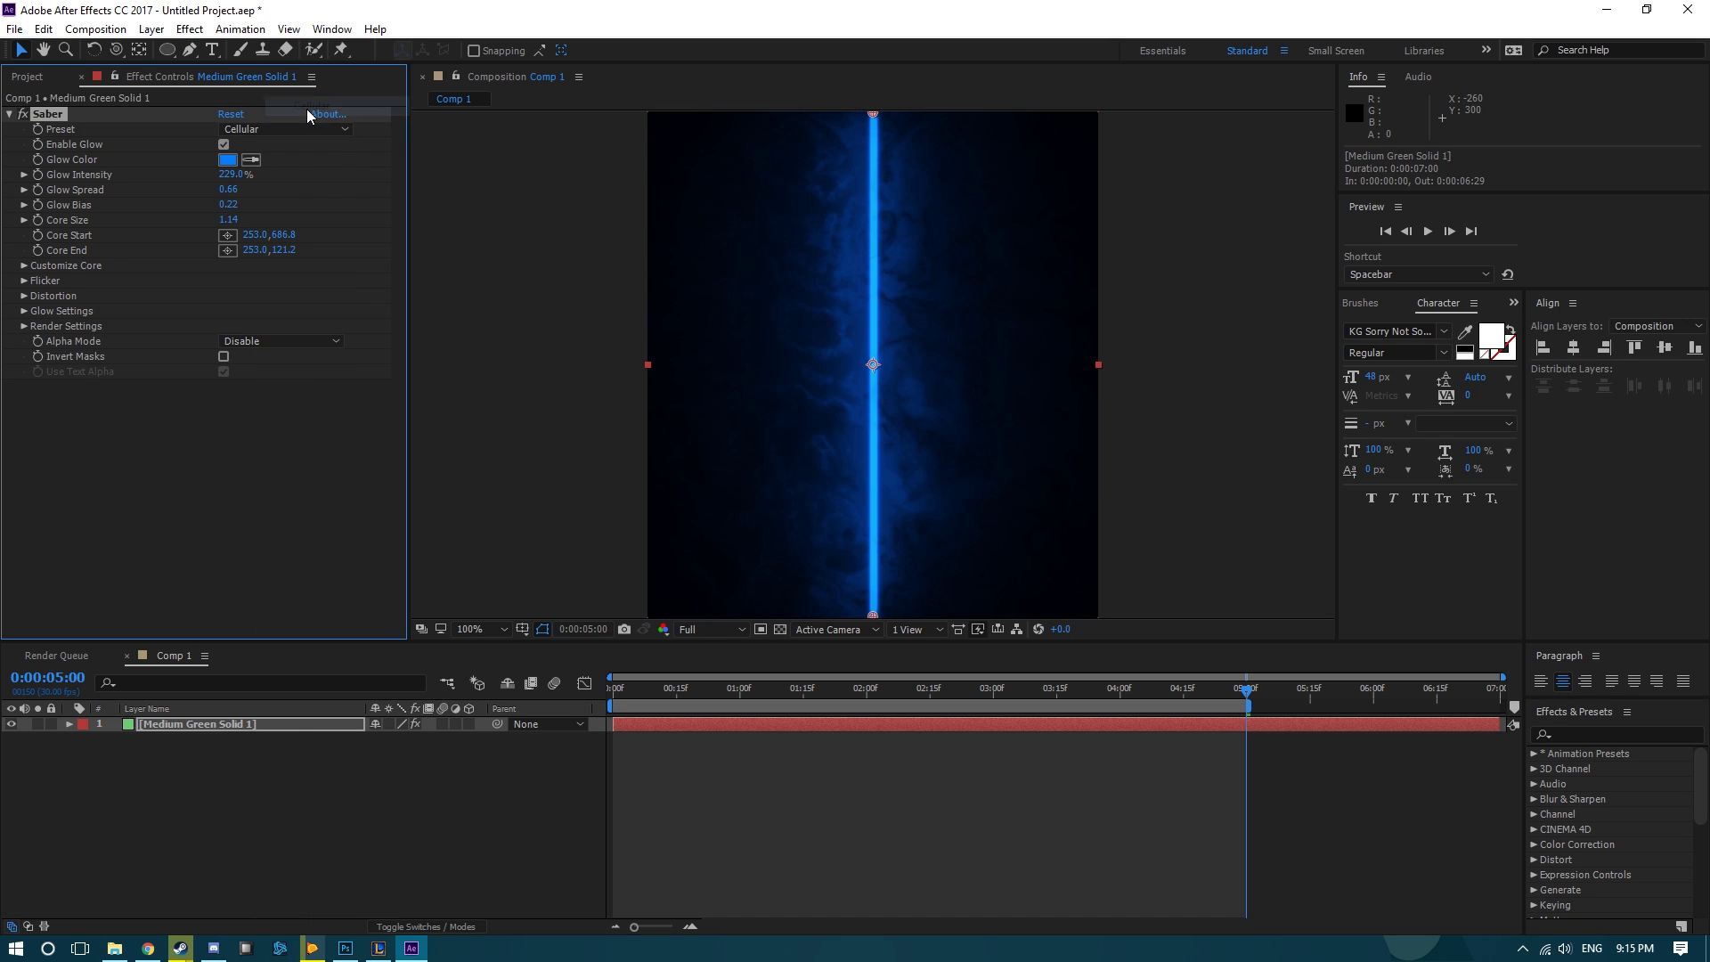
{"action": "left_click", "coordinate": [285, 130]}
{"action": "left_click", "coordinate": [306, 595]}
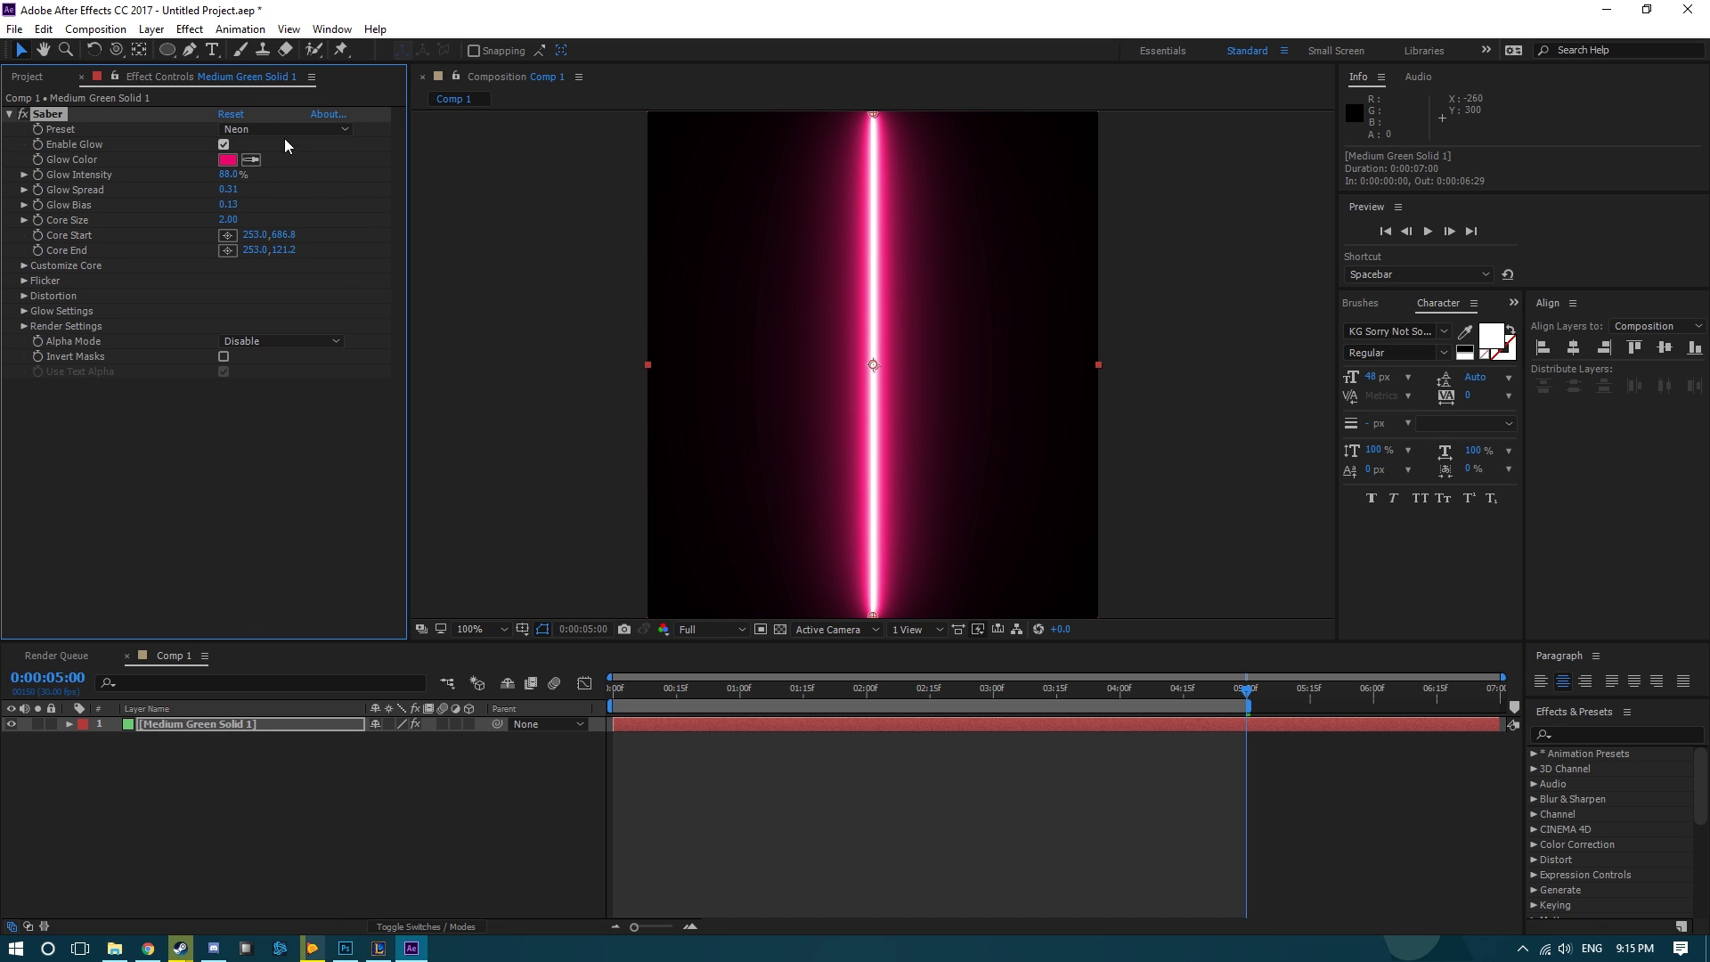
{"action": "left_click", "coordinate": [285, 134]}
{"action": "left_click", "coordinate": [332, 635]}
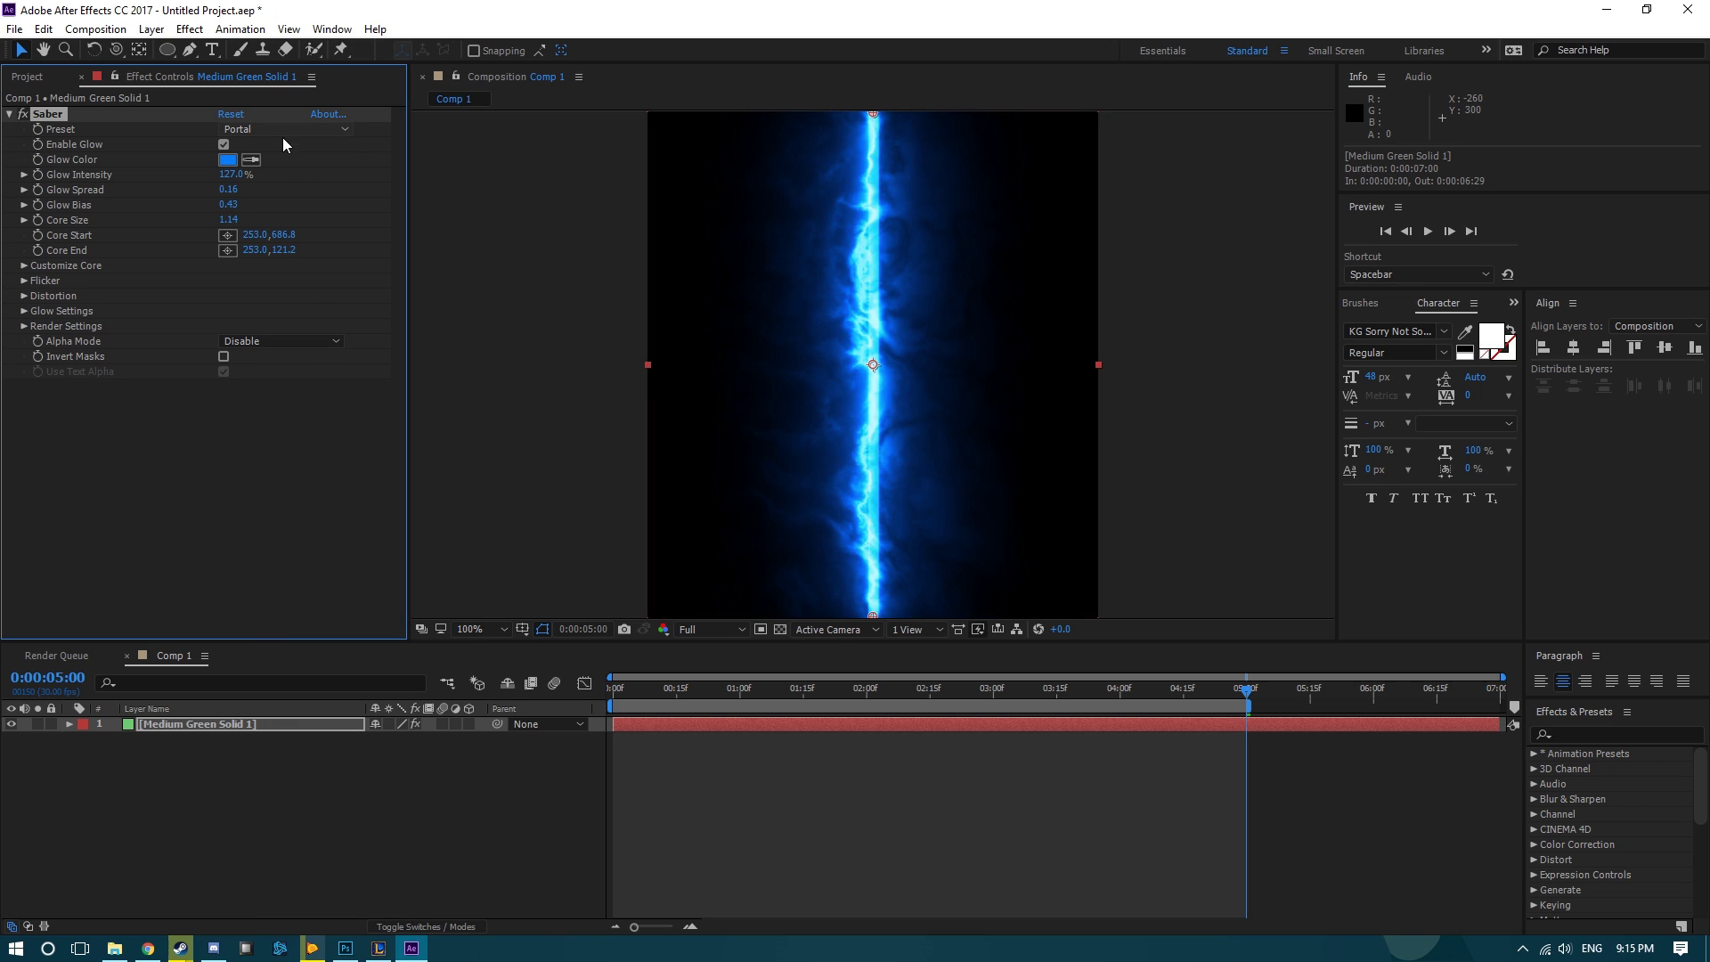
{"action": "left_click", "coordinate": [169, 50]}
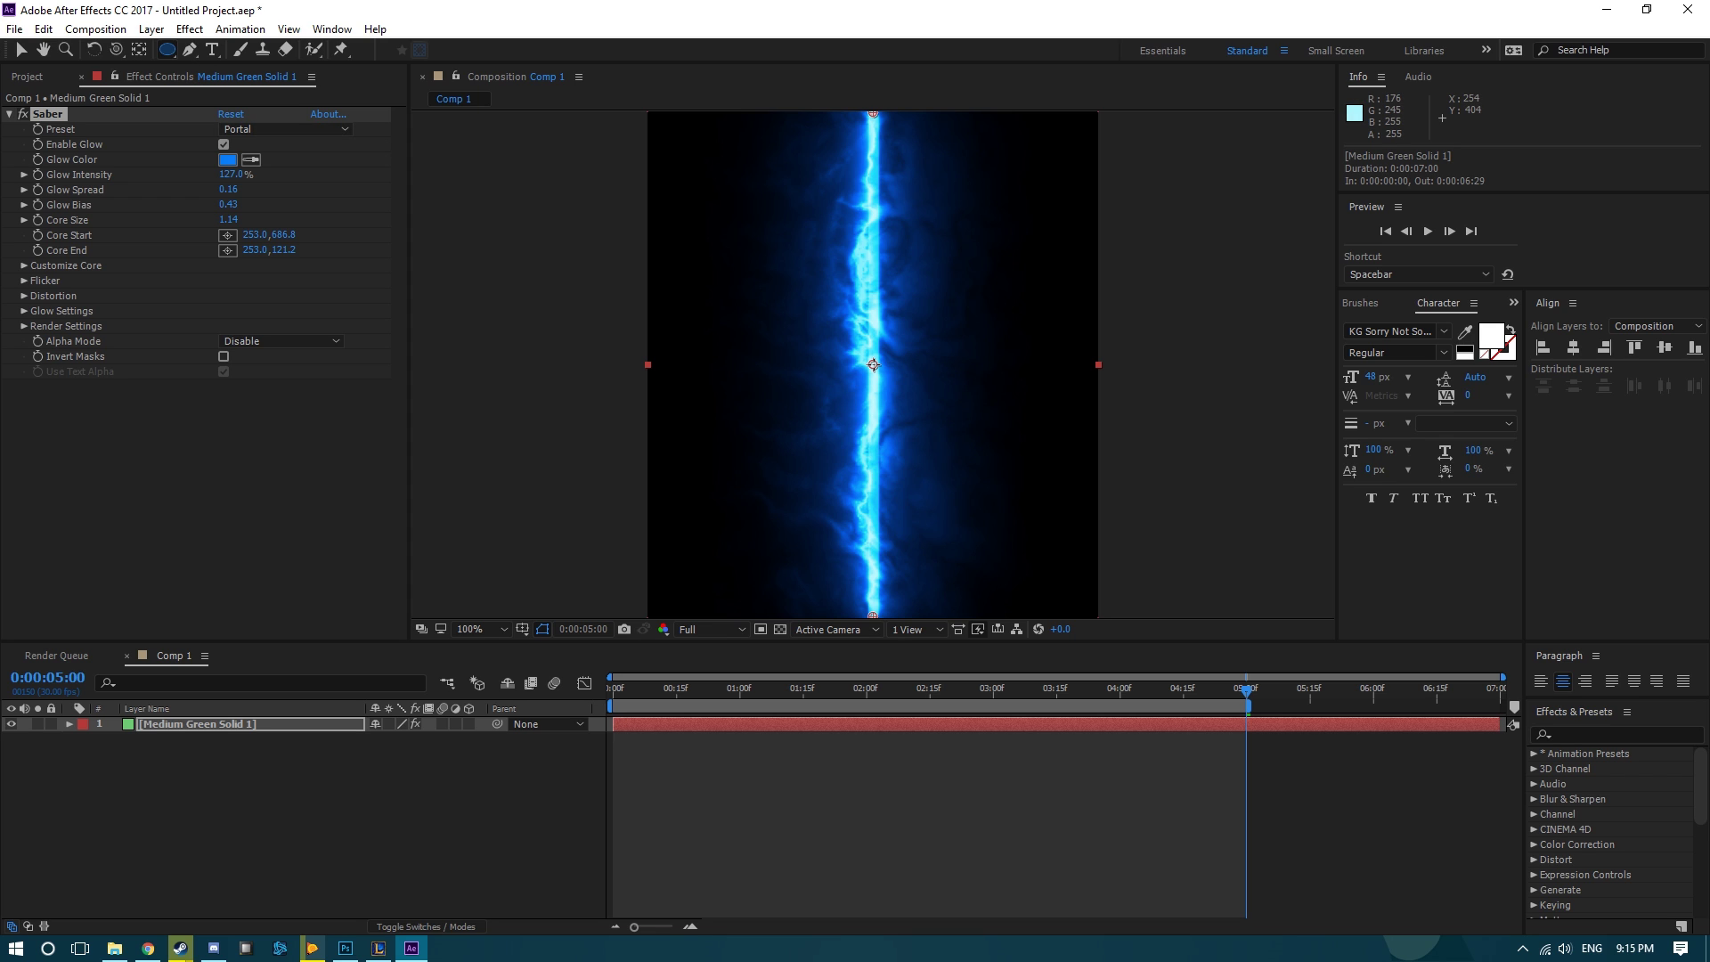
{"action": "left_click_drag", "start_coordinate": [873, 364], "coordinate": [1031, 438]}
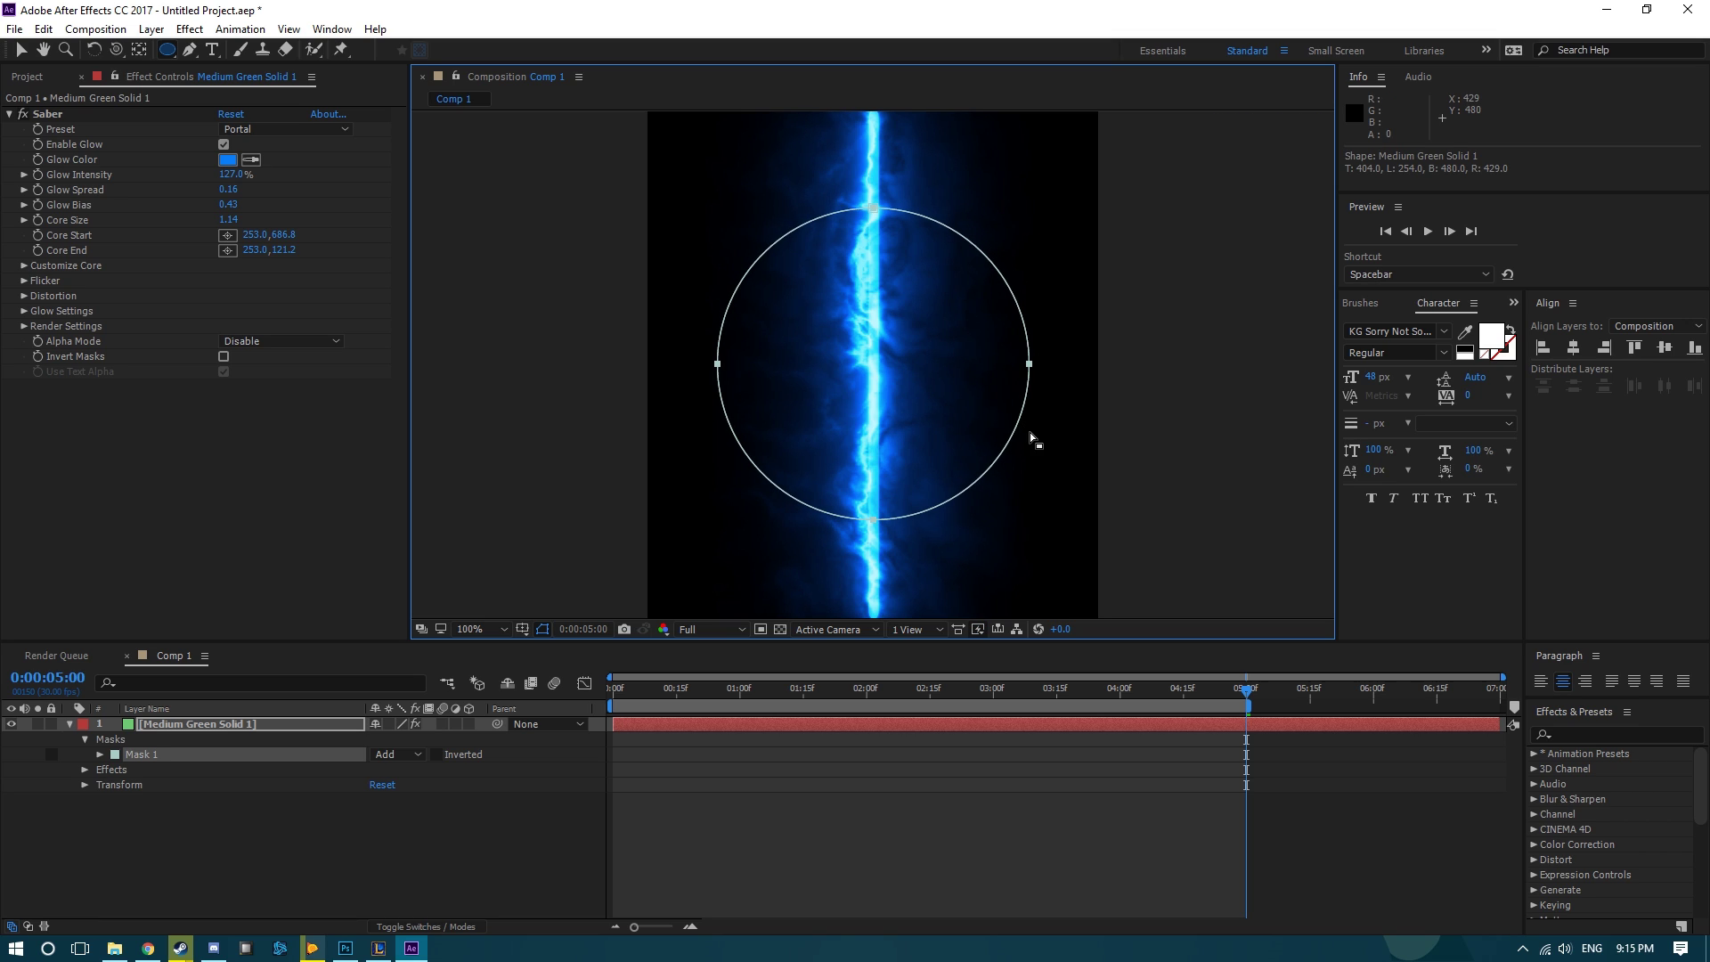
Set Saber's Customize Core type to Layer Masks so the blue beam traces Mask 1.
{"action": "left_click", "coordinate": [19, 50]}
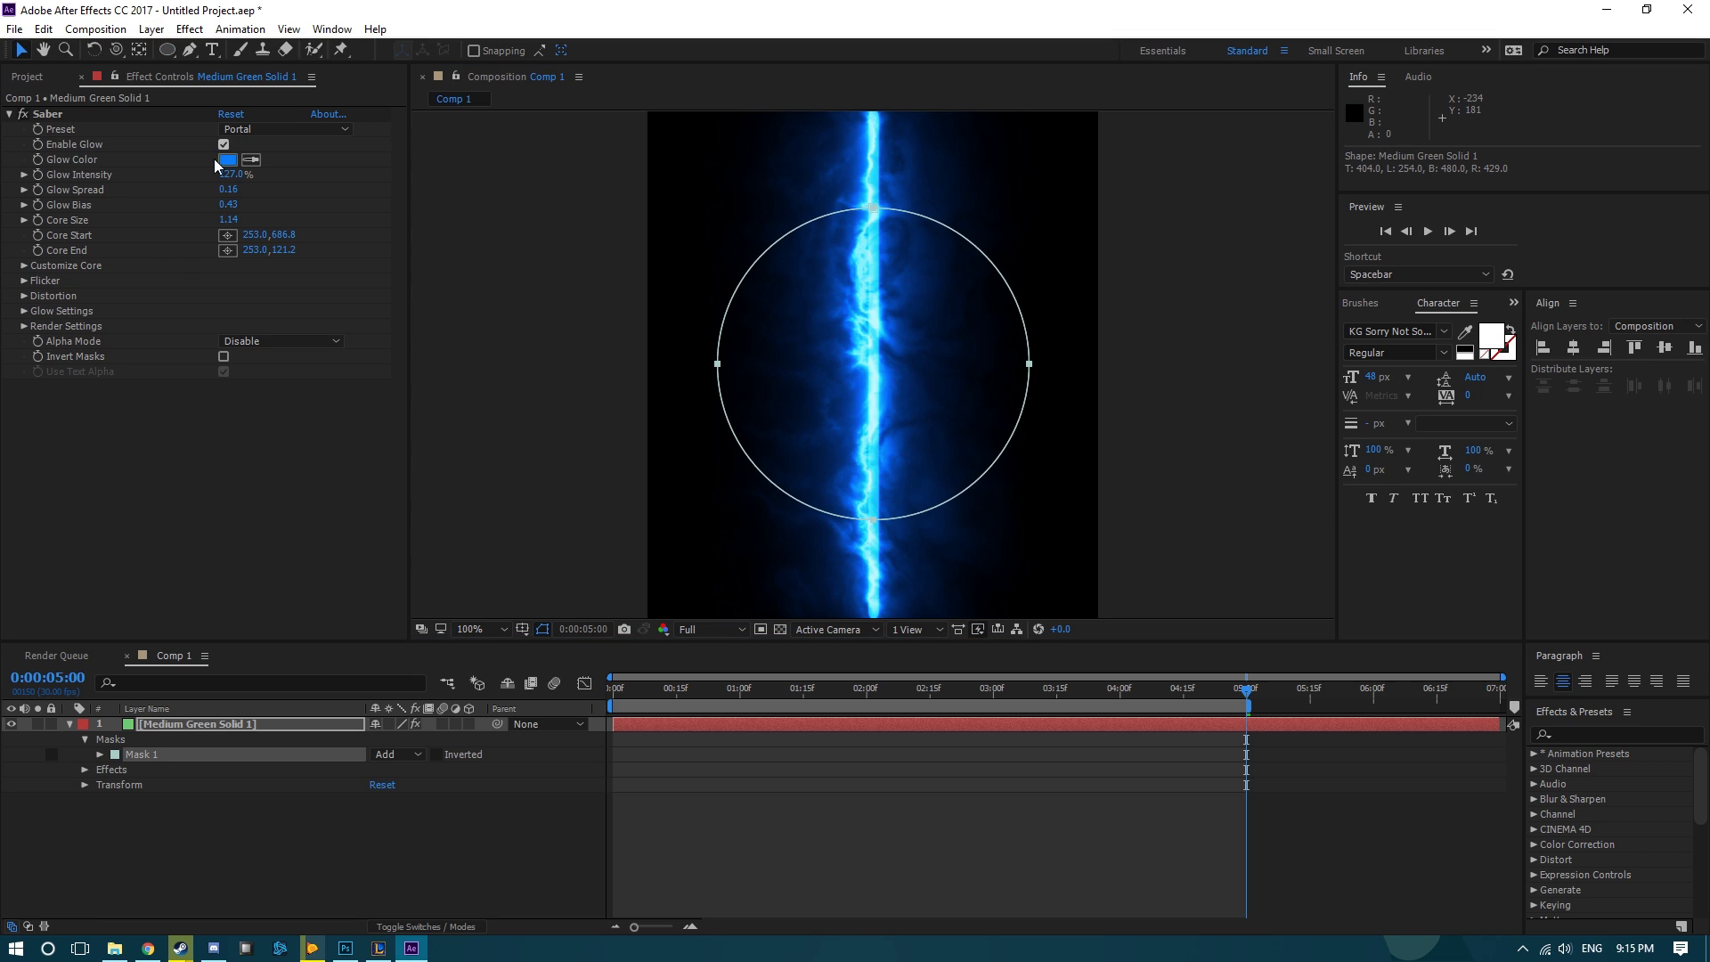
{"action": "left_click", "coordinate": [25, 266]}
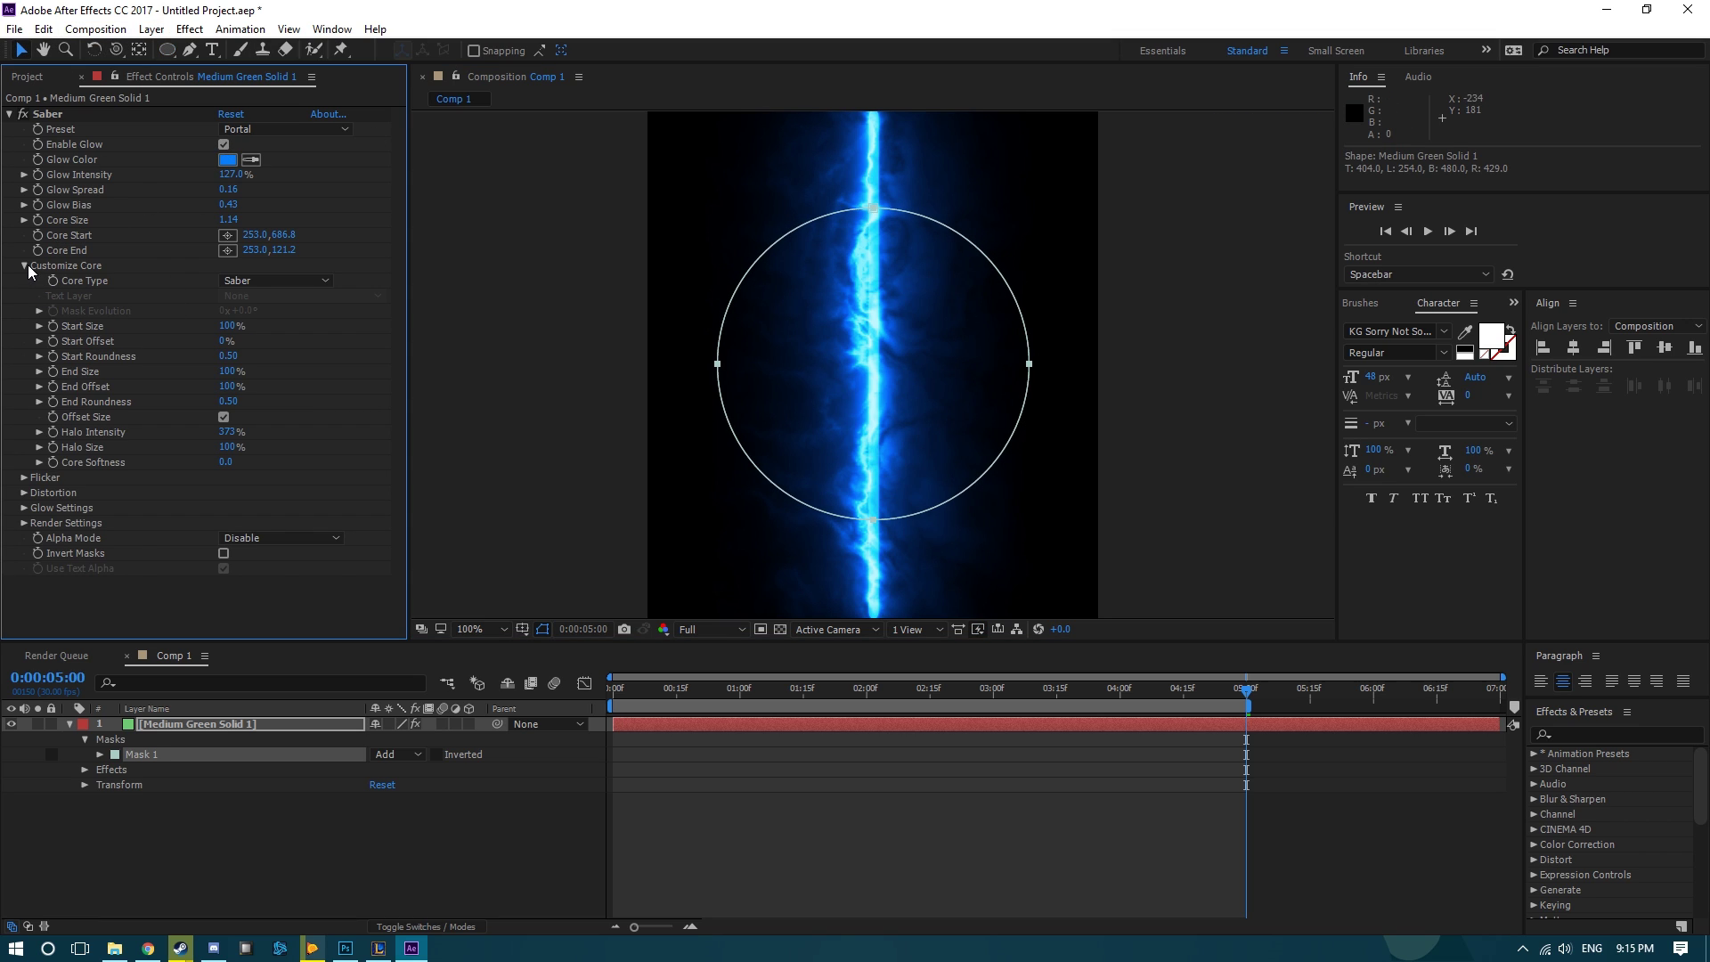
{"action": "left_click", "coordinate": [267, 281]}
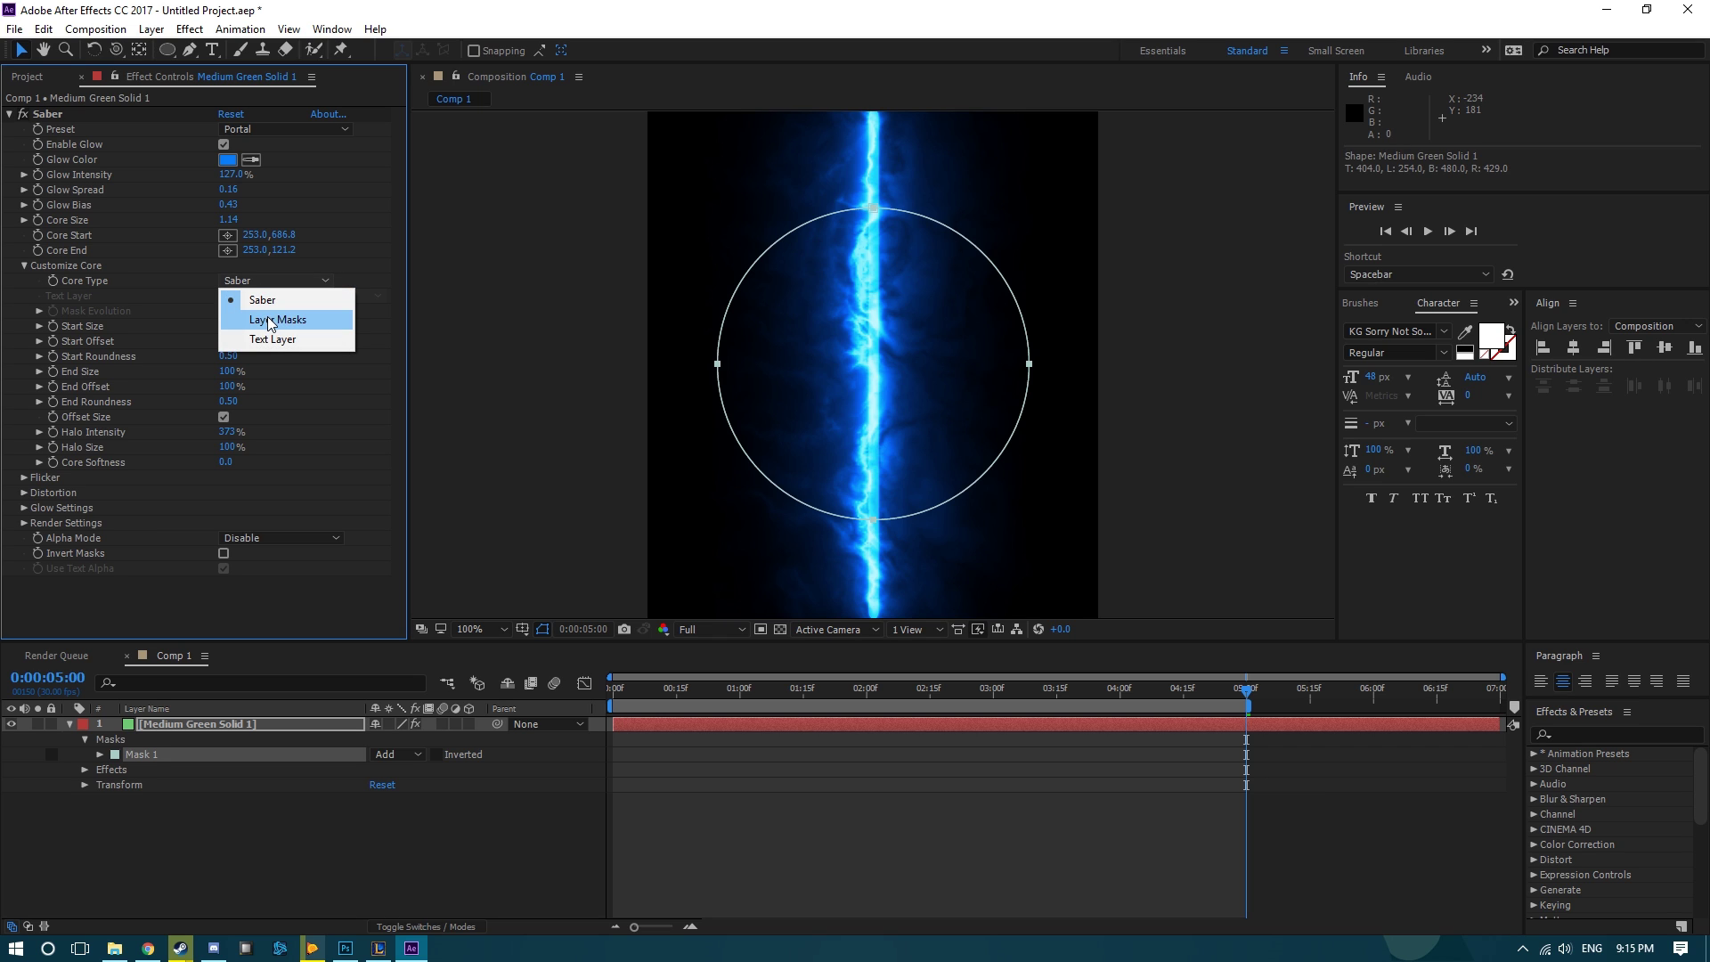
{"action": "left_click", "coordinate": [269, 319]}
{"action": "left_click", "coordinate": [1202, 376]}
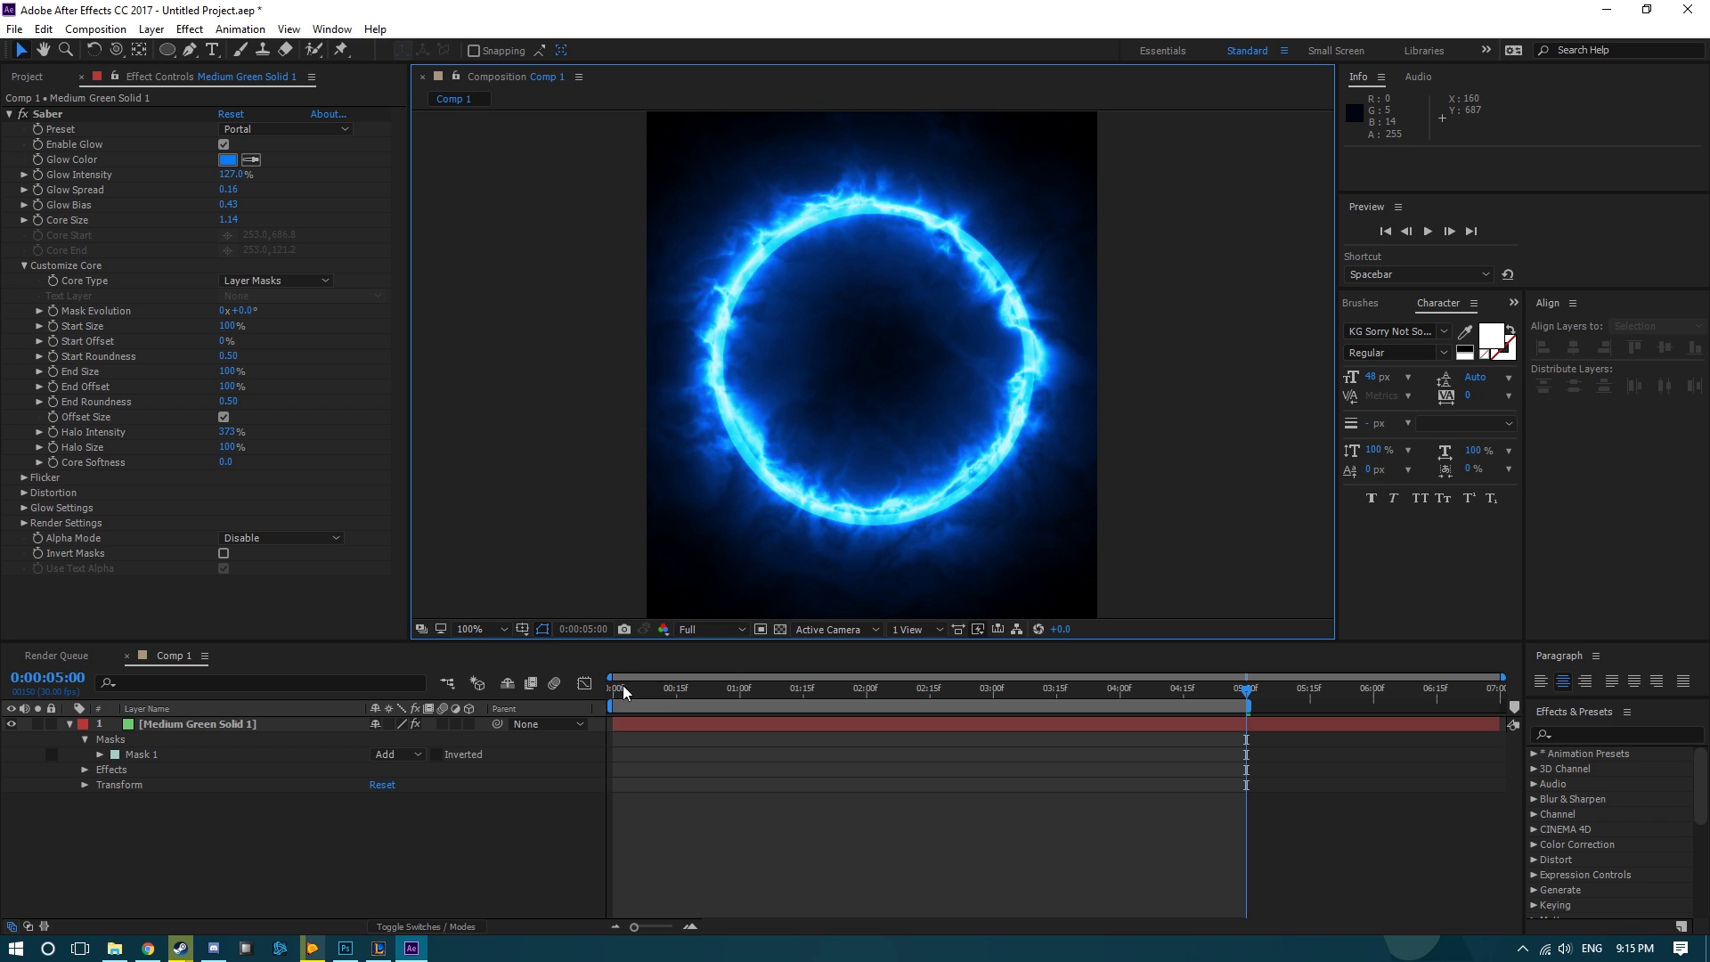
Preview the ring from the start, then add a 'ppleater' text layer at the comp centre.
{"action": "left_click", "coordinate": [622, 685]}
{"action": "key", "text": "space"}
{"action": "left_click", "coordinate": [211, 49]}
{"action": "left_click", "coordinate": [848, 366]}
{"action": "type", "text": "pp"}
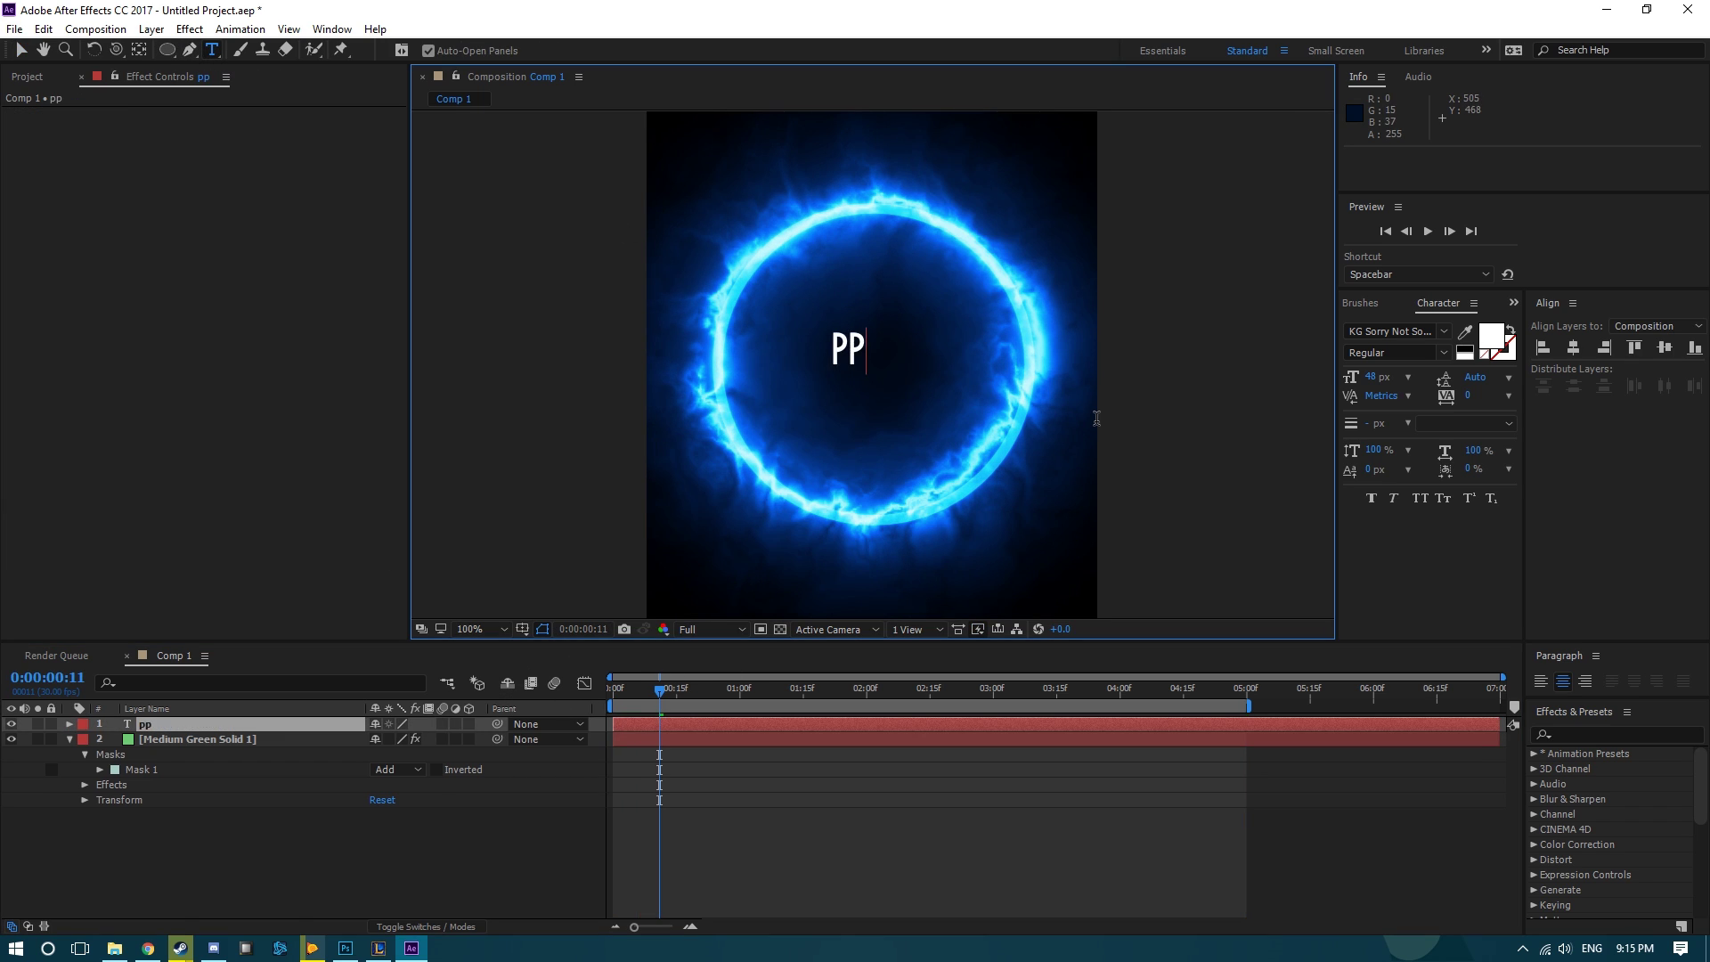
{"action": "type", "text": "leater"}
{"action": "left_click", "coordinate": [22, 54]}
Scale the PPLEATER text up slightly and centre it horizontally in the comp.
{"action": "left_click_drag", "start_coordinate": [846, 349], "coordinate": [880, 372]}
{"action": "left_click", "coordinate": [1574, 347]}
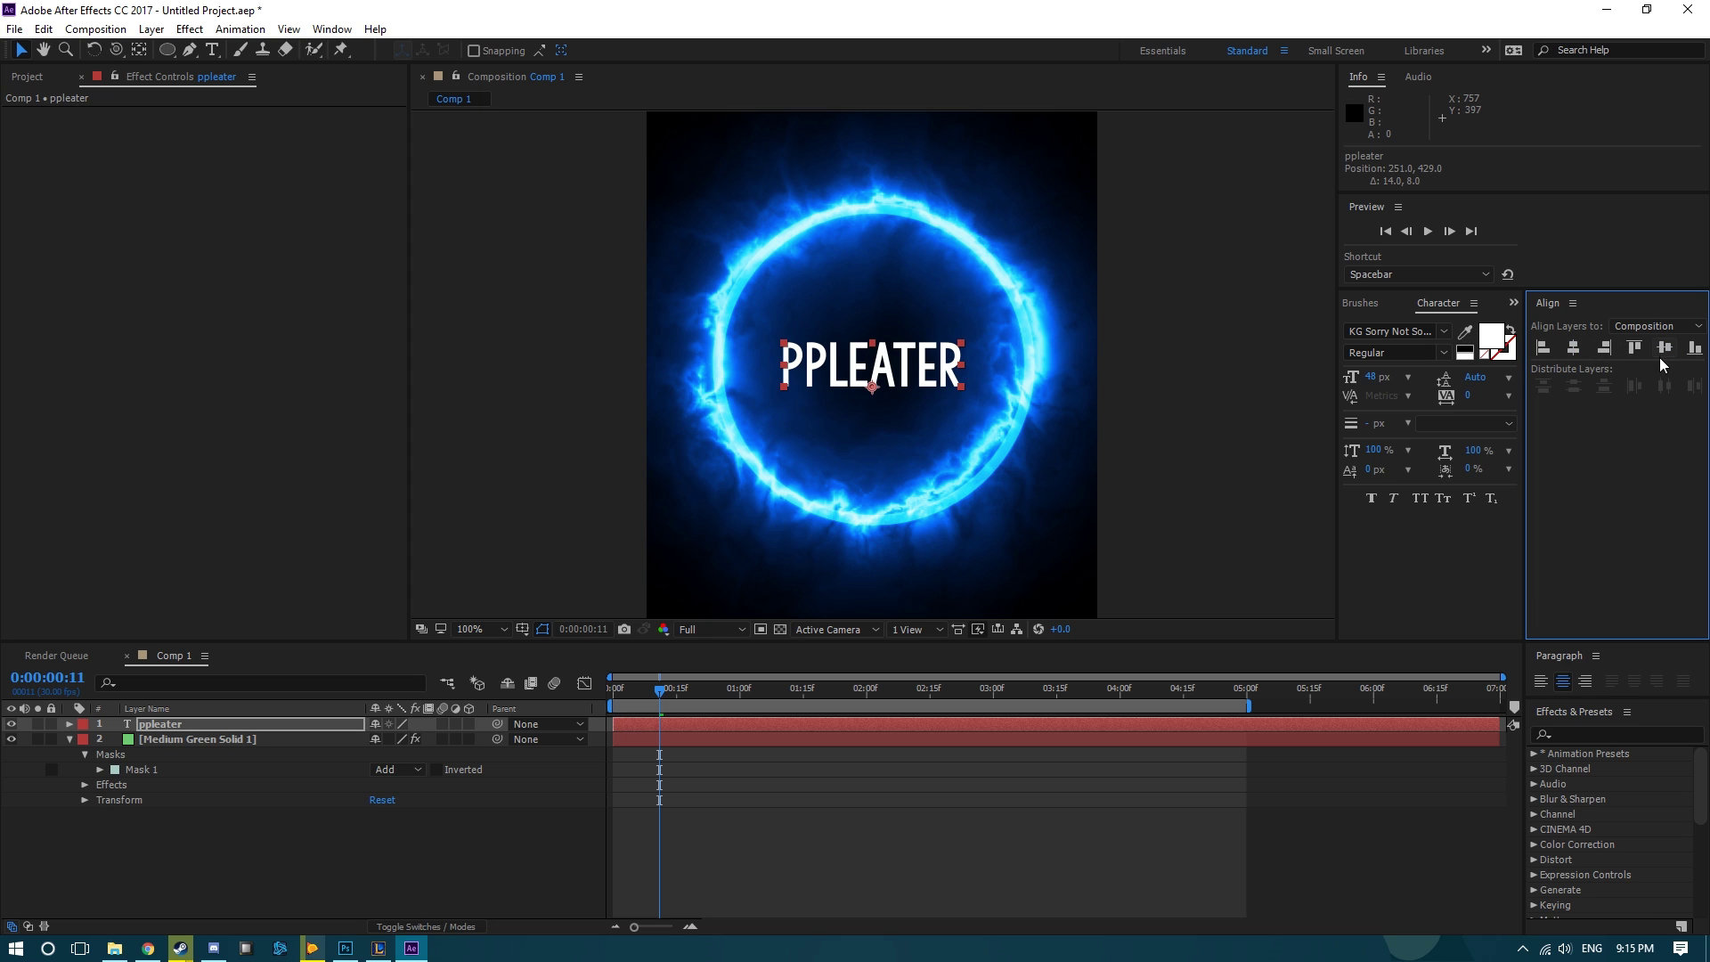
{"action": "left_click", "coordinate": [332, 28]}
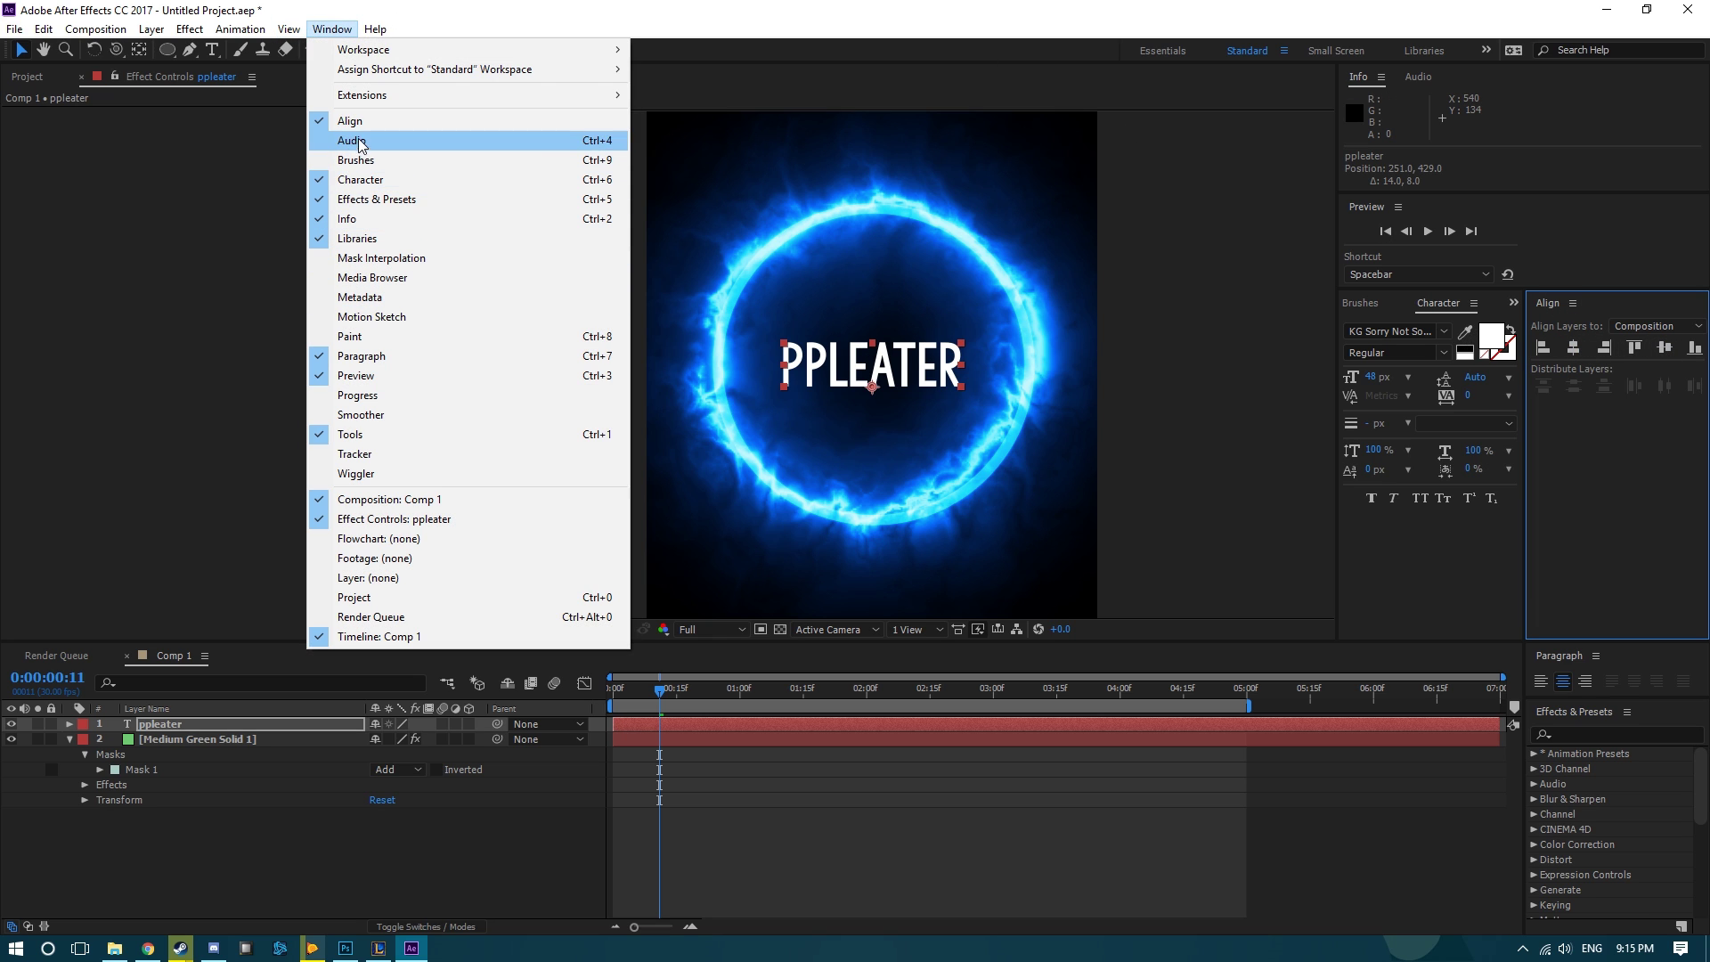
{"action": "left_click", "coordinate": [1573, 497]}
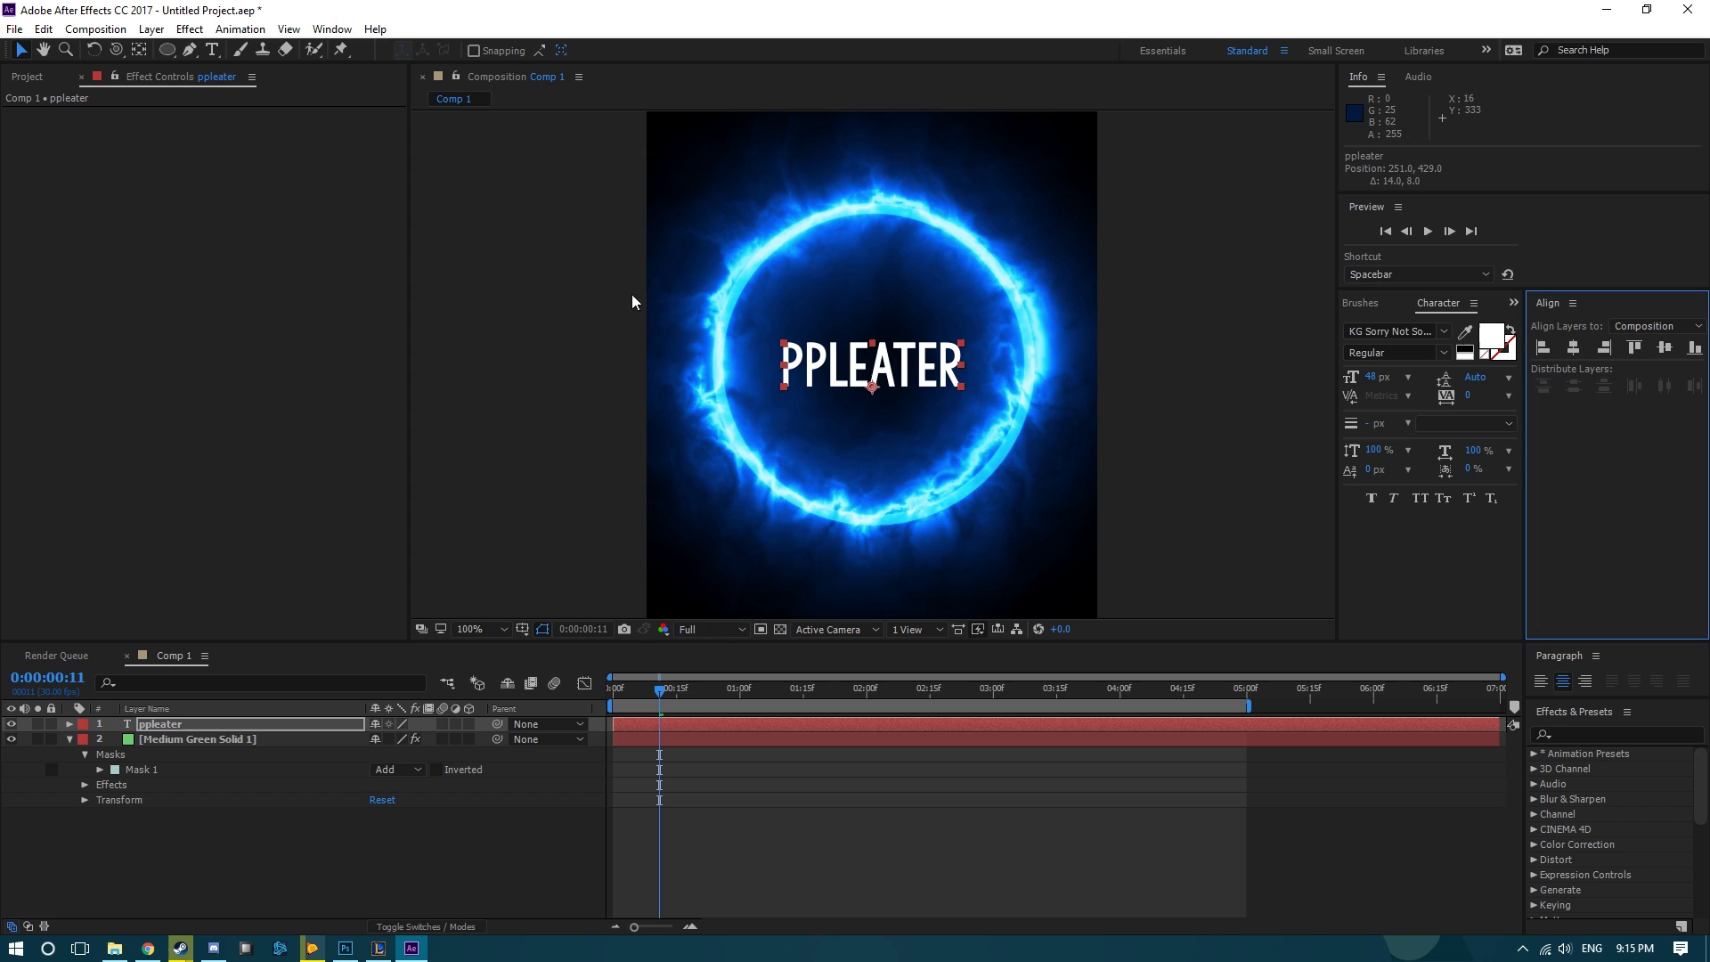
{"action": "left_click", "coordinate": [229, 866]}
{"action": "left_click", "coordinate": [151, 29]}
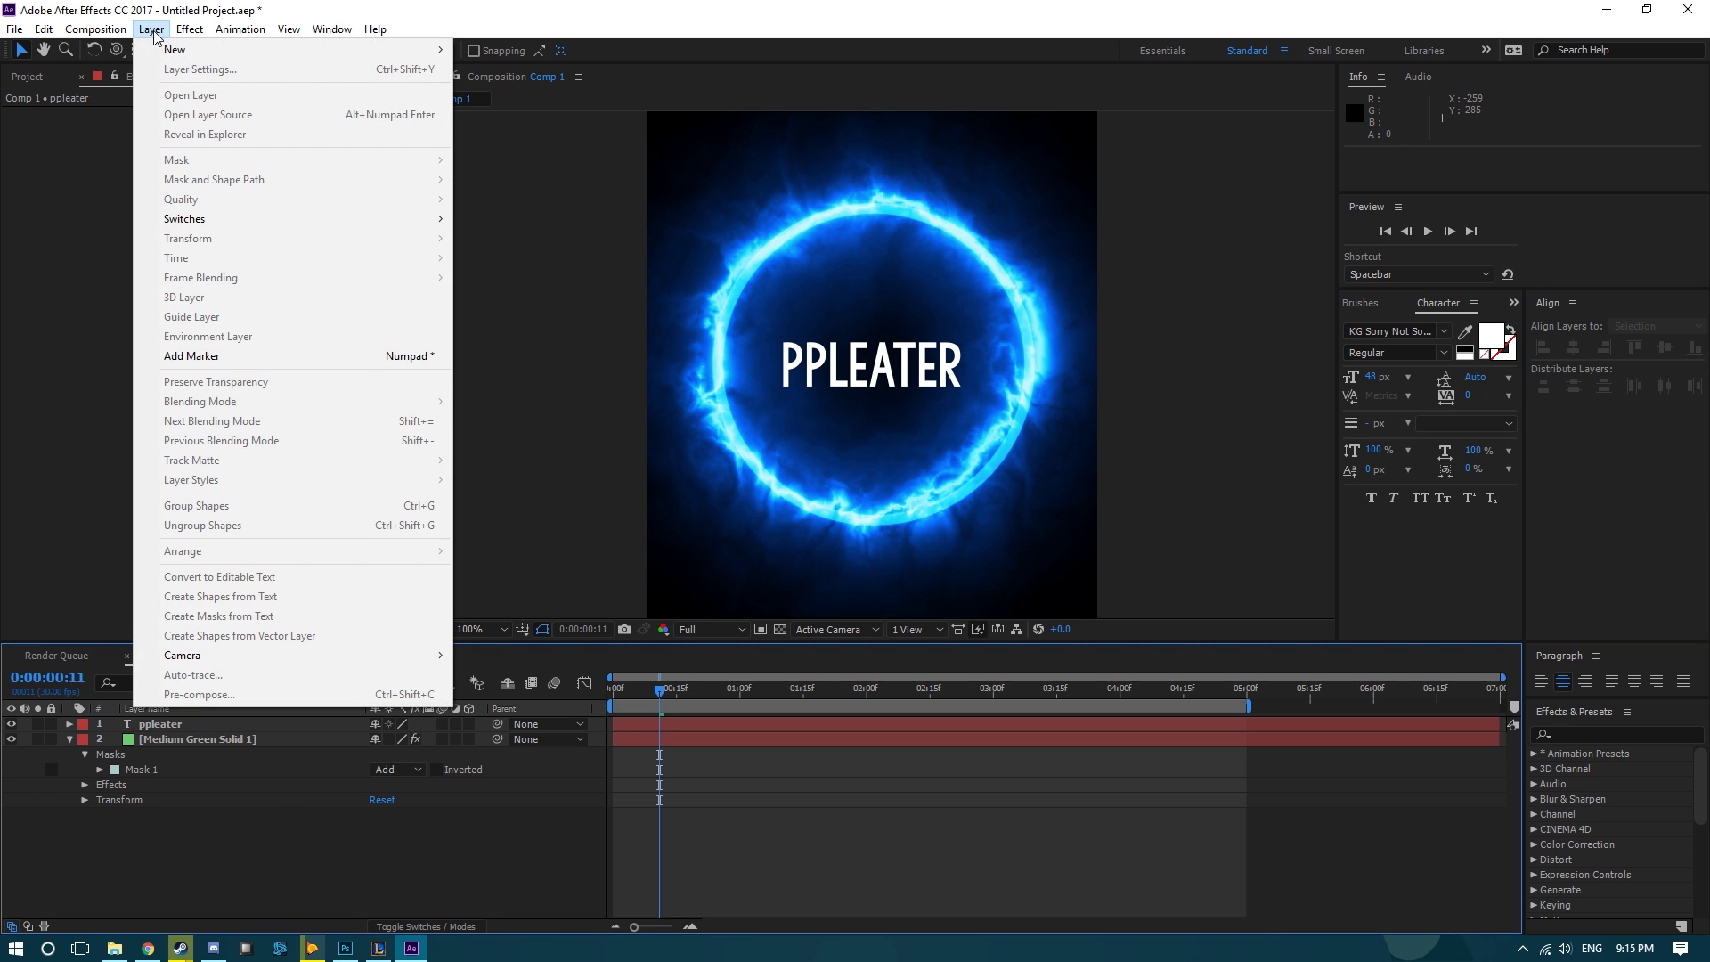
Add a second solid layer and apply the Saber effect to it.
{"action": "mouse_move", "coordinate": [187, 50]}
{"action": "left_click", "coordinate": [498, 69]}
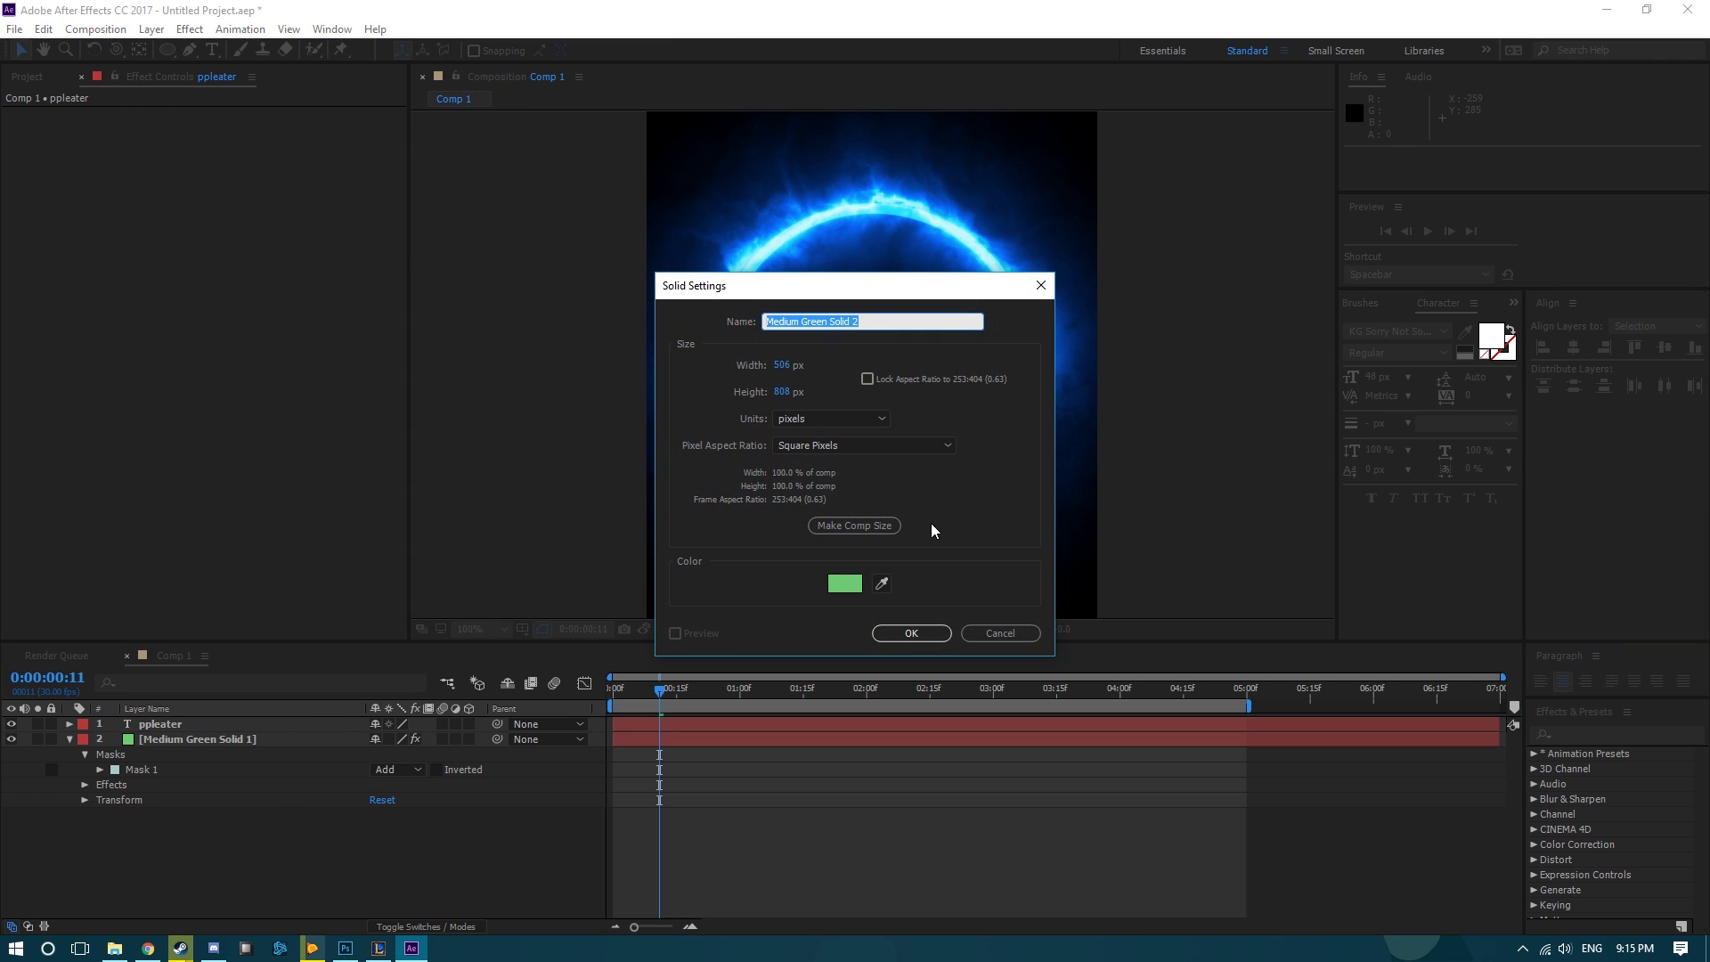
{"action": "key", "text": "Return"}
{"action": "left_click", "coordinate": [189, 28]}
{"action": "left_click", "coordinate": [185, 61]}
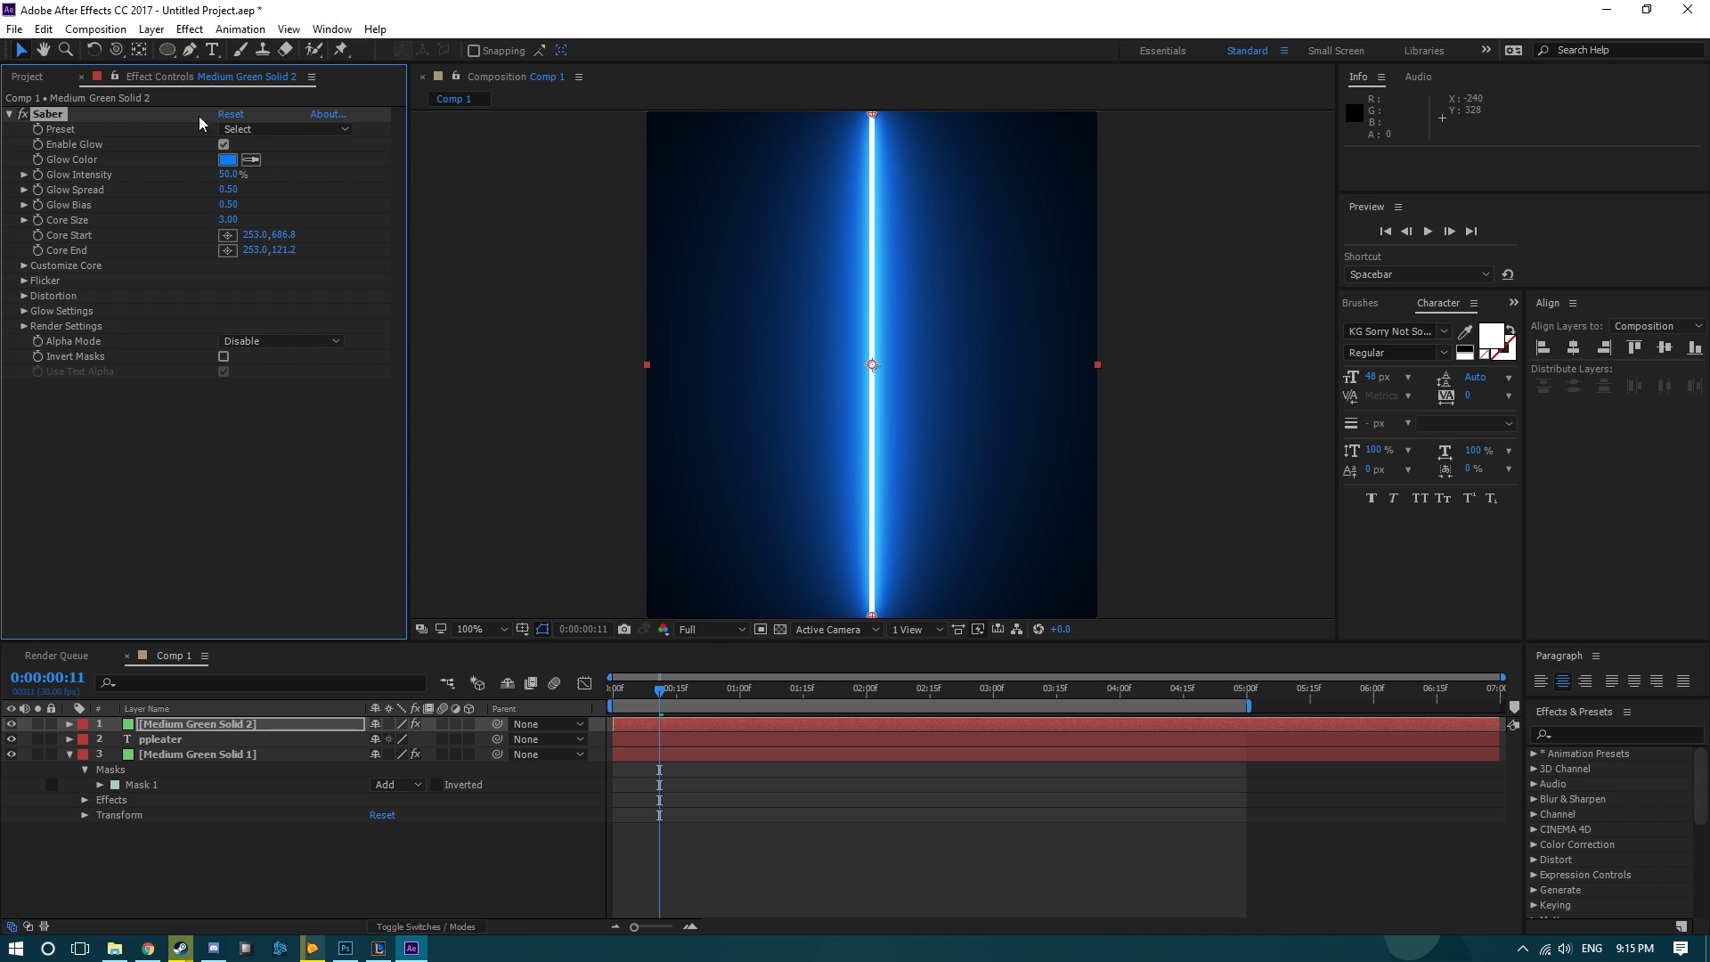
Switch between the Core and Cellular Saber presets, ending on Cellular.
{"action": "left_click", "coordinate": [267, 130]}
{"action": "left_click", "coordinate": [265, 130]}
{"action": "left_click", "coordinate": [267, 127]}
{"action": "left_click", "coordinate": [285, 106]}
{"action": "left_click", "coordinate": [273, 127]}
{"action": "left_click", "coordinate": [268, 128]}
{"action": "left_click", "coordinate": [269, 128]}
{"action": "left_click", "coordinate": [285, 105]}
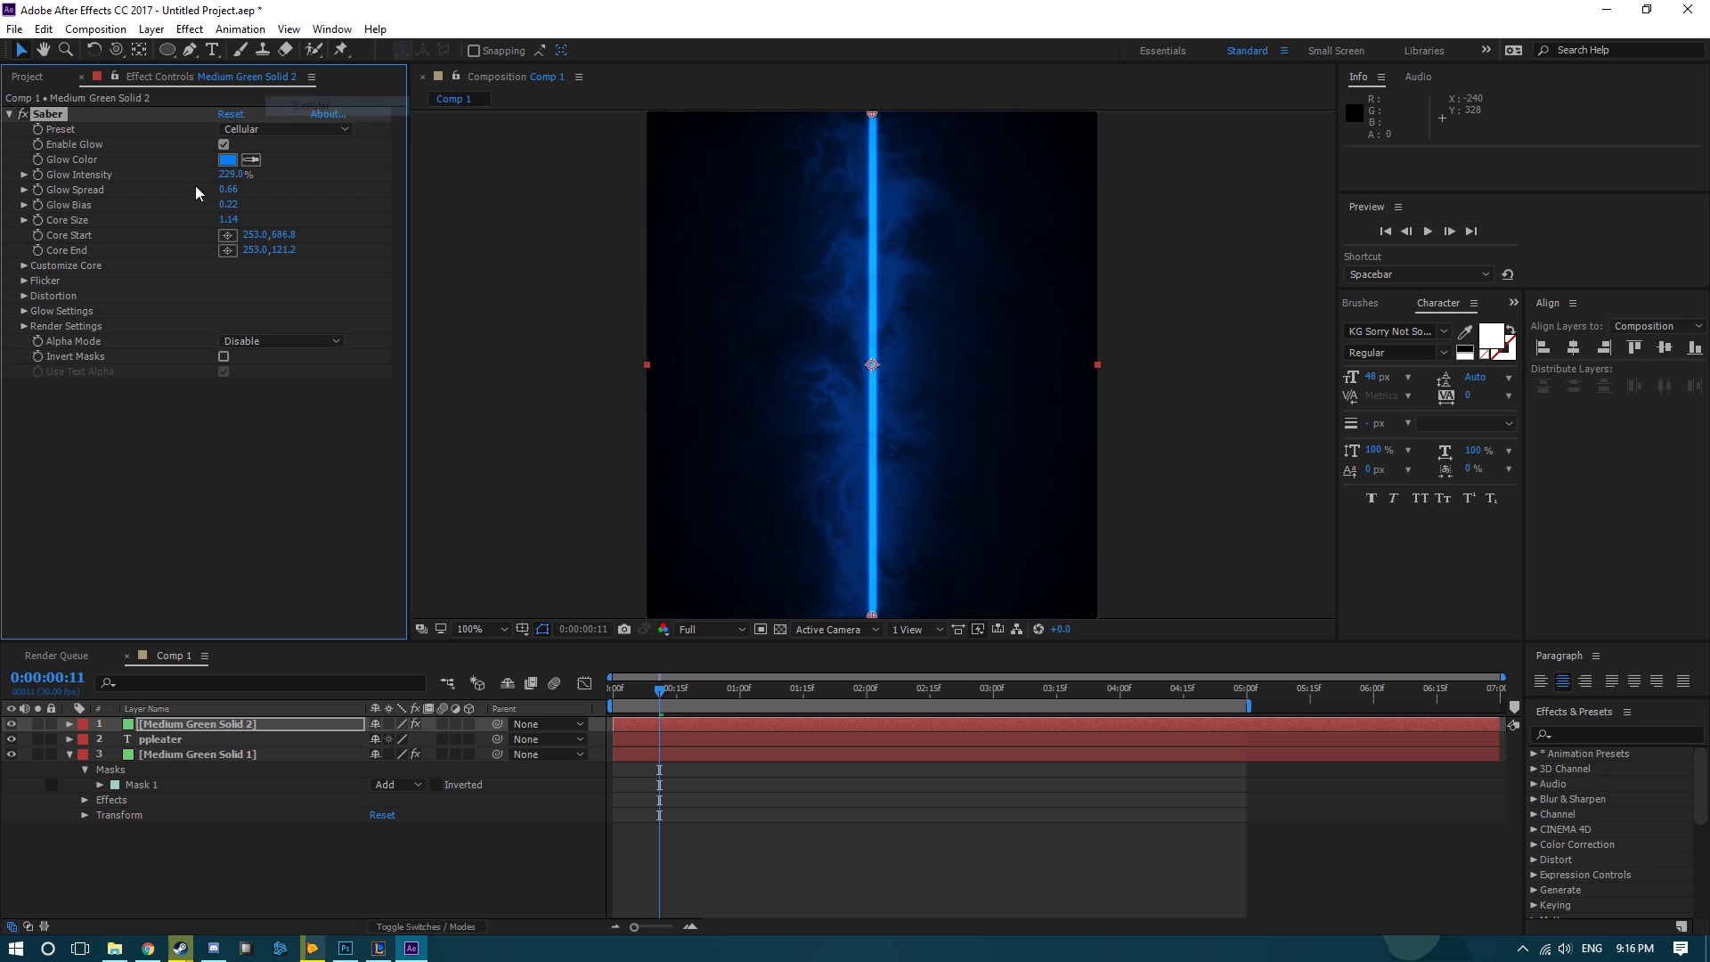
Set Core Type to Text Layer, driven by the ppleater text layer.
{"action": "left_click", "coordinate": [23, 267]}
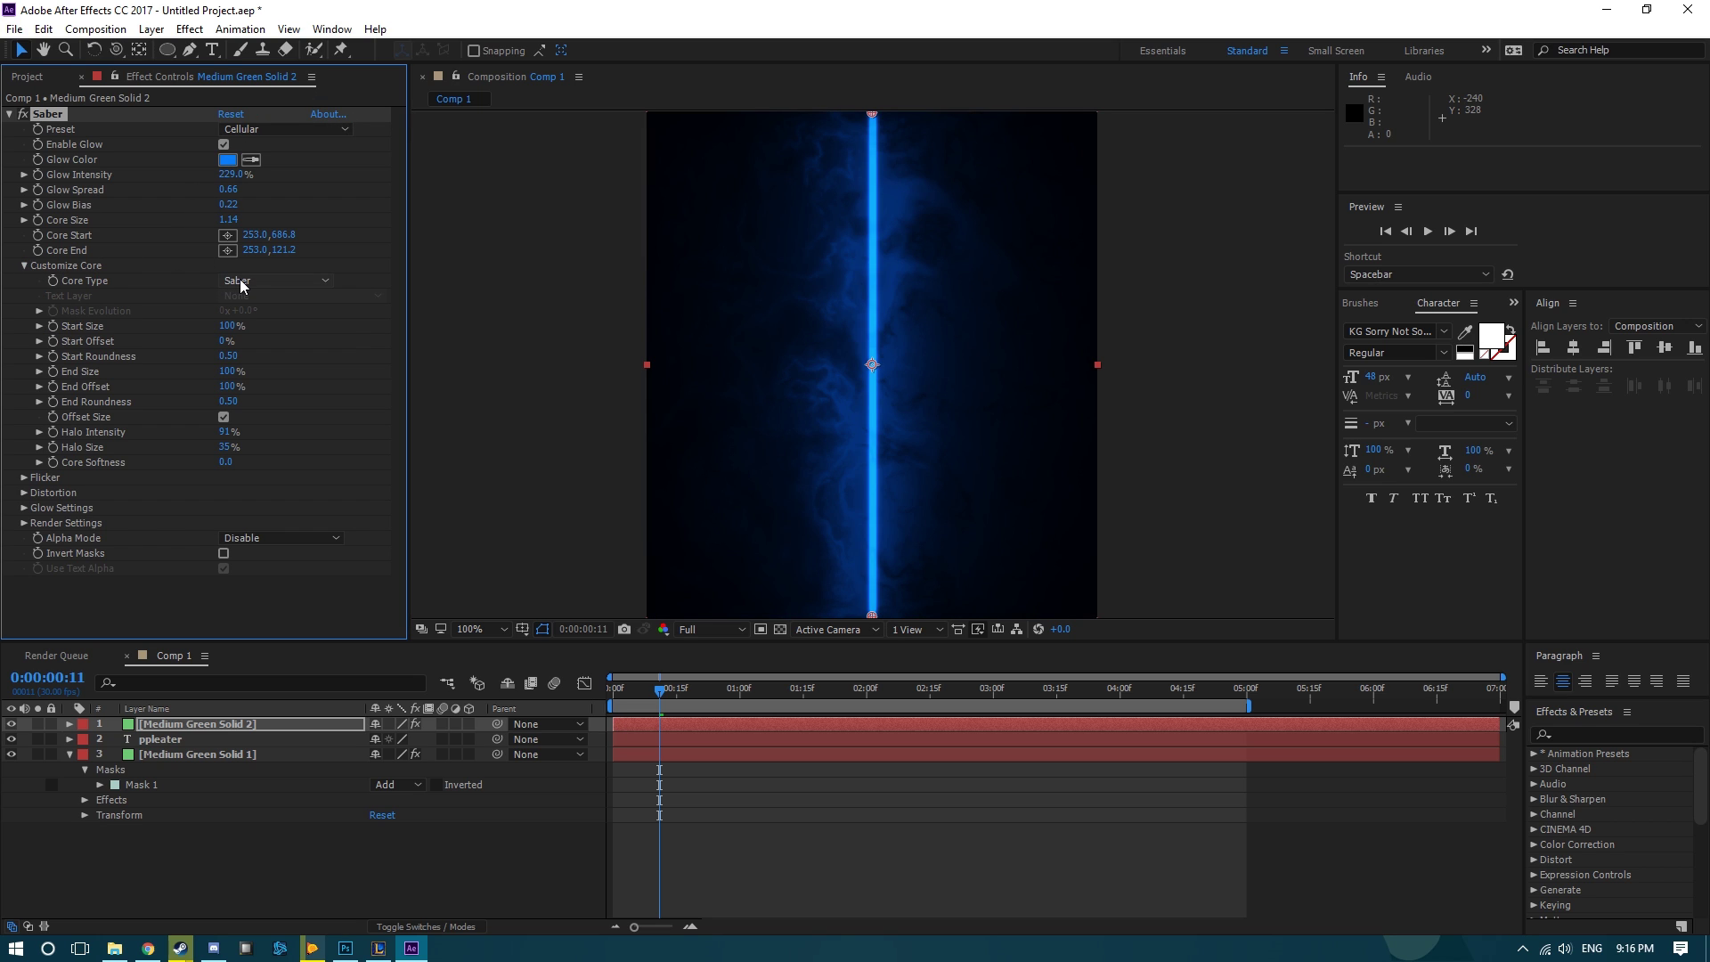
{"action": "left_click", "coordinate": [267, 283]}
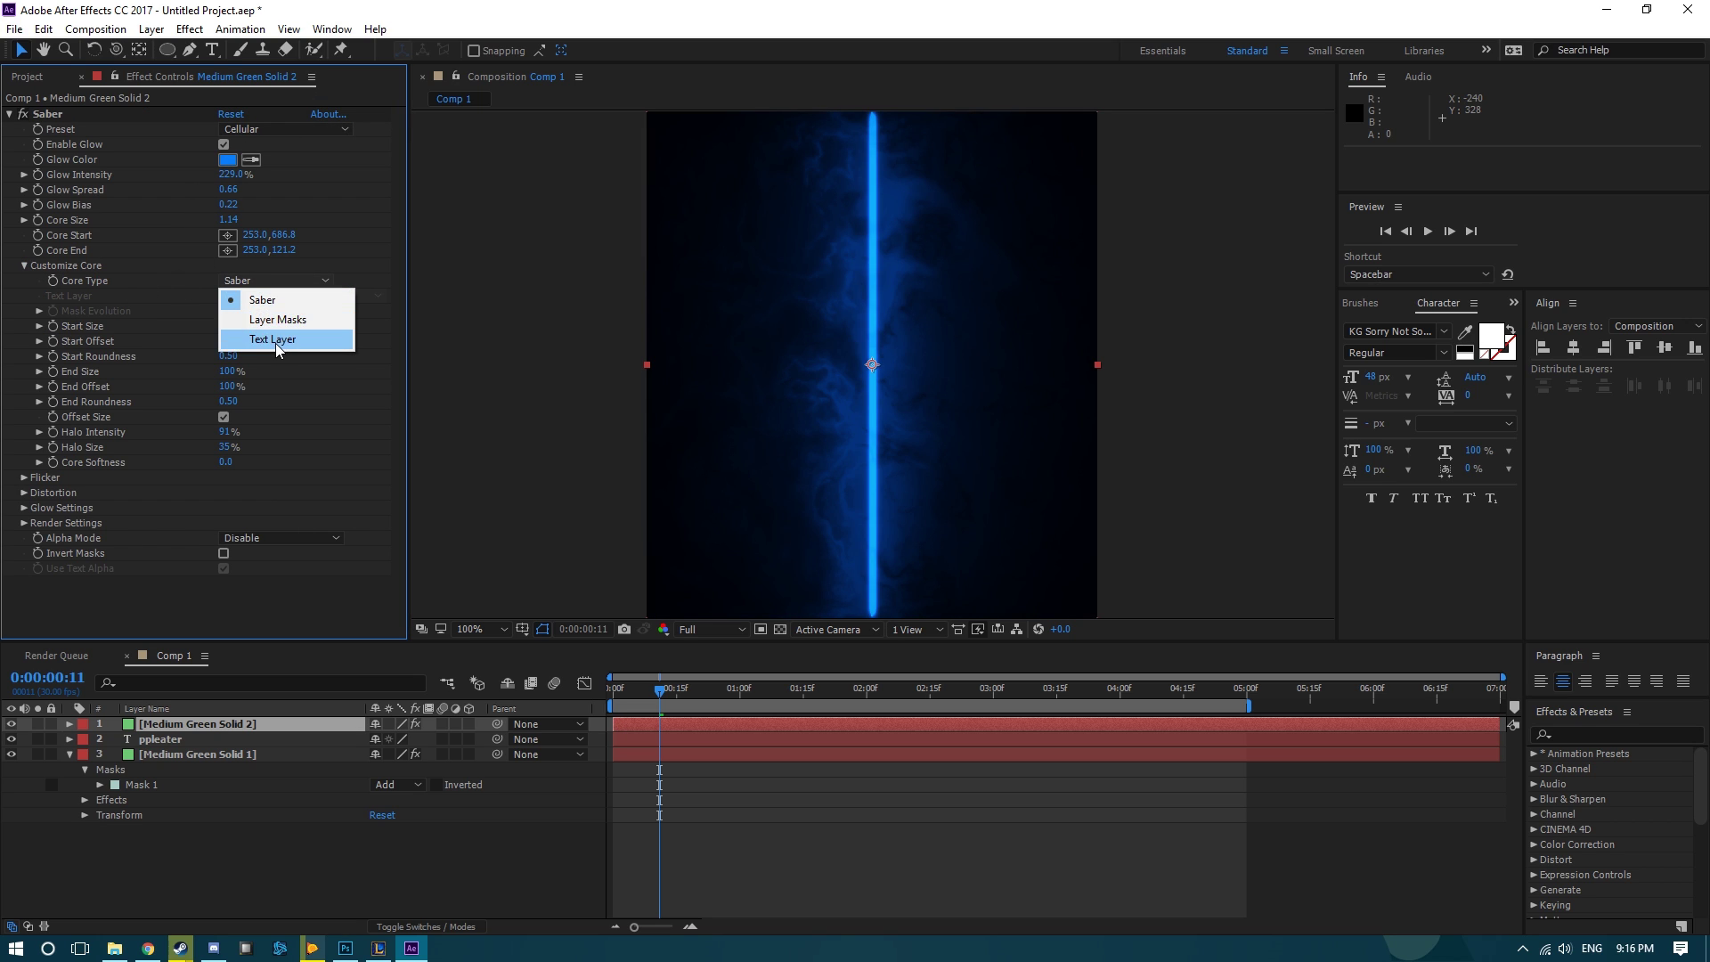
{"action": "left_click", "coordinate": [275, 344]}
{"action": "left_click", "coordinate": [263, 295]}
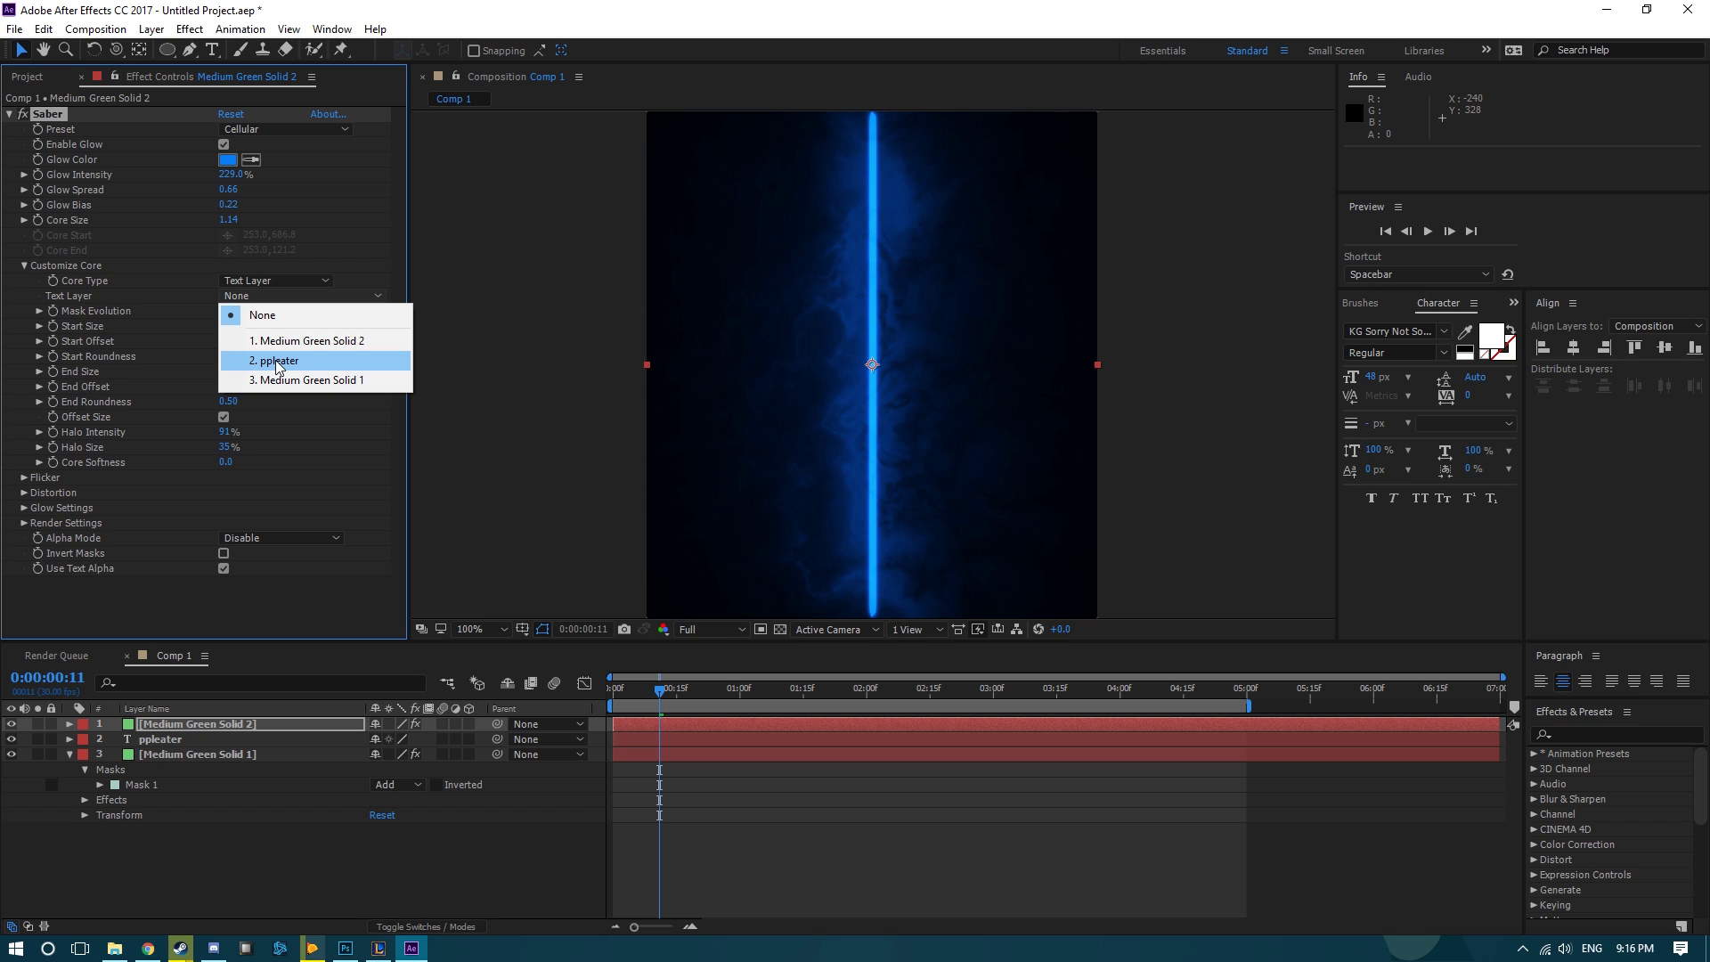
{"action": "left_click", "coordinate": [275, 360]}
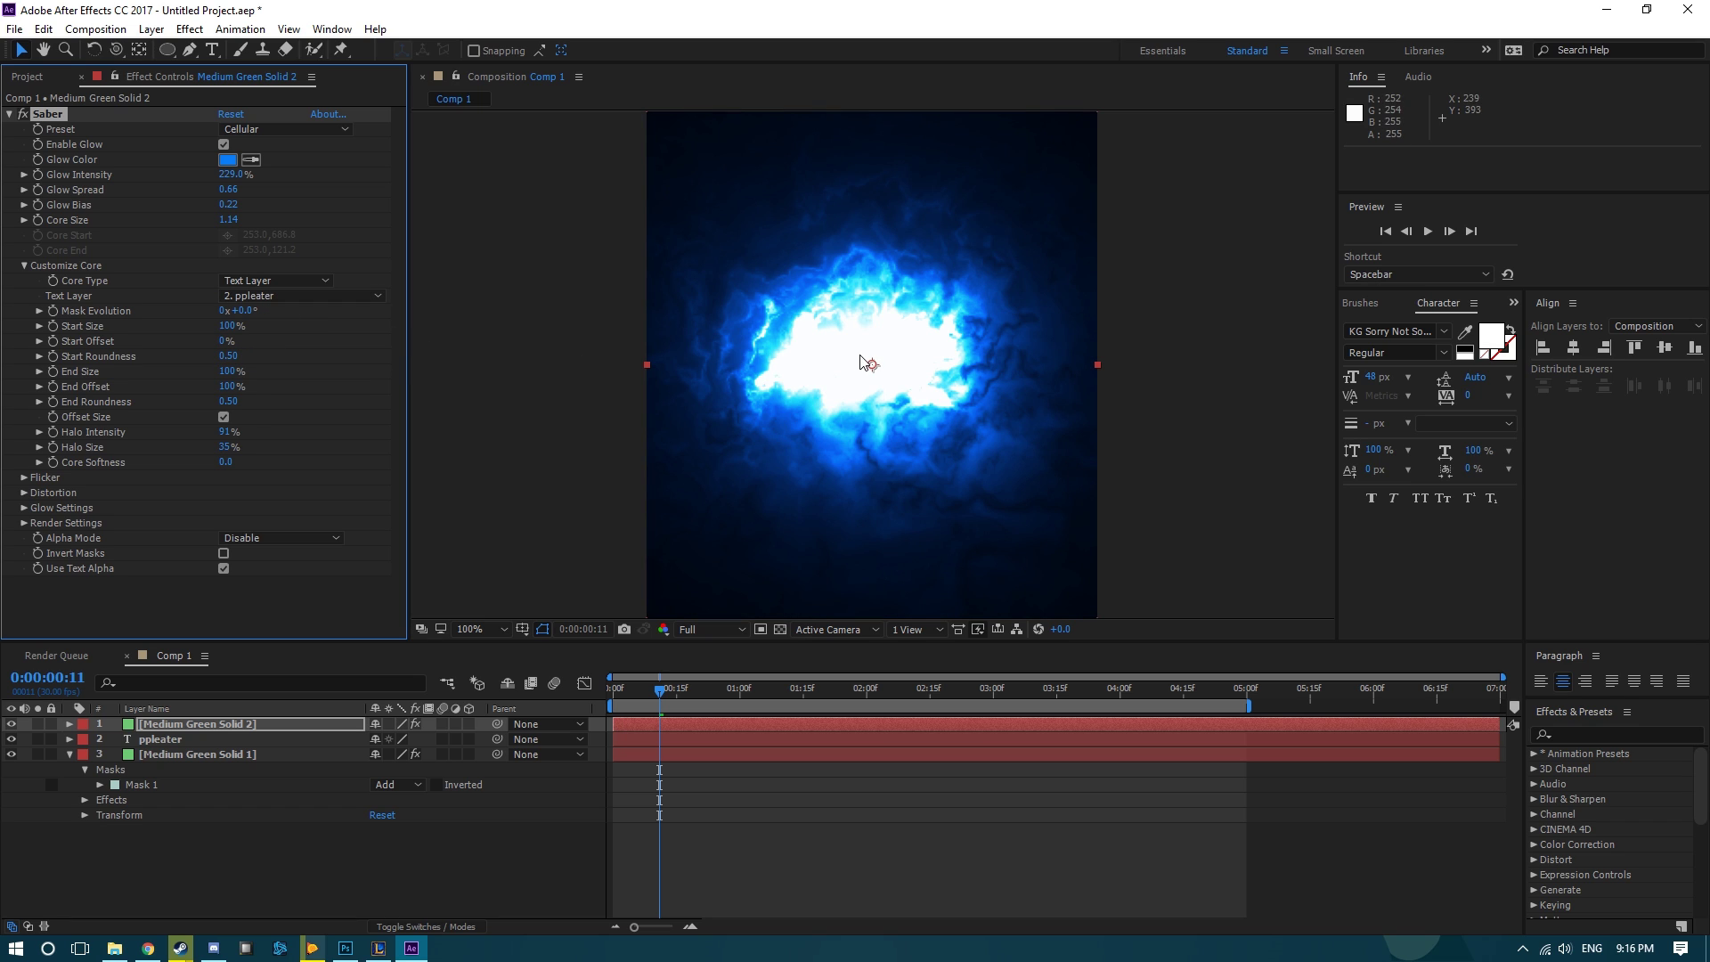
Try Saber Alpha Mode options such as Mask Core, leaving the setting unchanged.
{"action": "left_click", "coordinate": [273, 537]}
{"action": "left_click", "coordinate": [276, 595]}
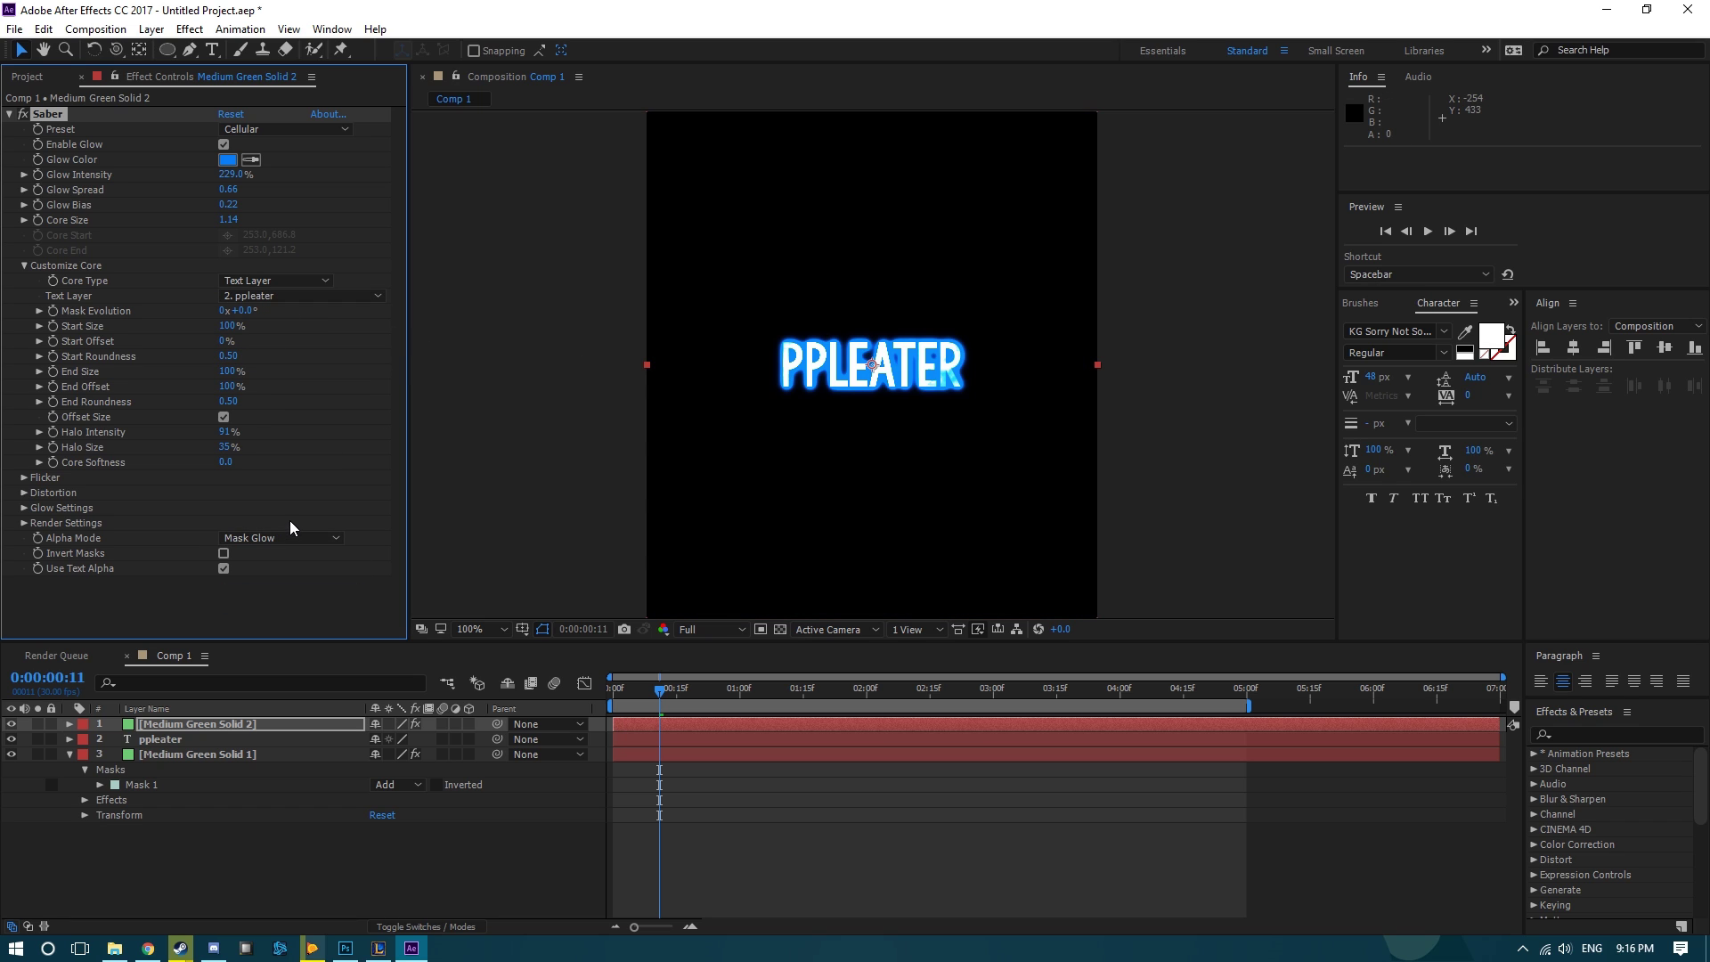
{"action": "left_click", "coordinate": [285, 540]}
{"action": "left_click", "coordinate": [274, 576]}
{"action": "left_click", "coordinate": [276, 537]}
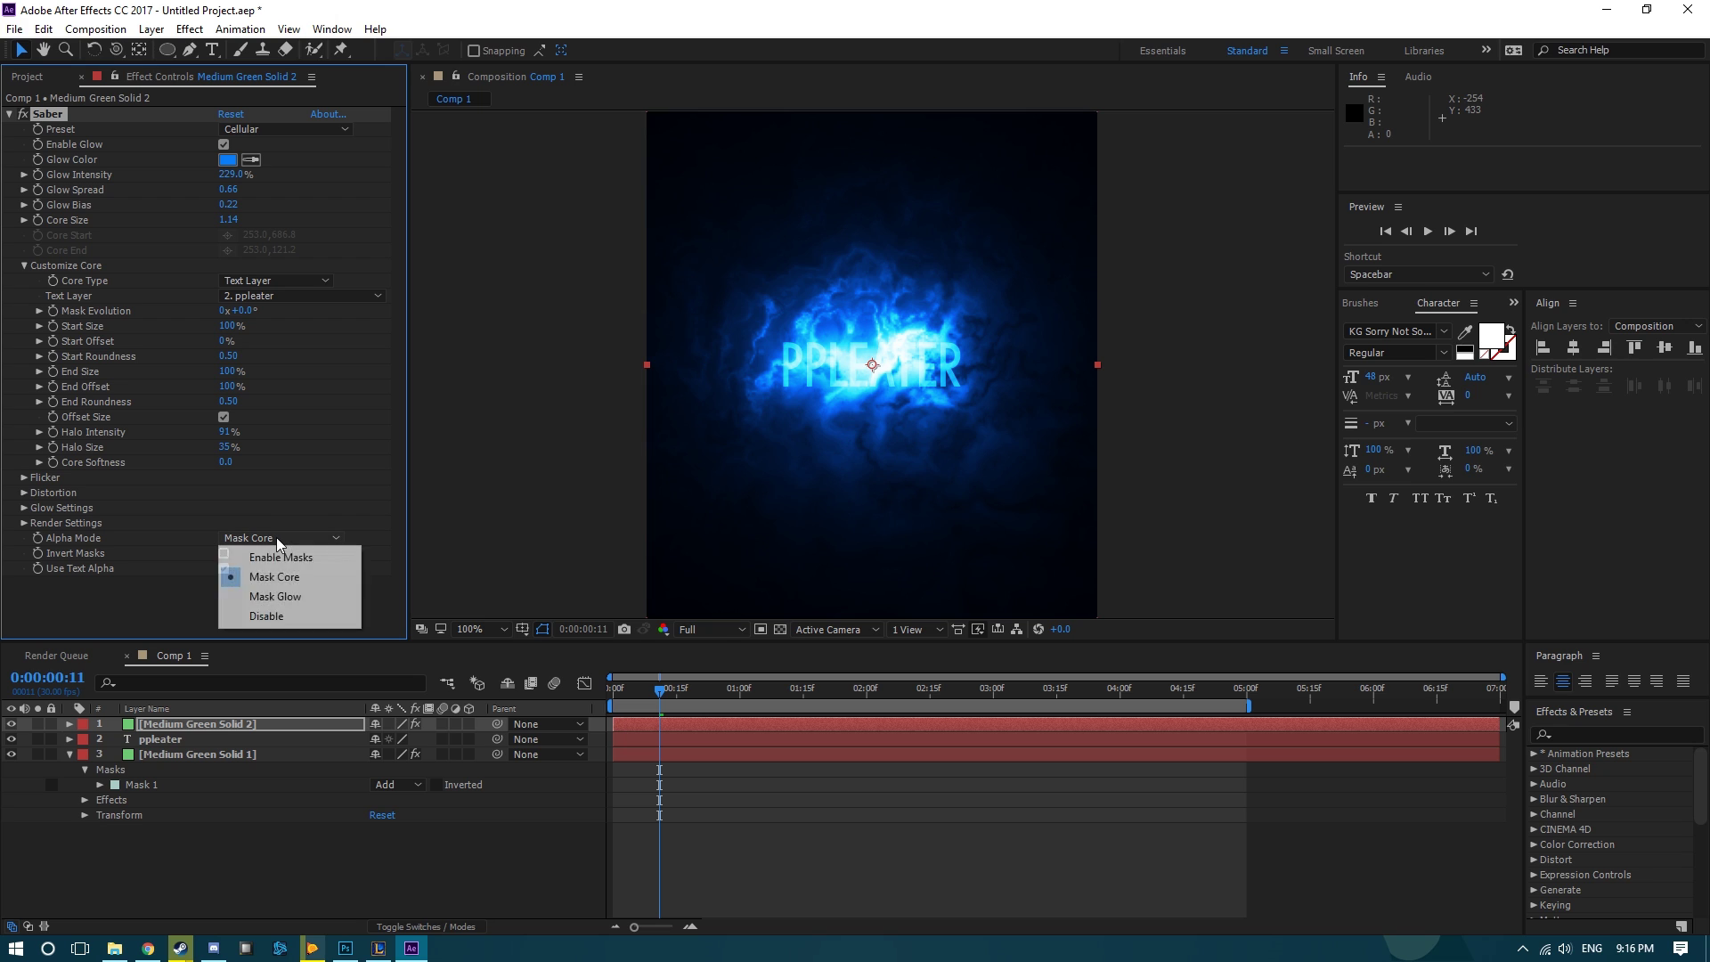
{"action": "left_click", "coordinate": [297, 507]}
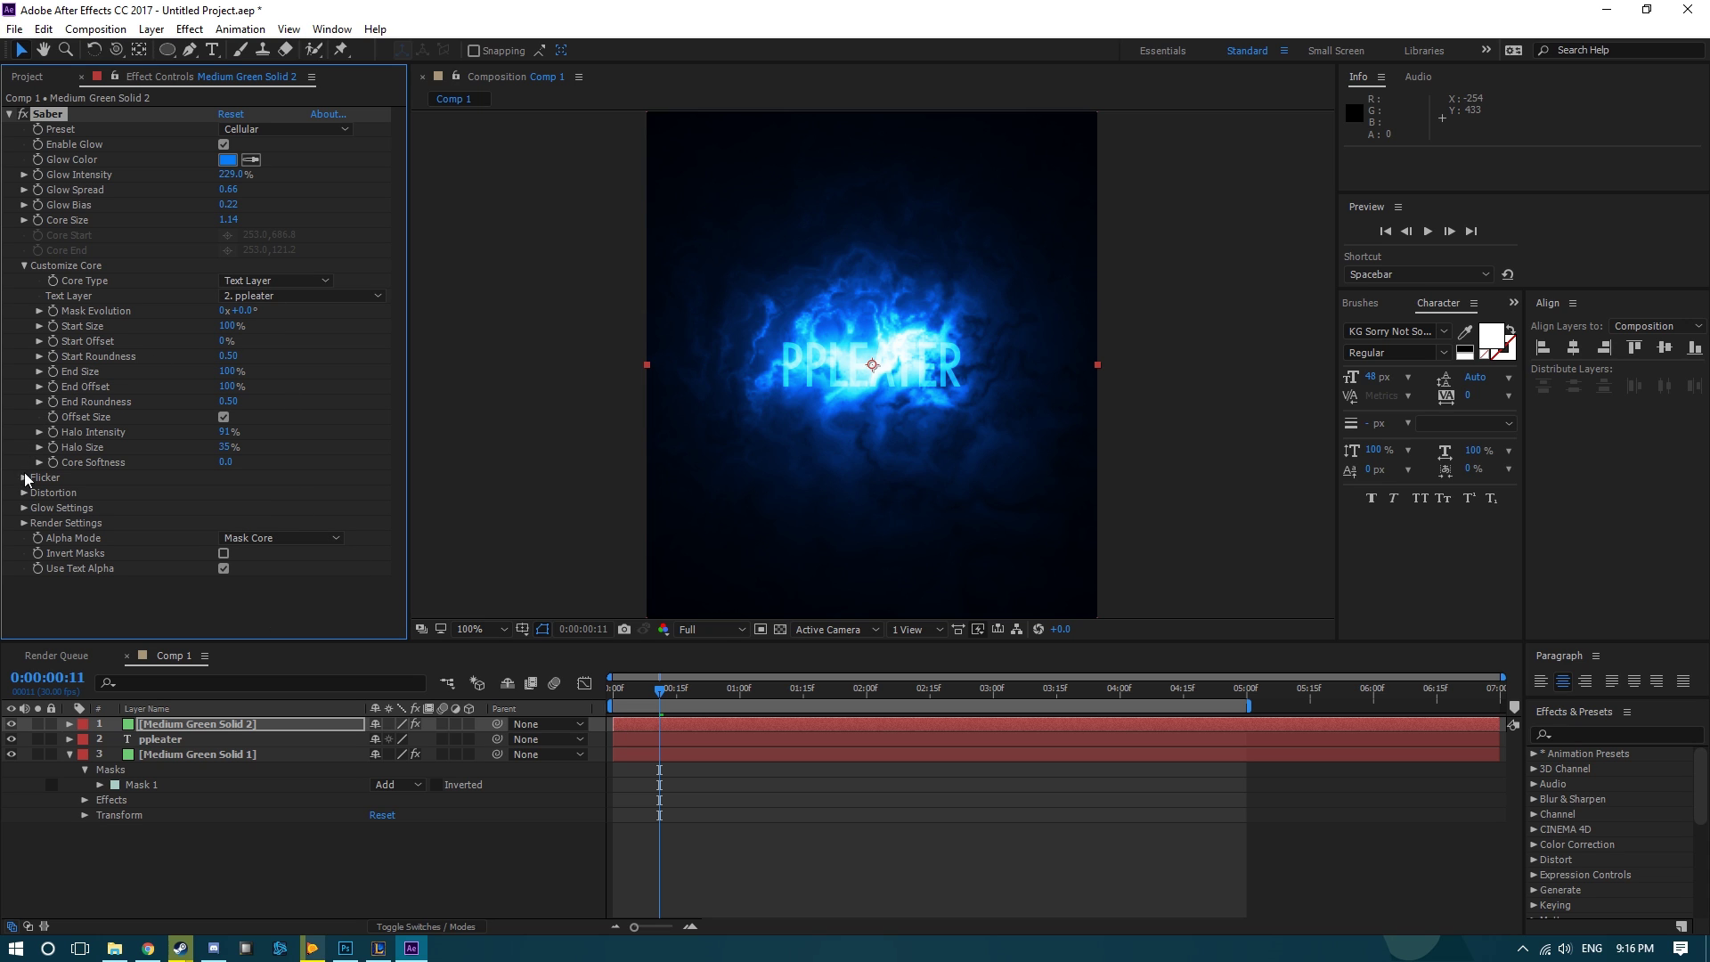
Try the Heat, Hot and Meteor presets, toggling alpha mode Enable Masks on and off.
{"action": "left_click", "coordinate": [285, 129]}
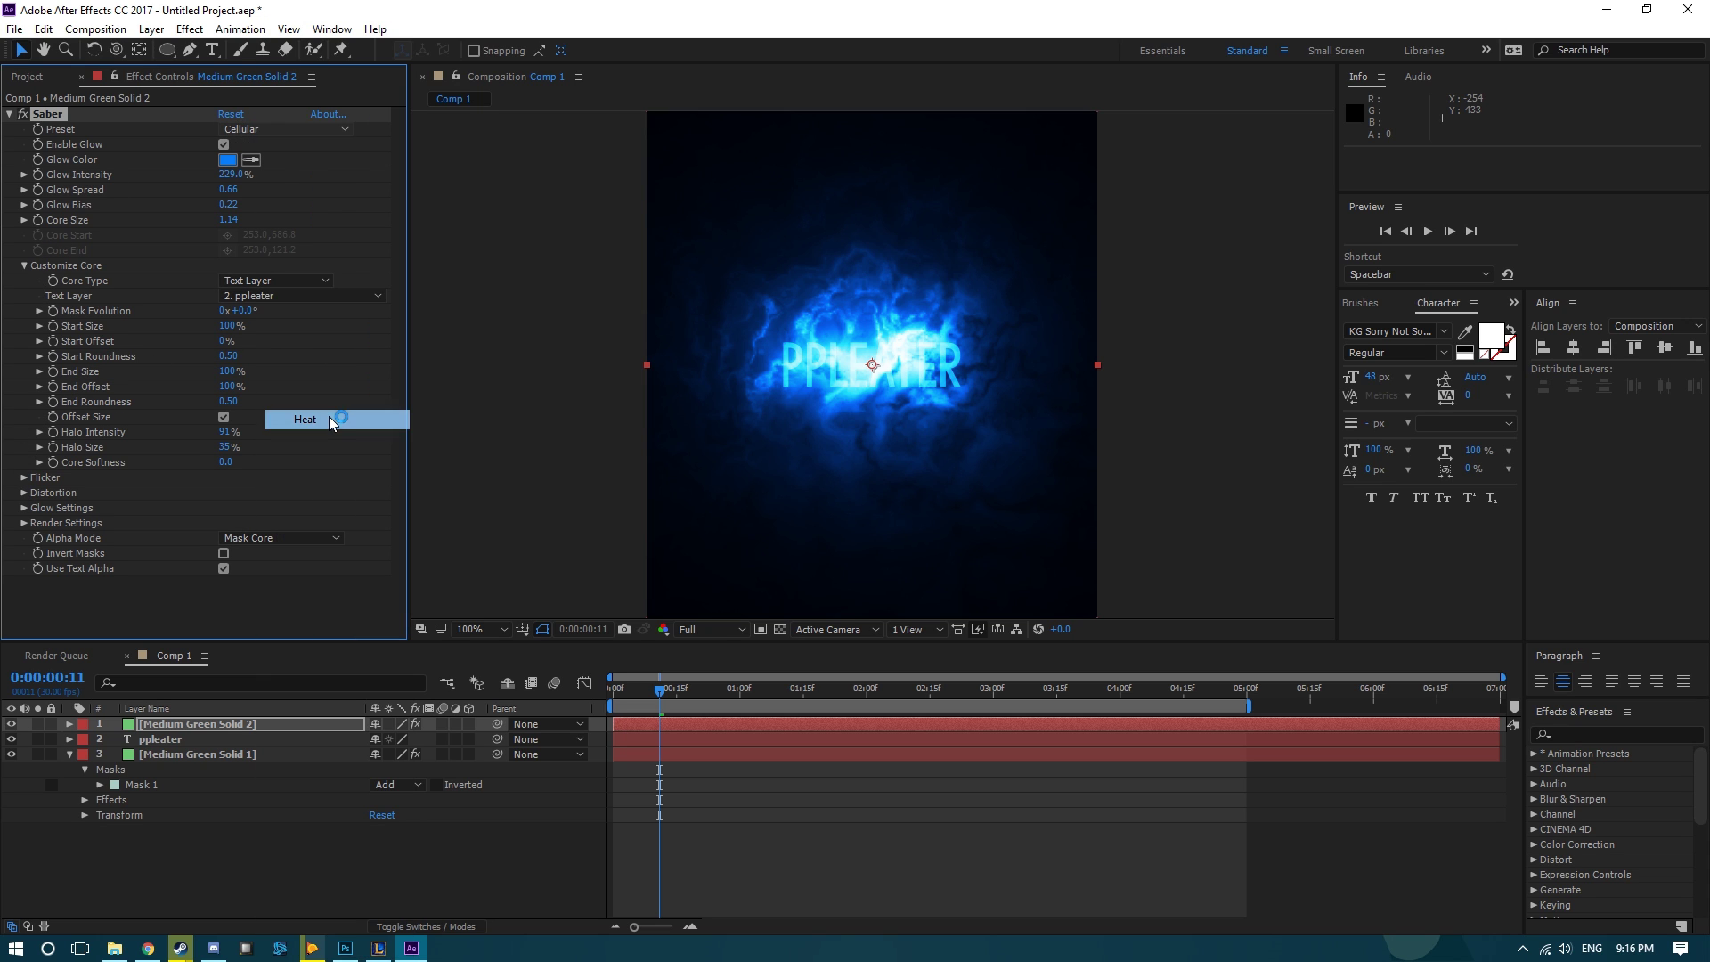
{"action": "left_click", "coordinate": [305, 419]}
{"action": "left_click", "coordinate": [292, 130]}
{"action": "left_click", "coordinate": [303, 438]}
{"action": "left_click", "coordinate": [285, 129]}
{"action": "left_click", "coordinate": [322, 497]}
{"action": "left_click", "coordinate": [269, 538]}
{"action": "left_click", "coordinate": [265, 553]}
{"action": "left_click", "coordinate": [269, 538]}
{"action": "left_click", "coordinate": [262, 550]}
Apply the Proton Saber preset after trying Solar.
{"action": "left_click", "coordinate": [294, 129]}
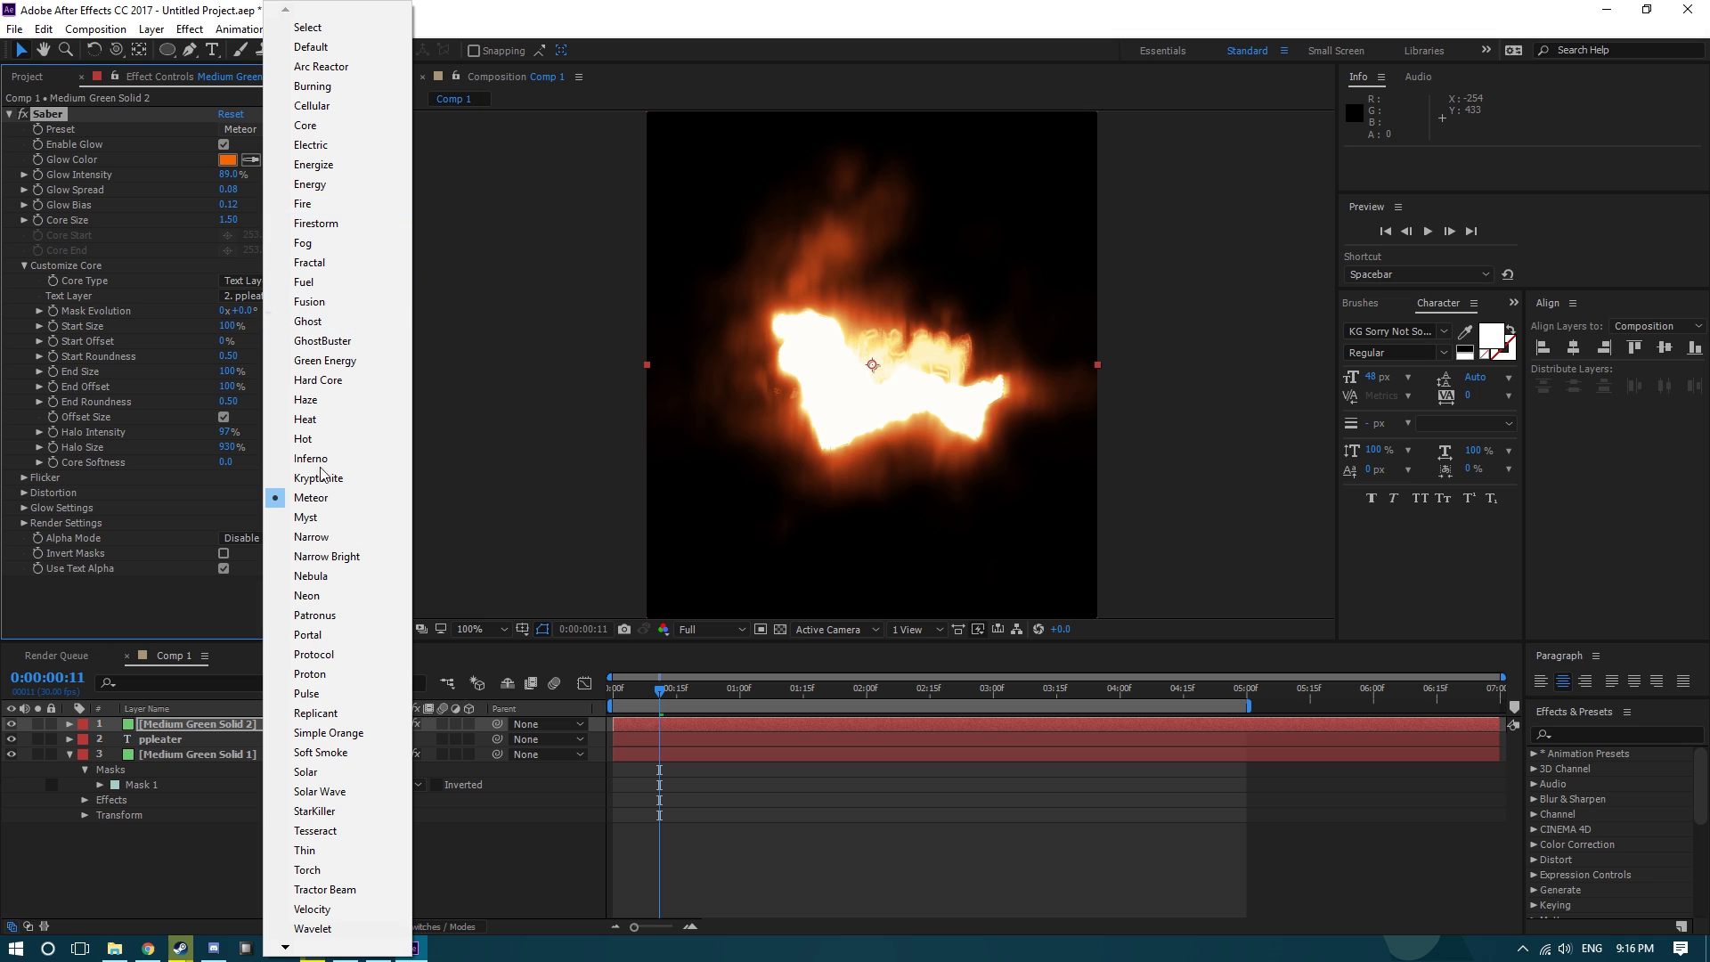
{"action": "left_click", "coordinate": [307, 771]}
{"action": "left_click", "coordinate": [280, 130]}
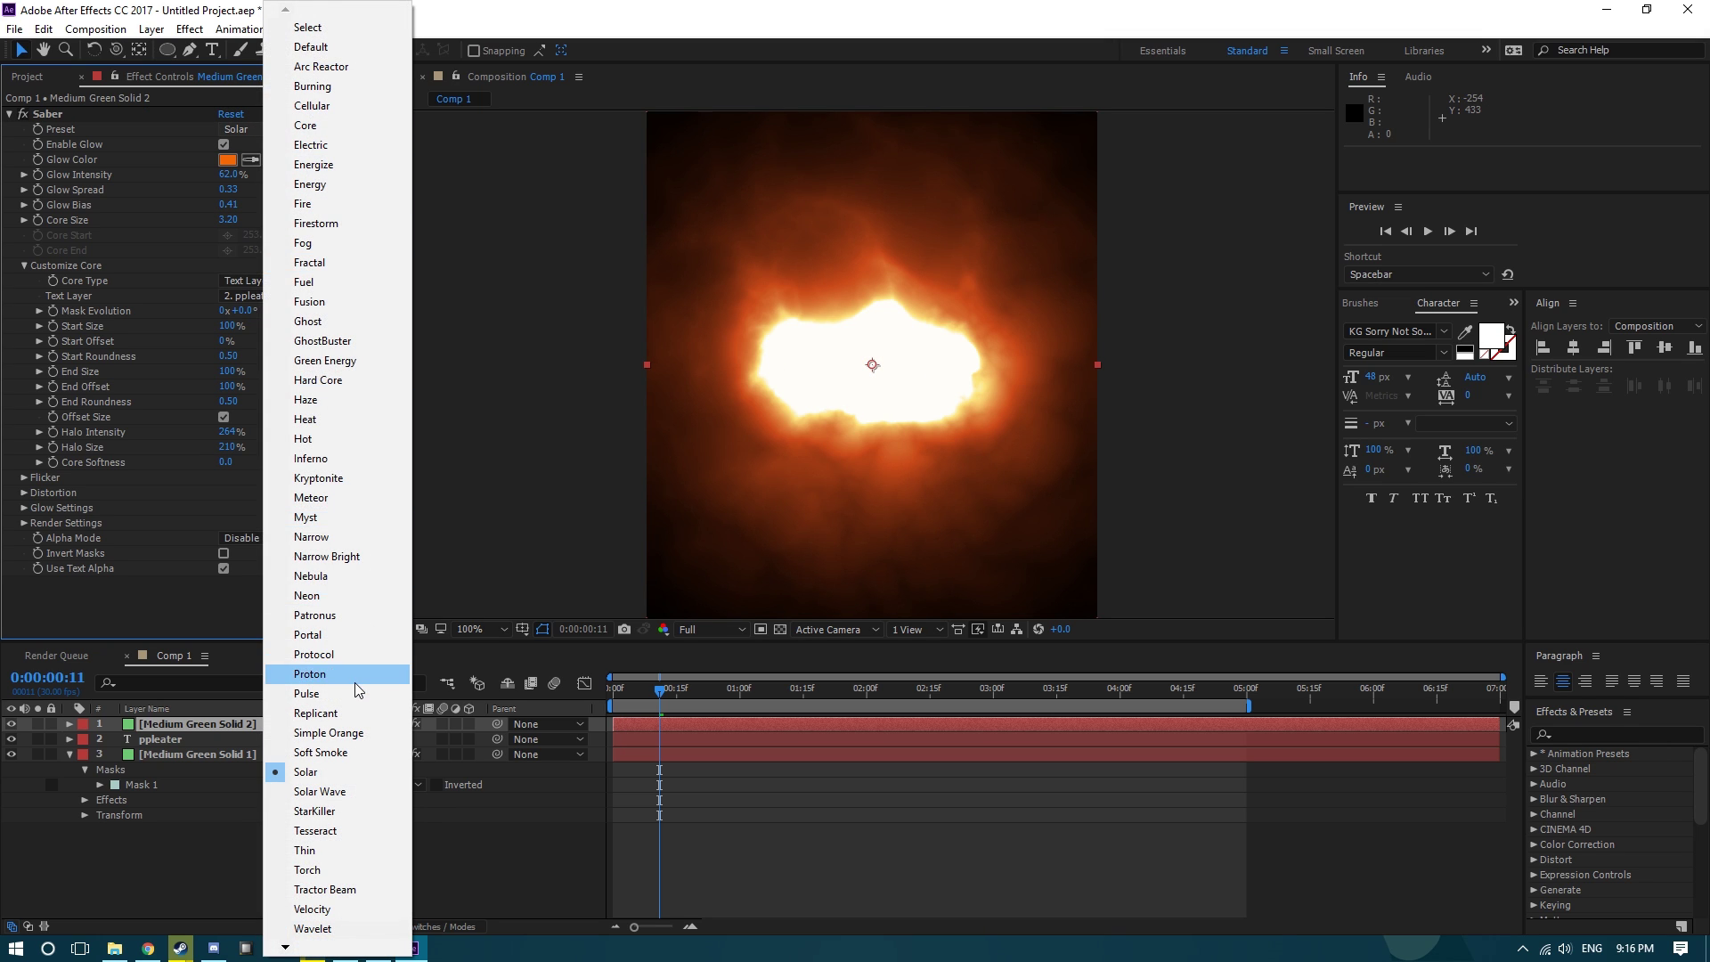
{"action": "left_click", "coordinate": [354, 682]}
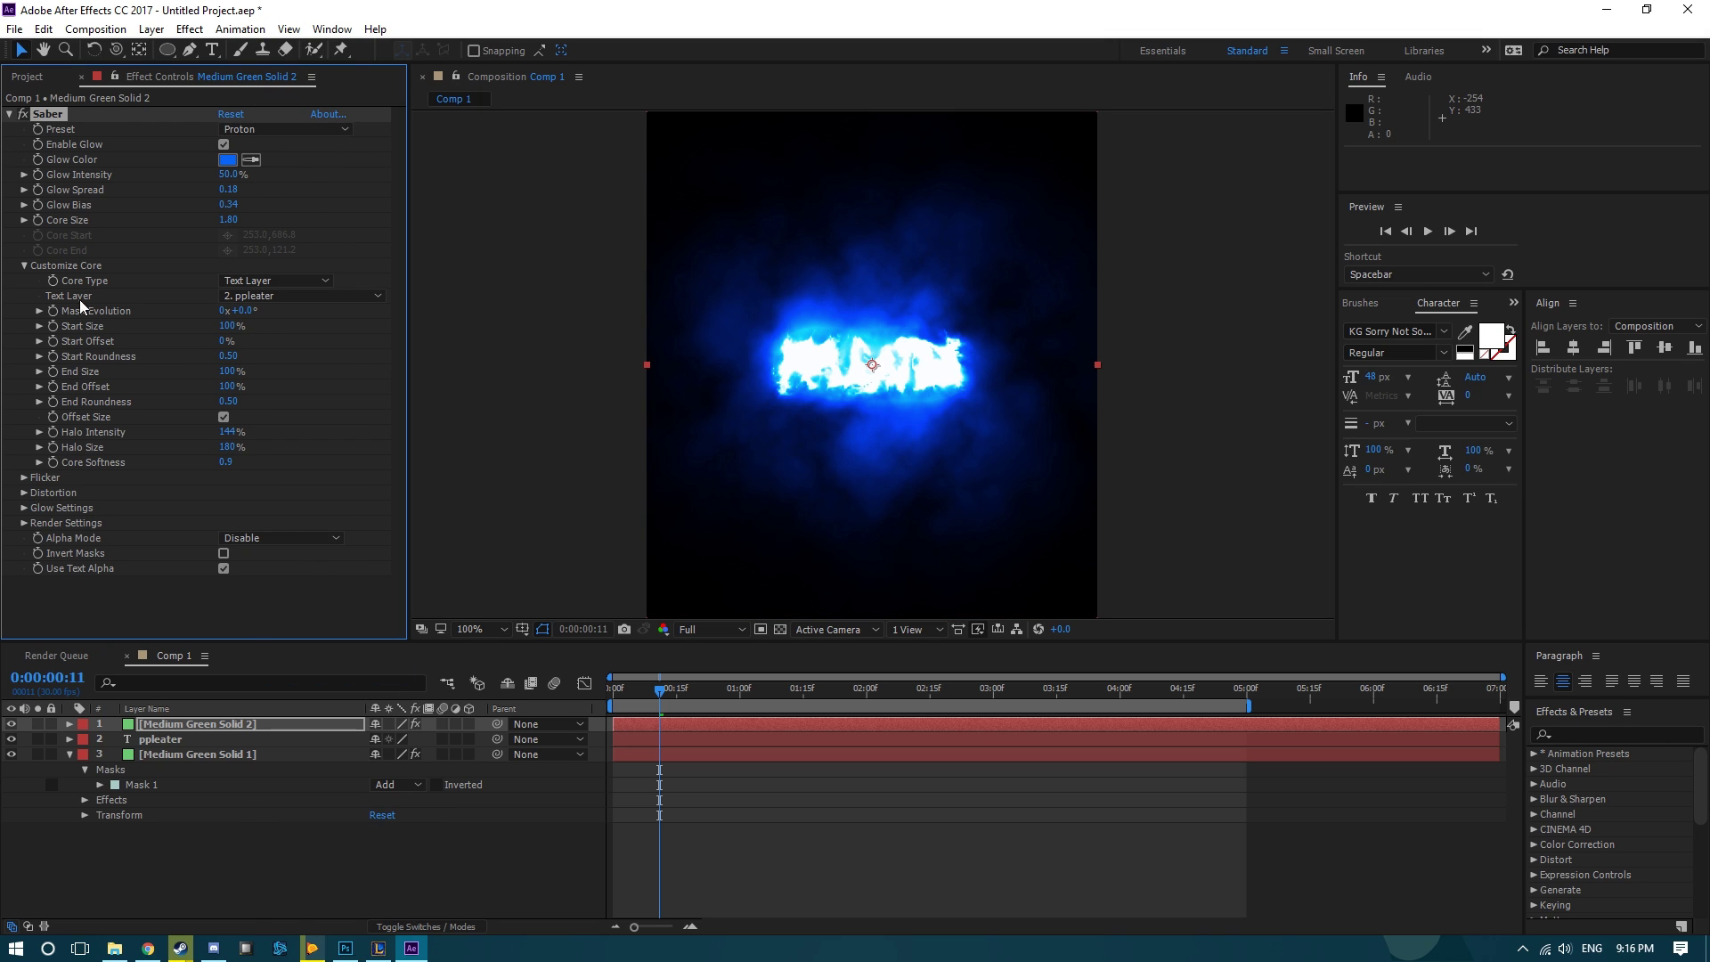
Set Core Size to 0.50, Glow Bias to 0.07 and Alpha Mode to Mask Core.
{"action": "left_click_drag", "start_coordinate": [228, 218], "coordinate": [205, 219]}
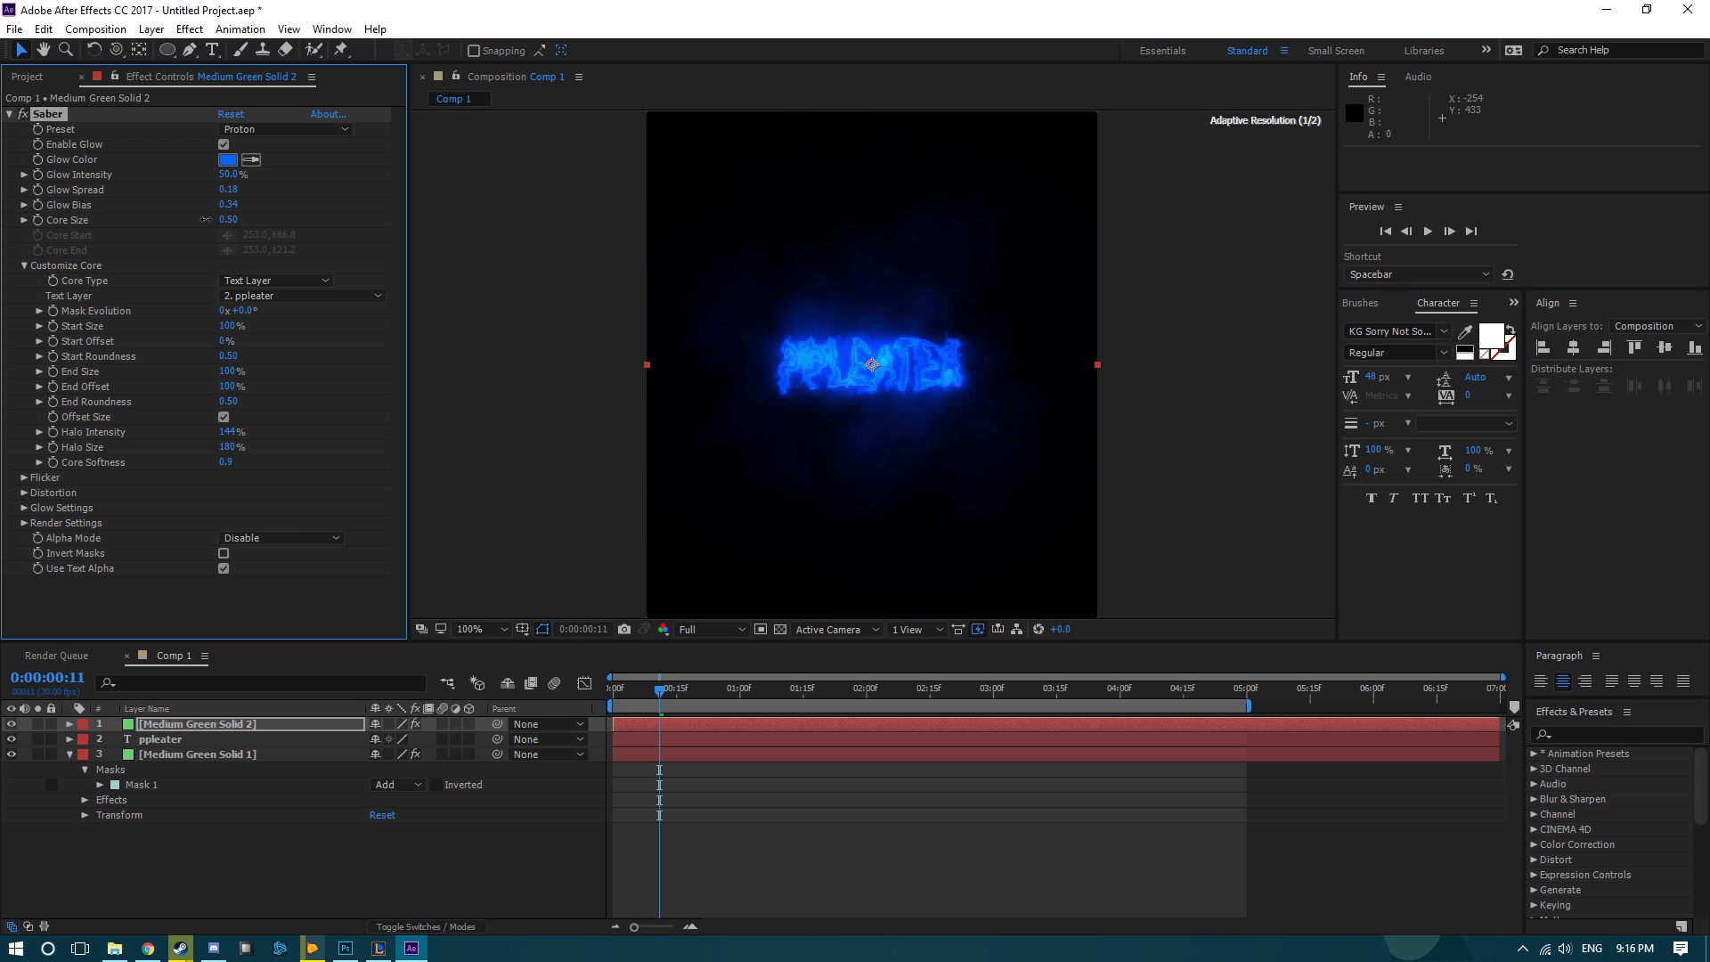
{"action": "key", "text": "period"}
{"action": "left_click_drag", "start_coordinate": [233, 205], "coordinate": [205, 211]}
{"action": "left_click", "coordinate": [272, 540]}
{"action": "left_click", "coordinate": [260, 581]}
{"action": "key", "text": "comma"}
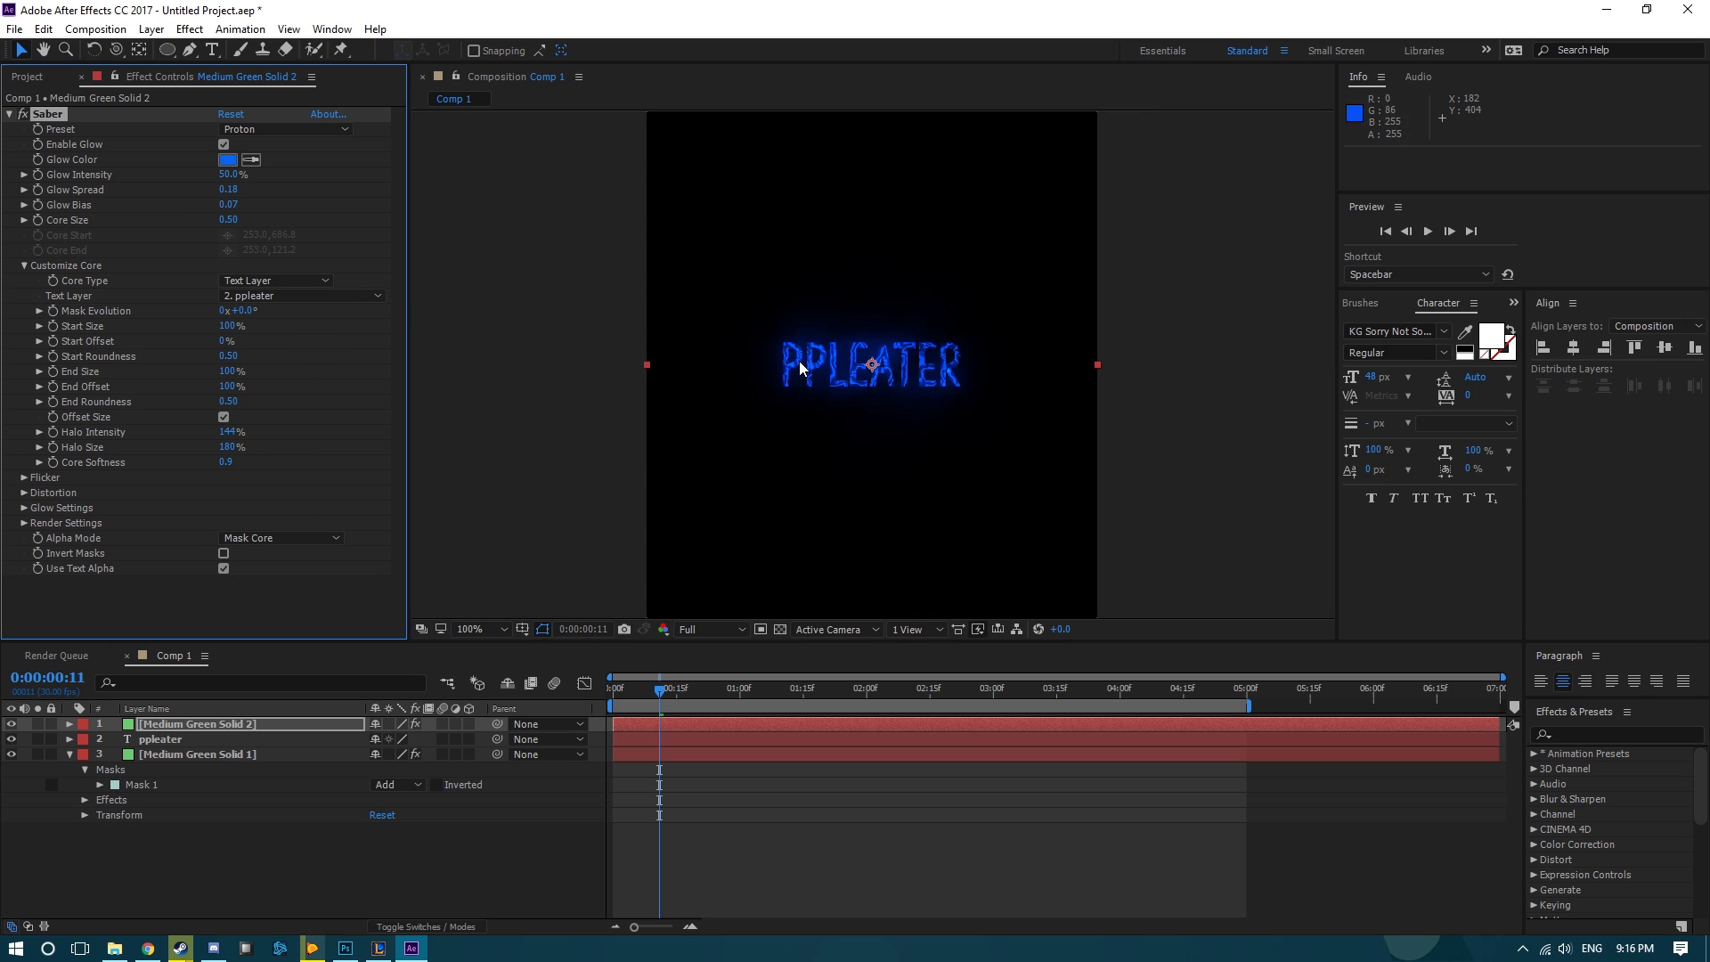
Compare layer visibility, hide ppleater, and move it to the top of the stack.
{"action": "left_click", "coordinate": [11, 724]}
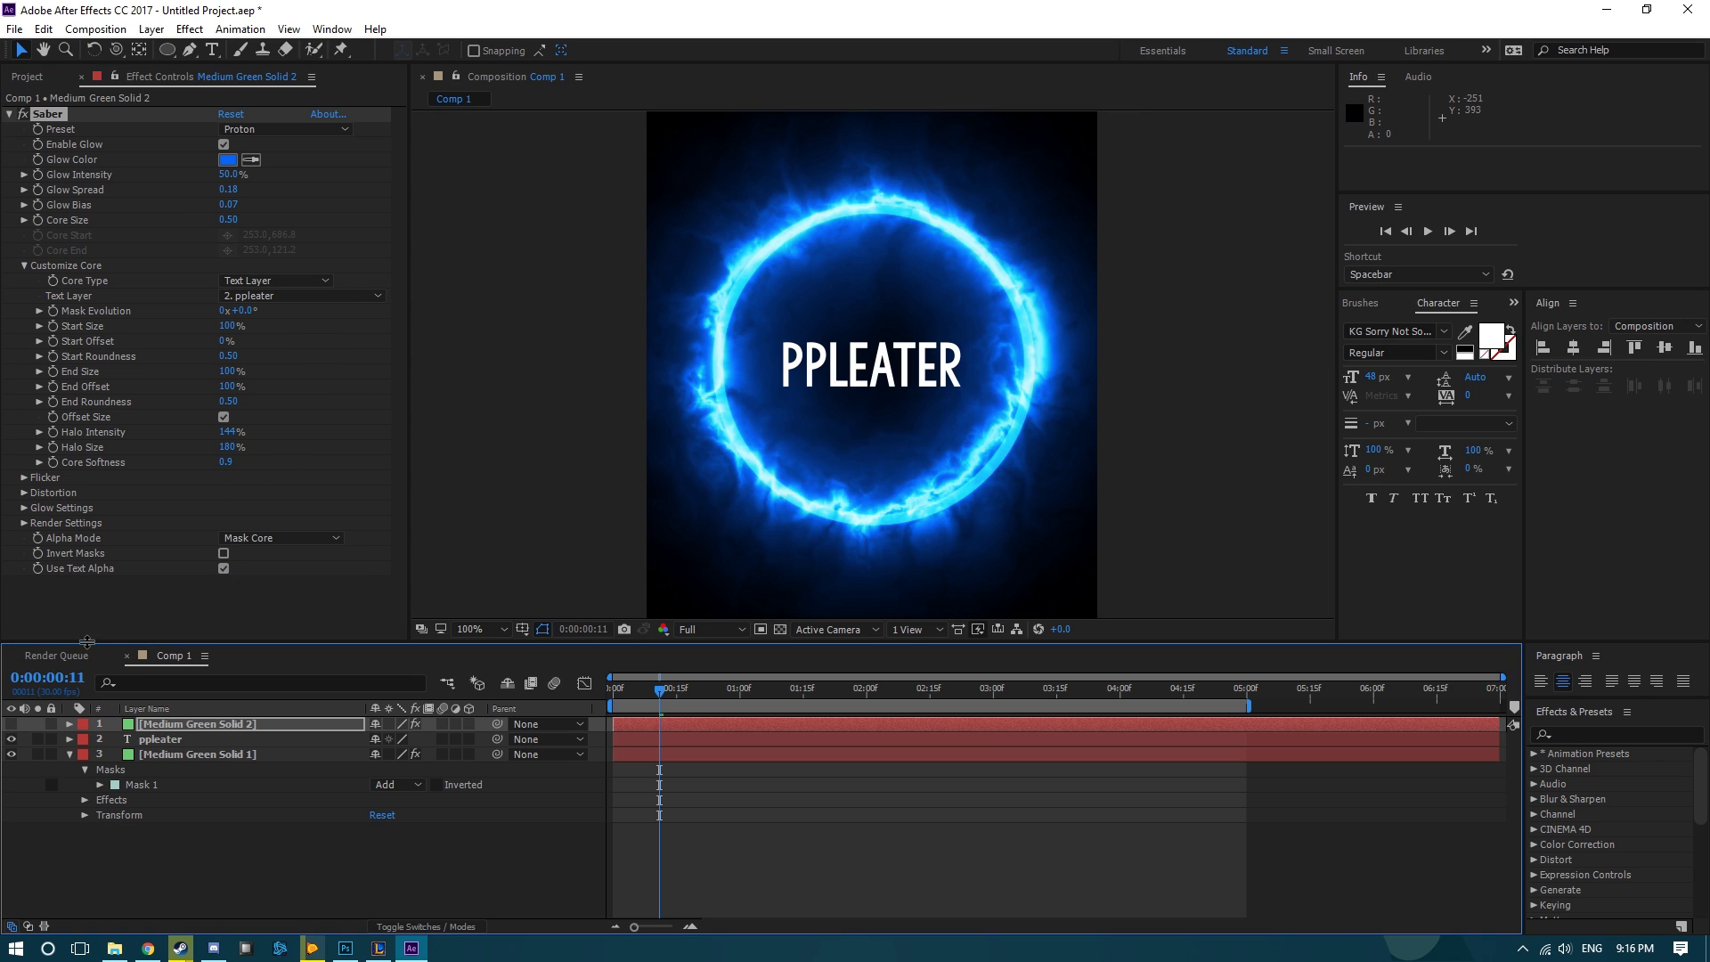
{"action": "left_click", "coordinate": [10, 724]}
{"action": "left_click", "coordinate": [11, 739]}
{"action": "left_click_drag", "start_coordinate": [151, 739], "coordinate": [157, 723]}
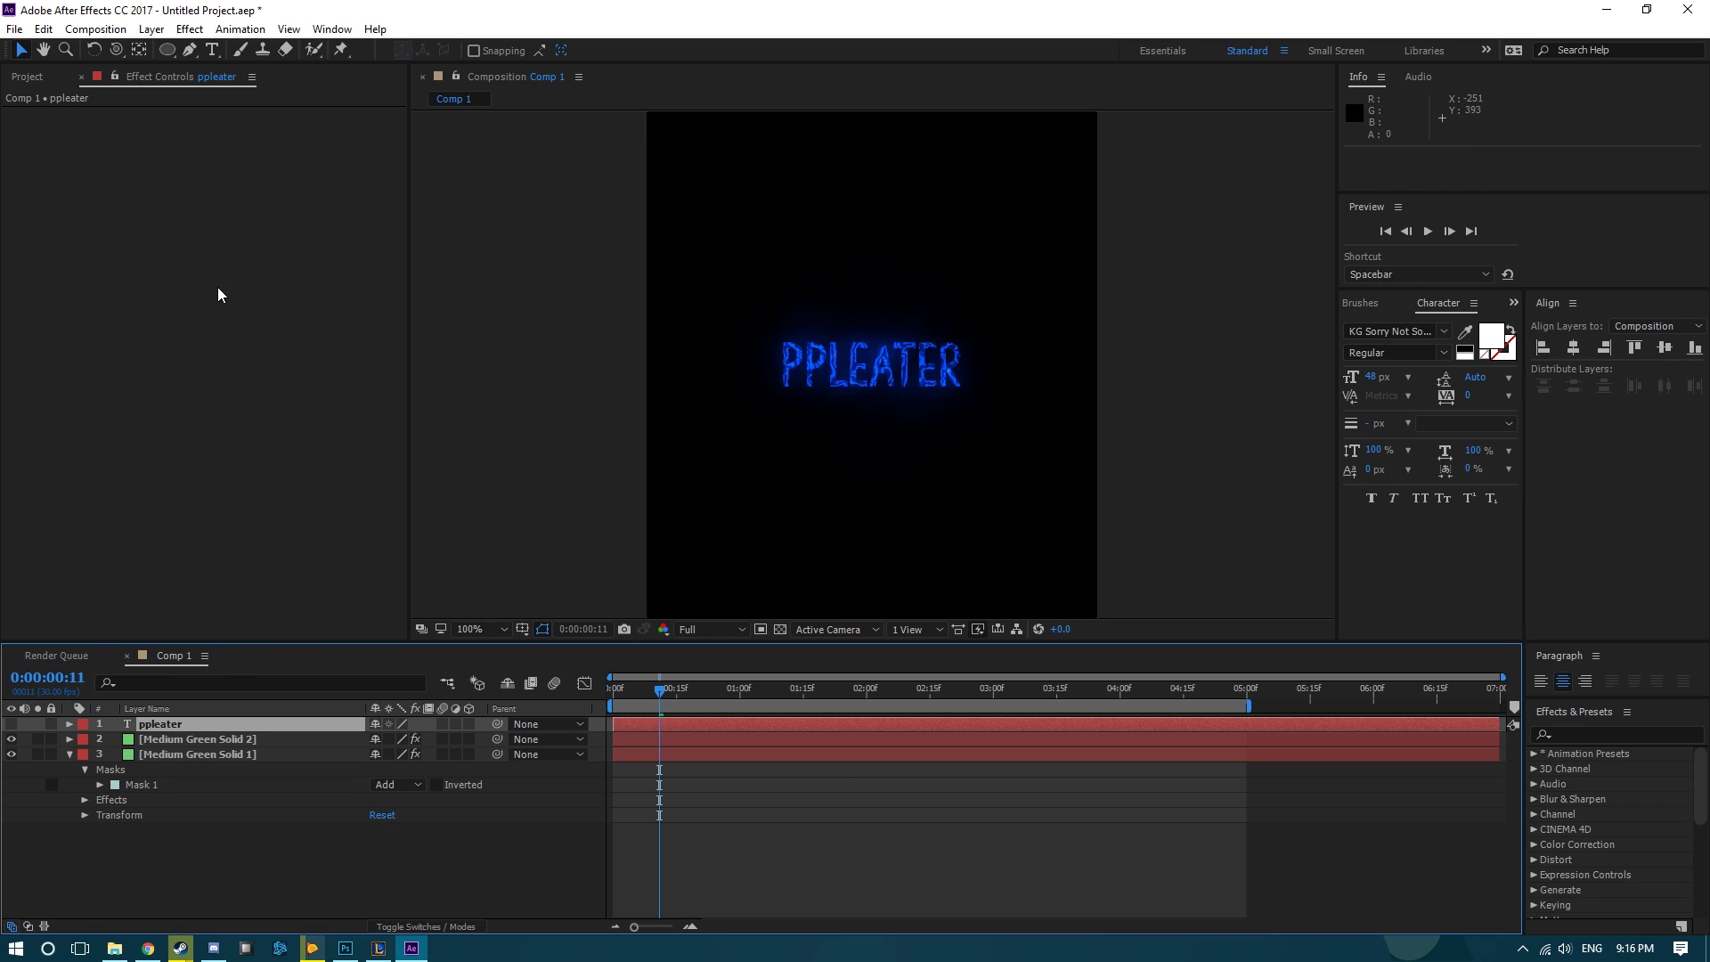
Give the text Saber 76% glow intensity and 0.07 glow spread.
{"action": "left_click", "coordinate": [158, 739]}
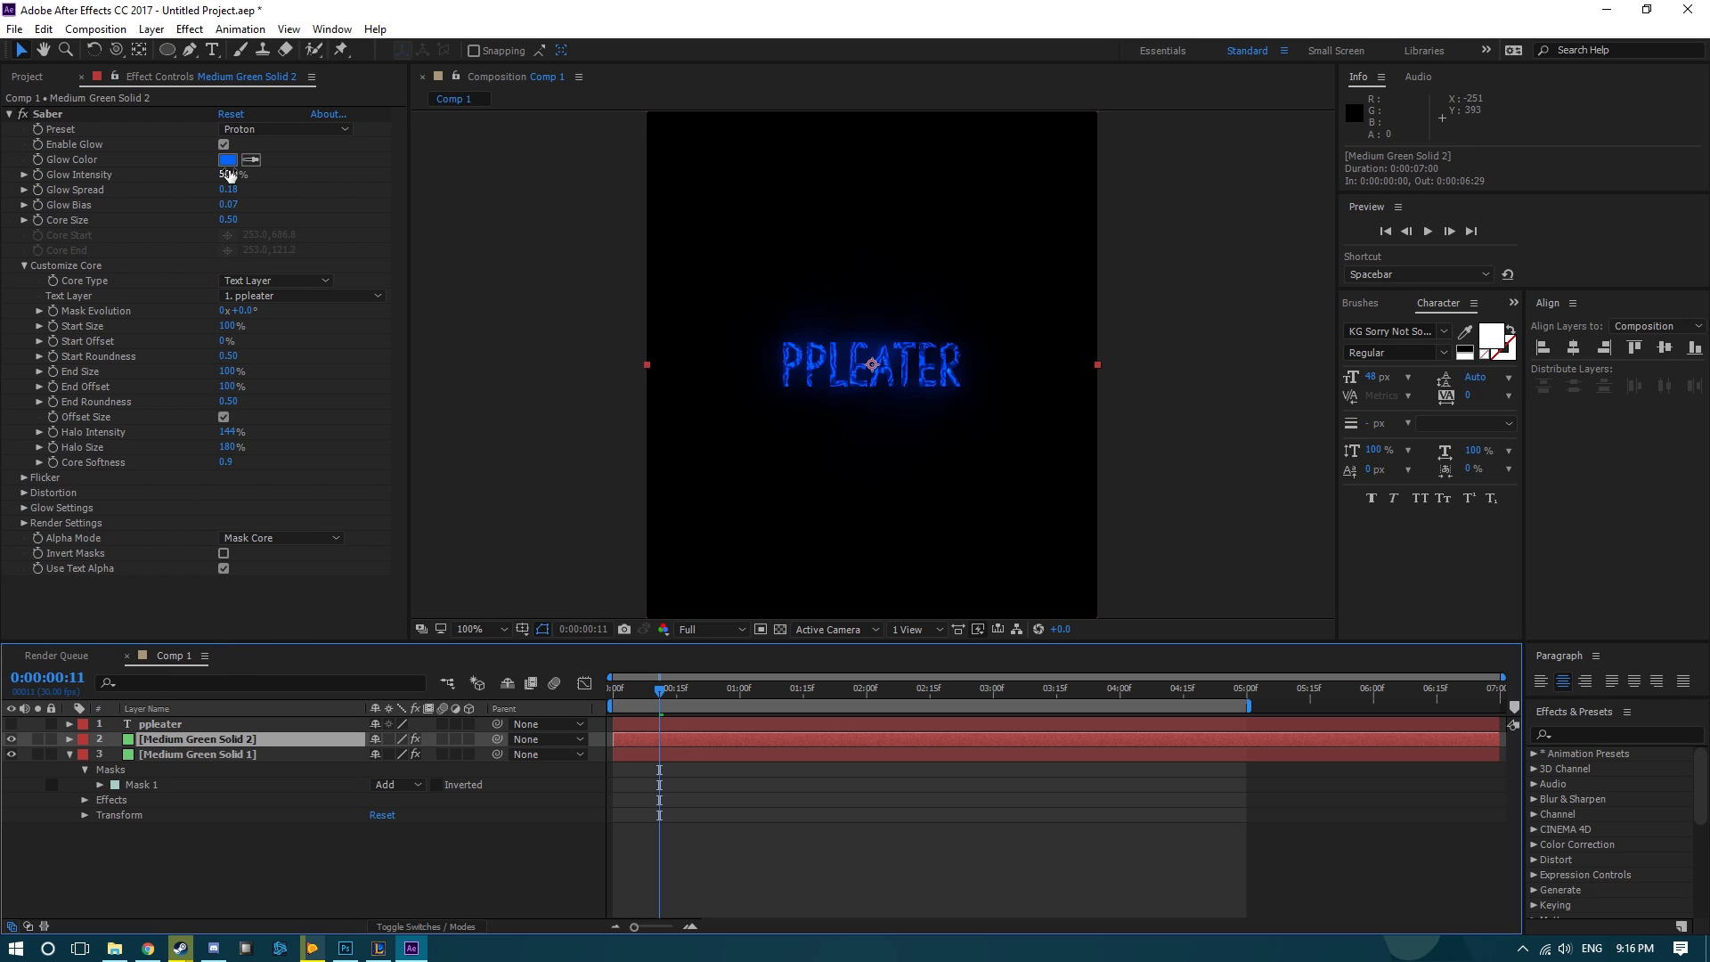
{"action": "left_click", "coordinate": [228, 175]}
{"action": "type", "text": "76"}
{"action": "key", "text": "Return"}
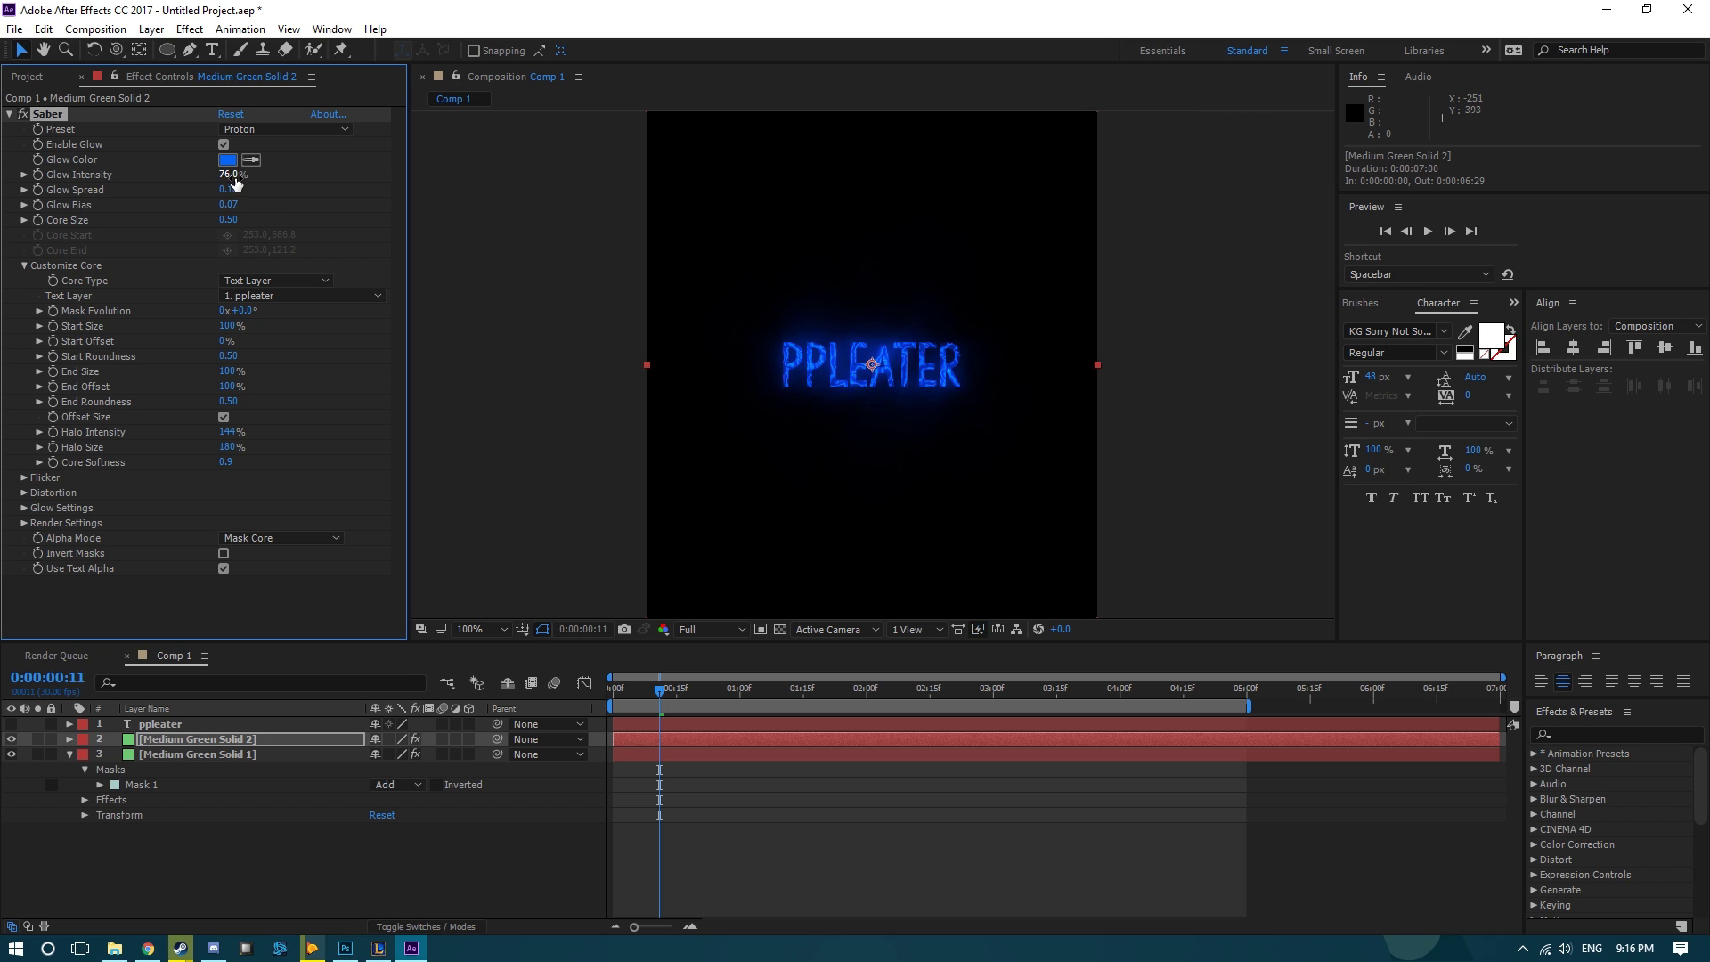
{"action": "left_click_drag", "start_coordinate": [240, 189], "coordinate": [229, 189]}
Cycle through alpha modes and set Alpha Mode to Disable.
{"action": "left_click", "coordinate": [281, 538]}
{"action": "left_click", "coordinate": [259, 590]}
{"action": "left_click", "coordinate": [274, 538]}
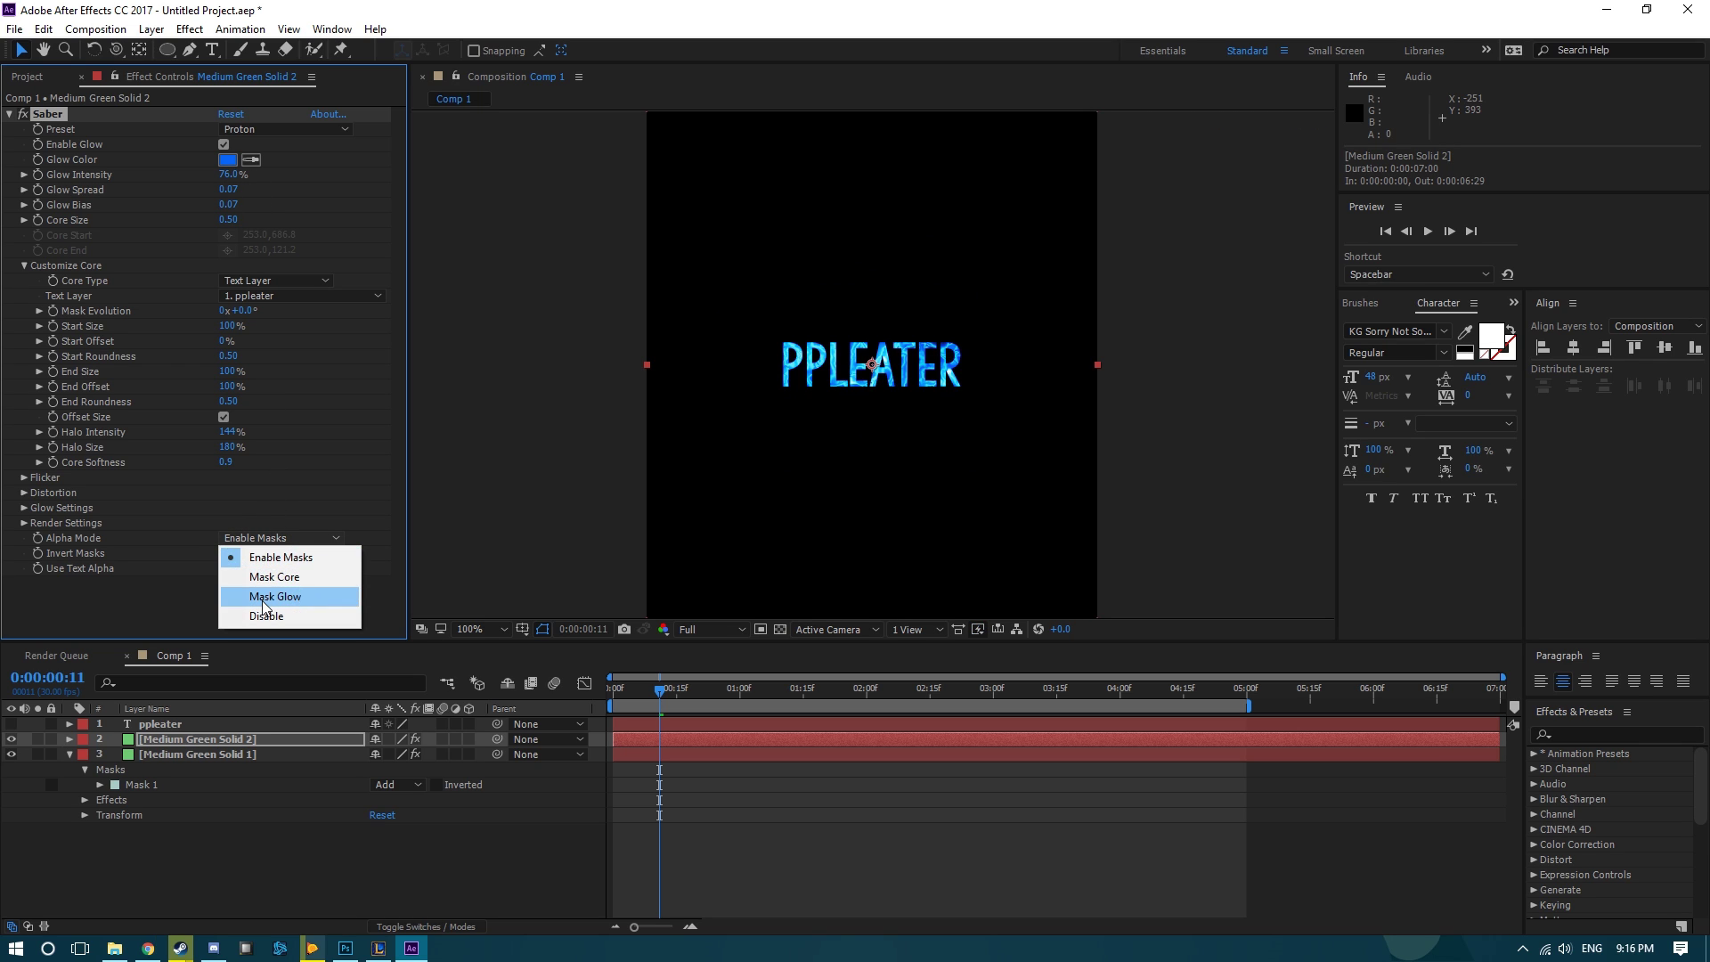
{"action": "left_click", "coordinate": [272, 596]}
{"action": "left_click", "coordinate": [302, 534]}
{"action": "left_click", "coordinate": [260, 607]}
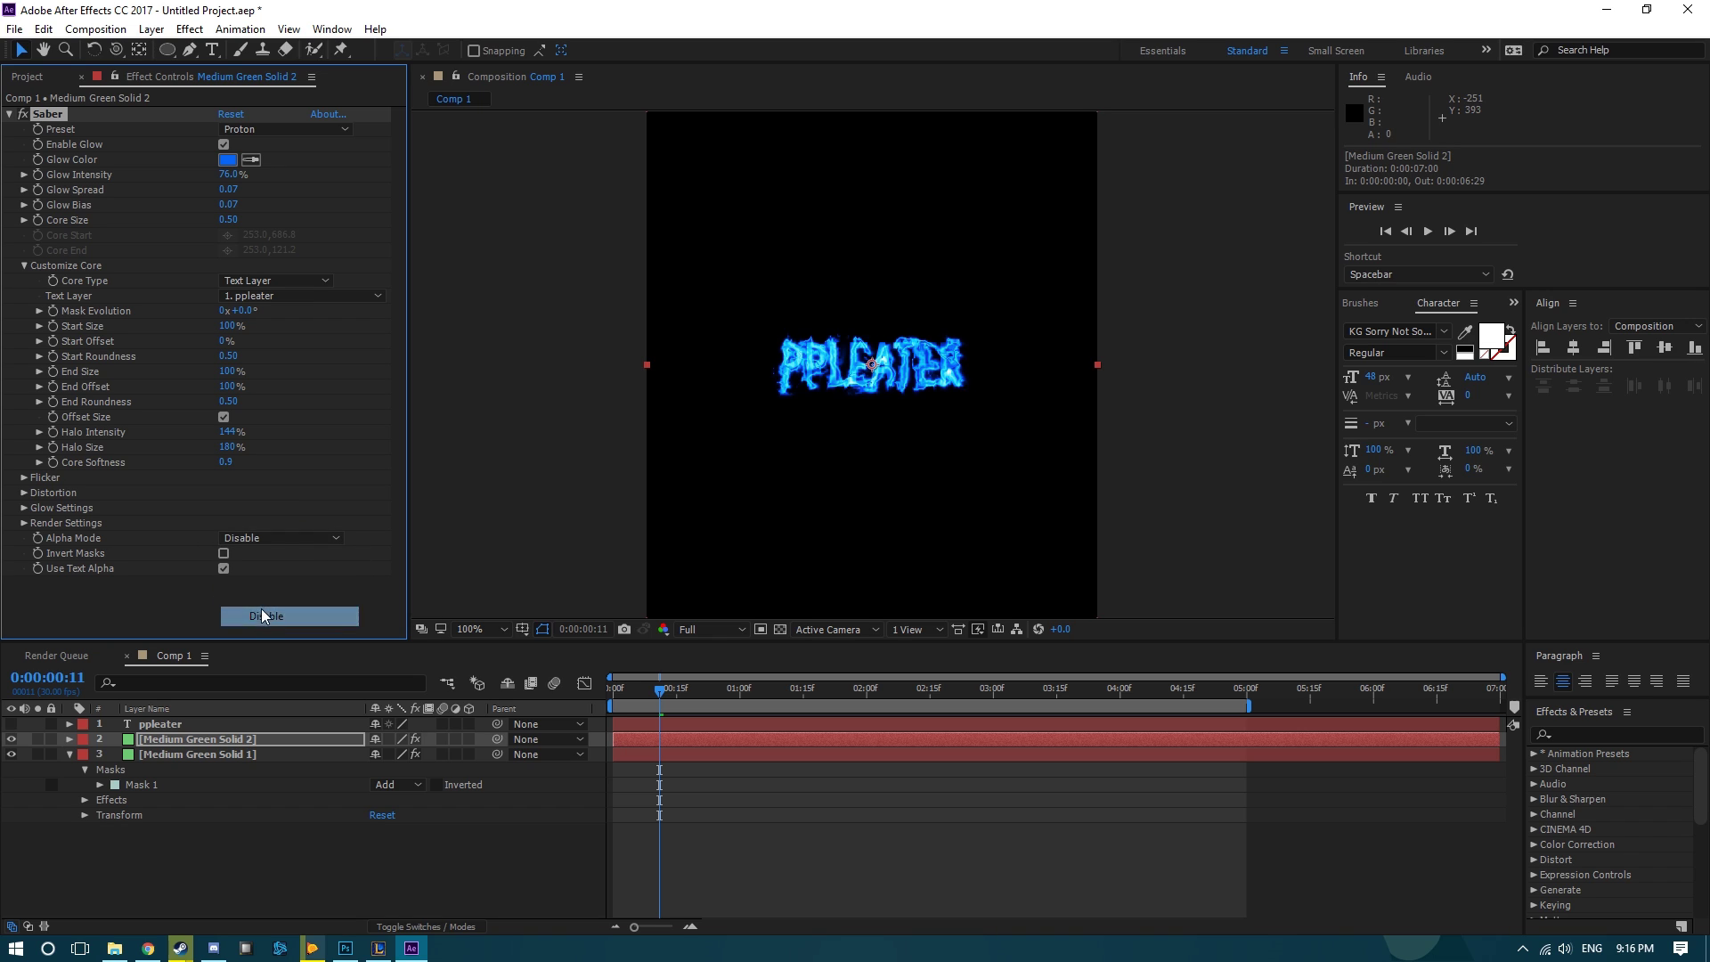
Select the ppleater text layer and make it visible again.
{"action": "left_click", "coordinate": [627, 741]}
{"action": "left_click", "coordinate": [628, 728]}
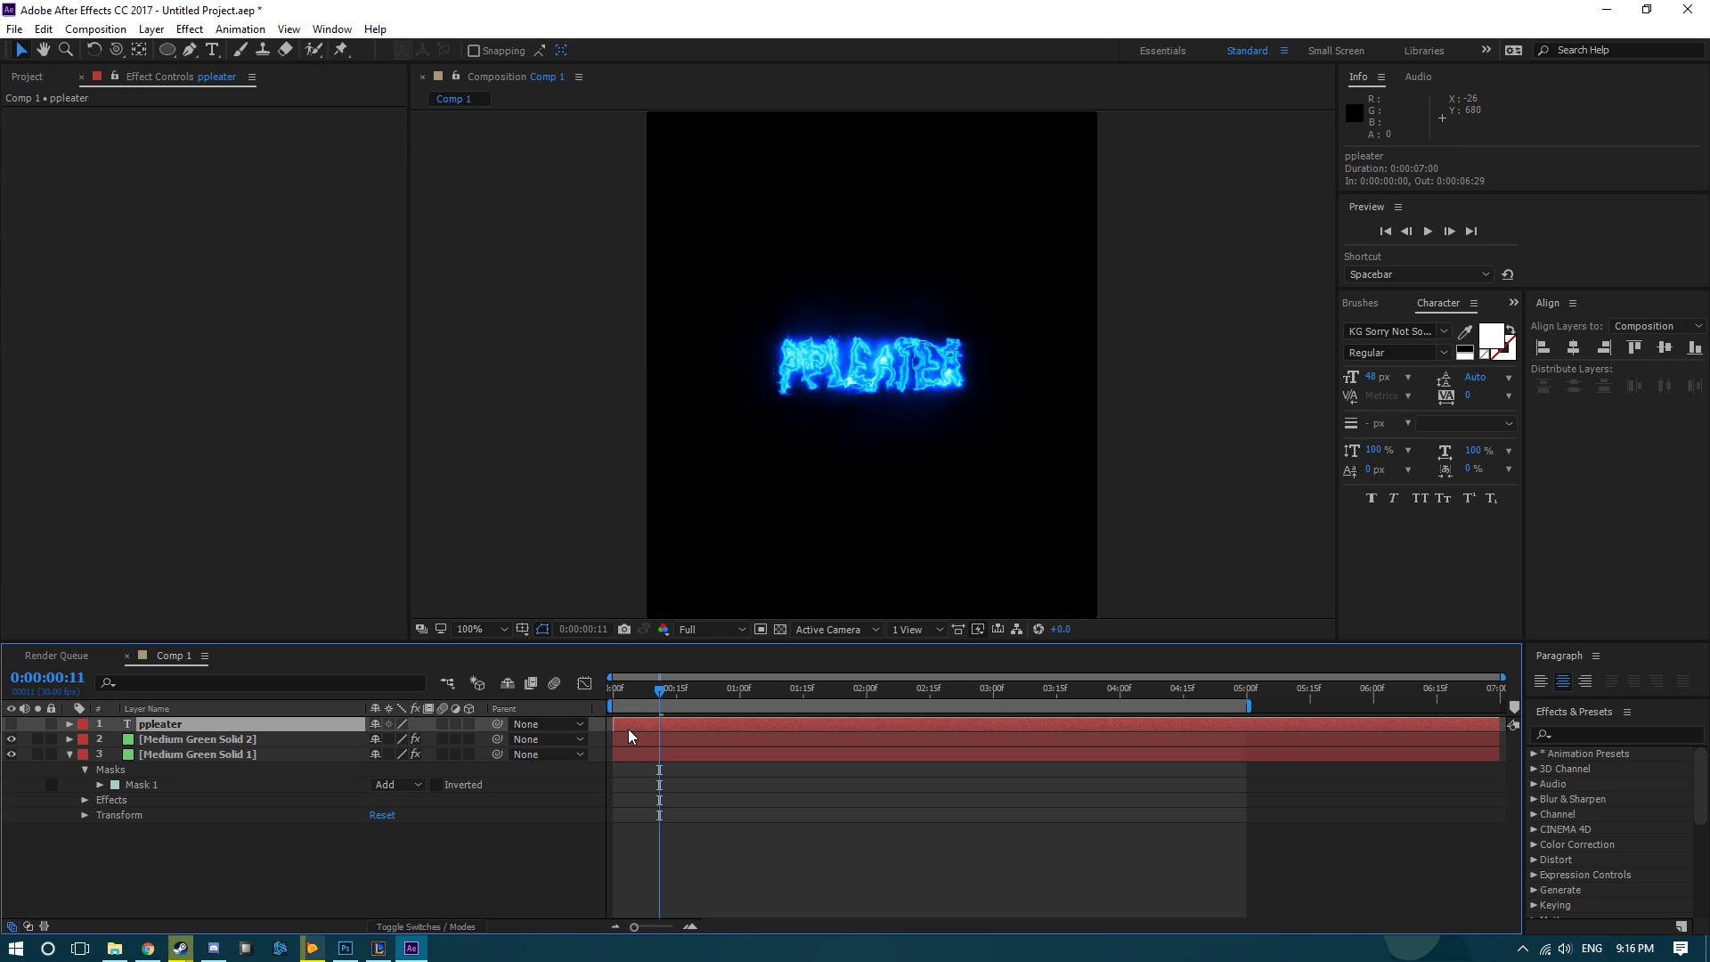
{"action": "left_click", "coordinate": [11, 724]}
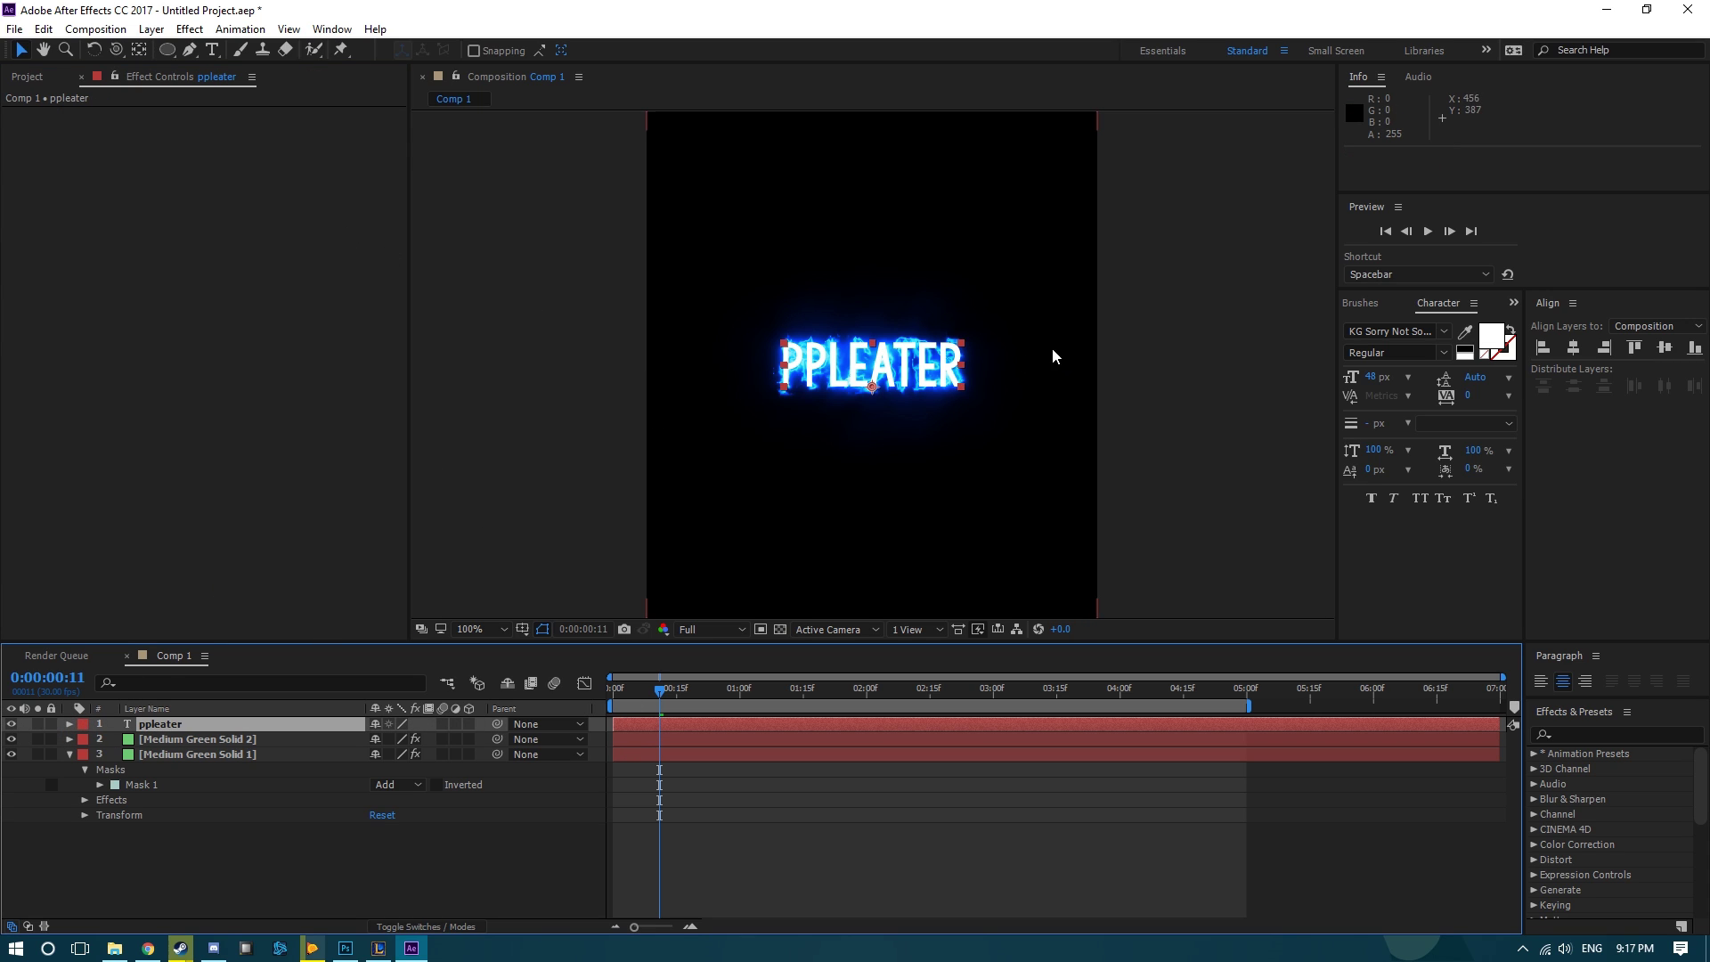
Enlarge PPLEATER to 175% and try Lucida Sans Unicode, Microsoft Tai Le and Sitka Banner fonts.
{"action": "mouse_move", "coordinate": [963, 341]}
{"action": "left_mouse_down"}
{"action": "mouse_move", "coordinate": [976, 355]}
{"action": "mouse_move", "coordinate": [984, 332]}
{"action": "left_mouse_up"}
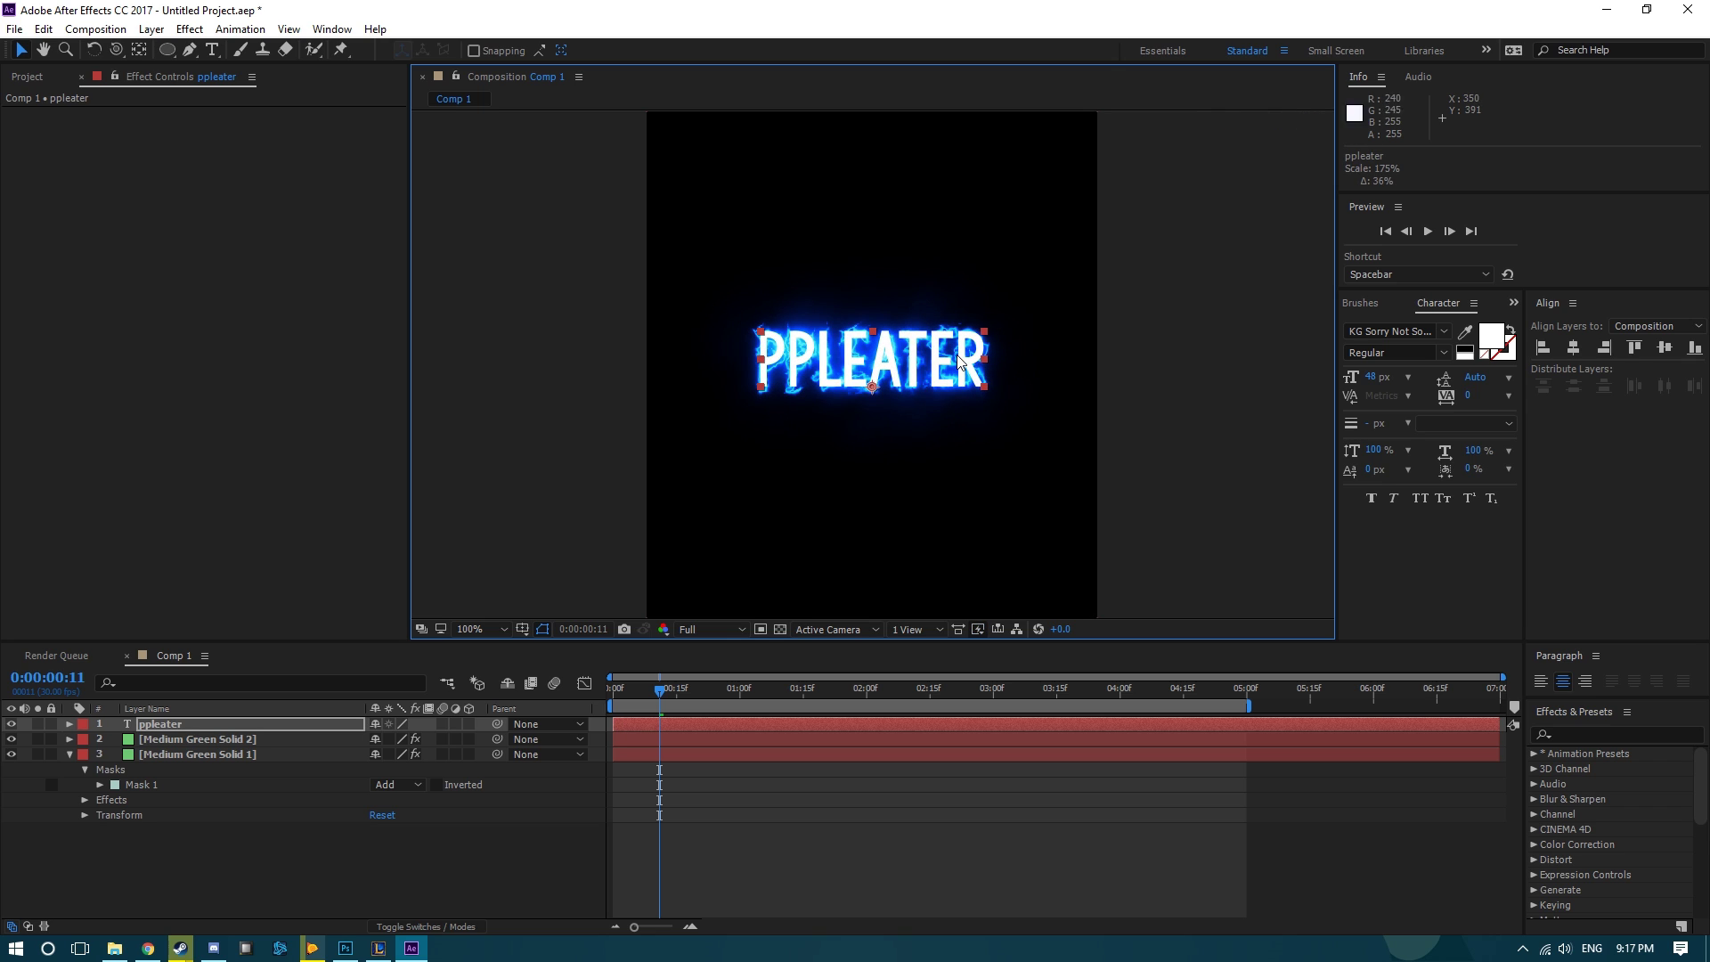
{"action": "left_click", "coordinate": [1444, 331]}
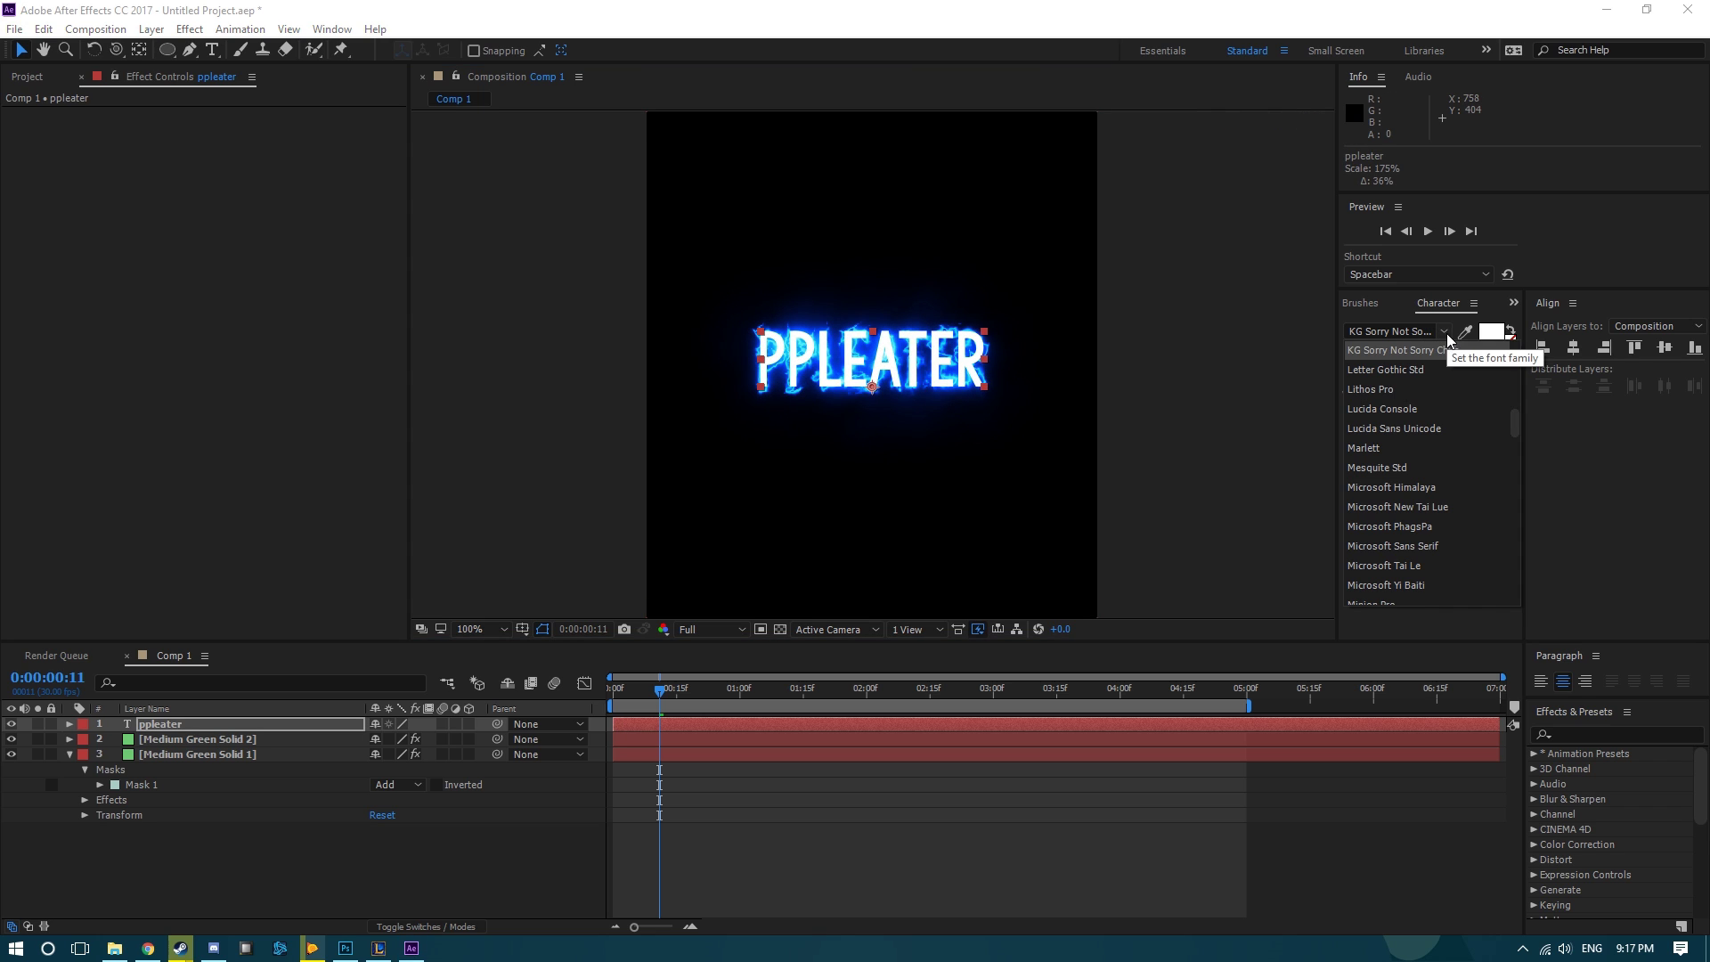
{"action": "left_click", "coordinate": [1434, 423]}
{"action": "left_click", "coordinate": [1442, 331]}
{"action": "left_click", "coordinate": [1380, 486]}
{"action": "left_click", "coordinate": [1434, 338]}
{"action": "scroll", "coordinate": [1407, 498], "scroll_direction": "down", "scroll_amount": 3}
{"action": "left_click", "coordinate": [1372, 545]}
Apply the KG Sorry Not Sorry Chub font, then hide and reselect the ppleater layer.
{"action": "left_click", "coordinate": [1443, 331]}
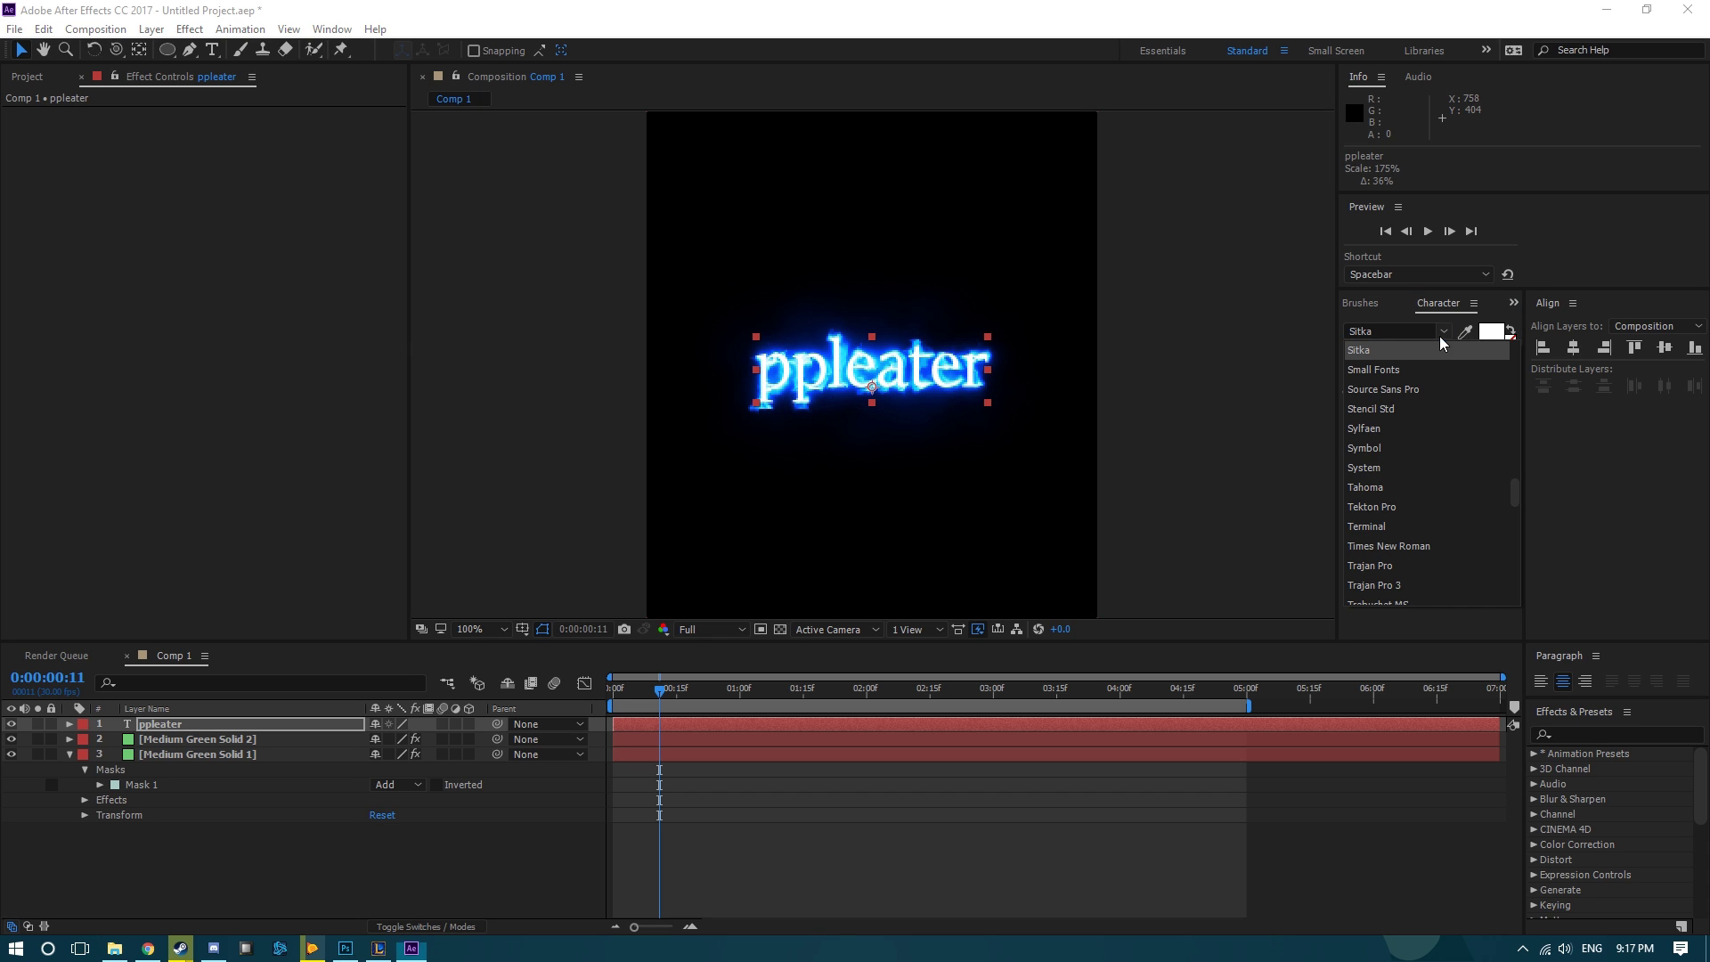
{"action": "scroll", "coordinate": [1418, 450], "scroll_direction": "up", "scroll_amount": 5}
{"action": "scroll", "coordinate": [1418, 446], "scroll_direction": "up", "scroll_amount": 4}
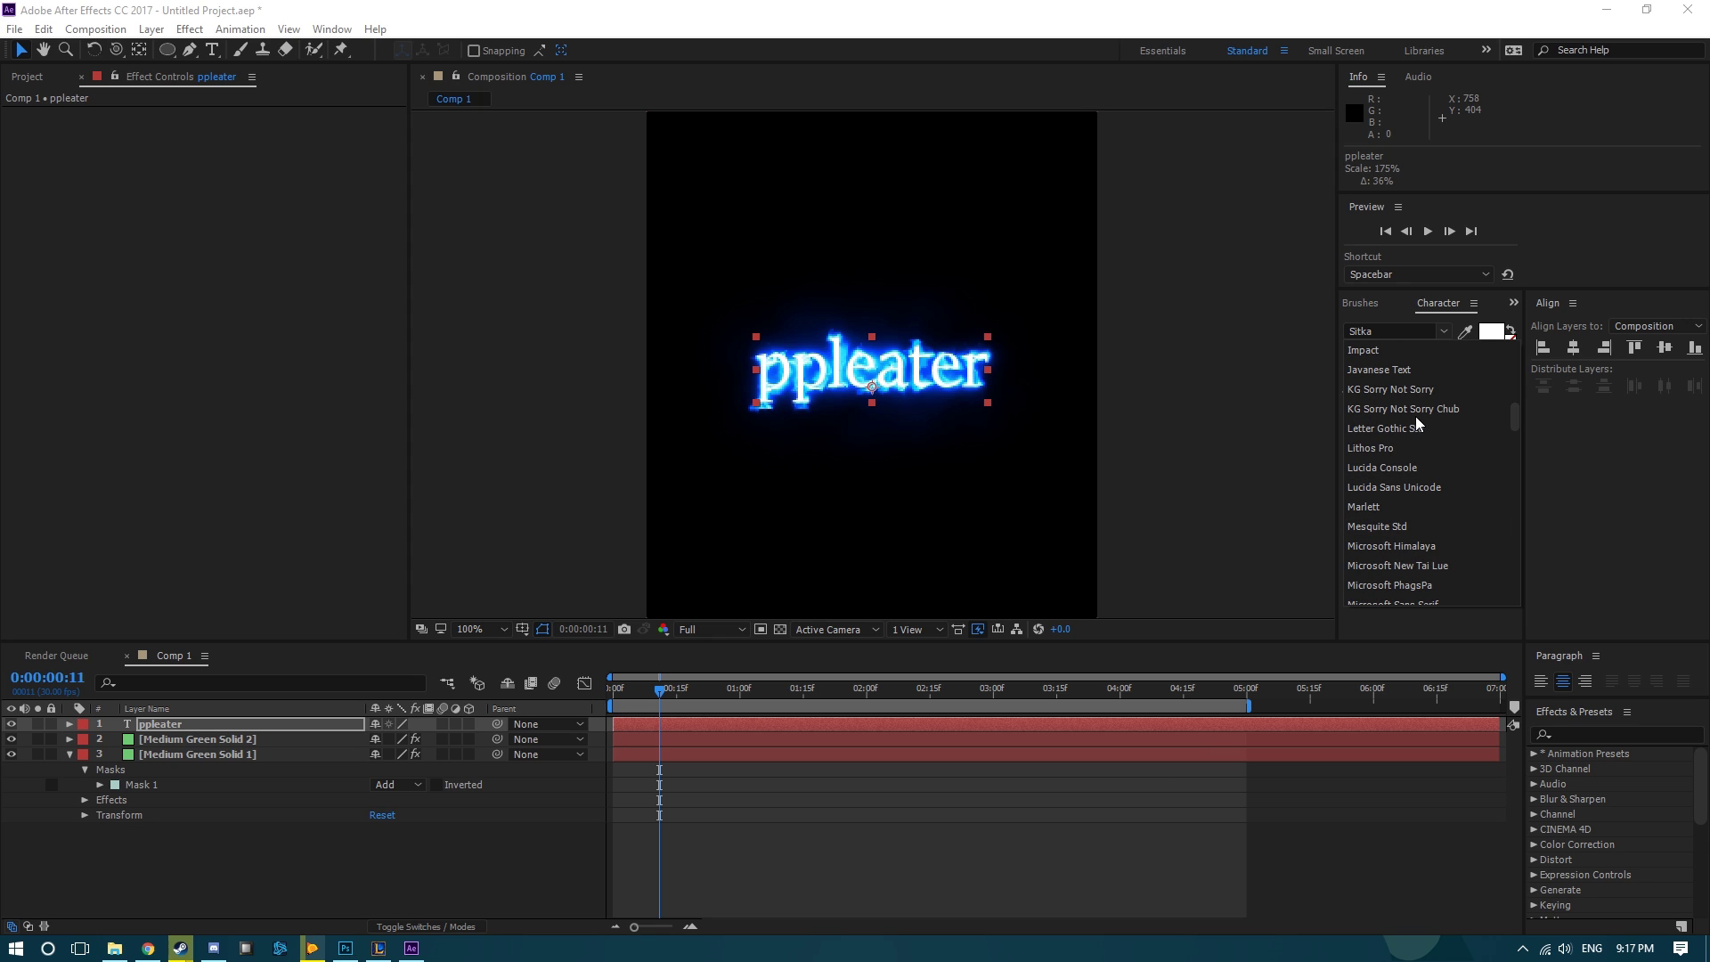
{"action": "left_click", "coordinate": [1416, 410]}
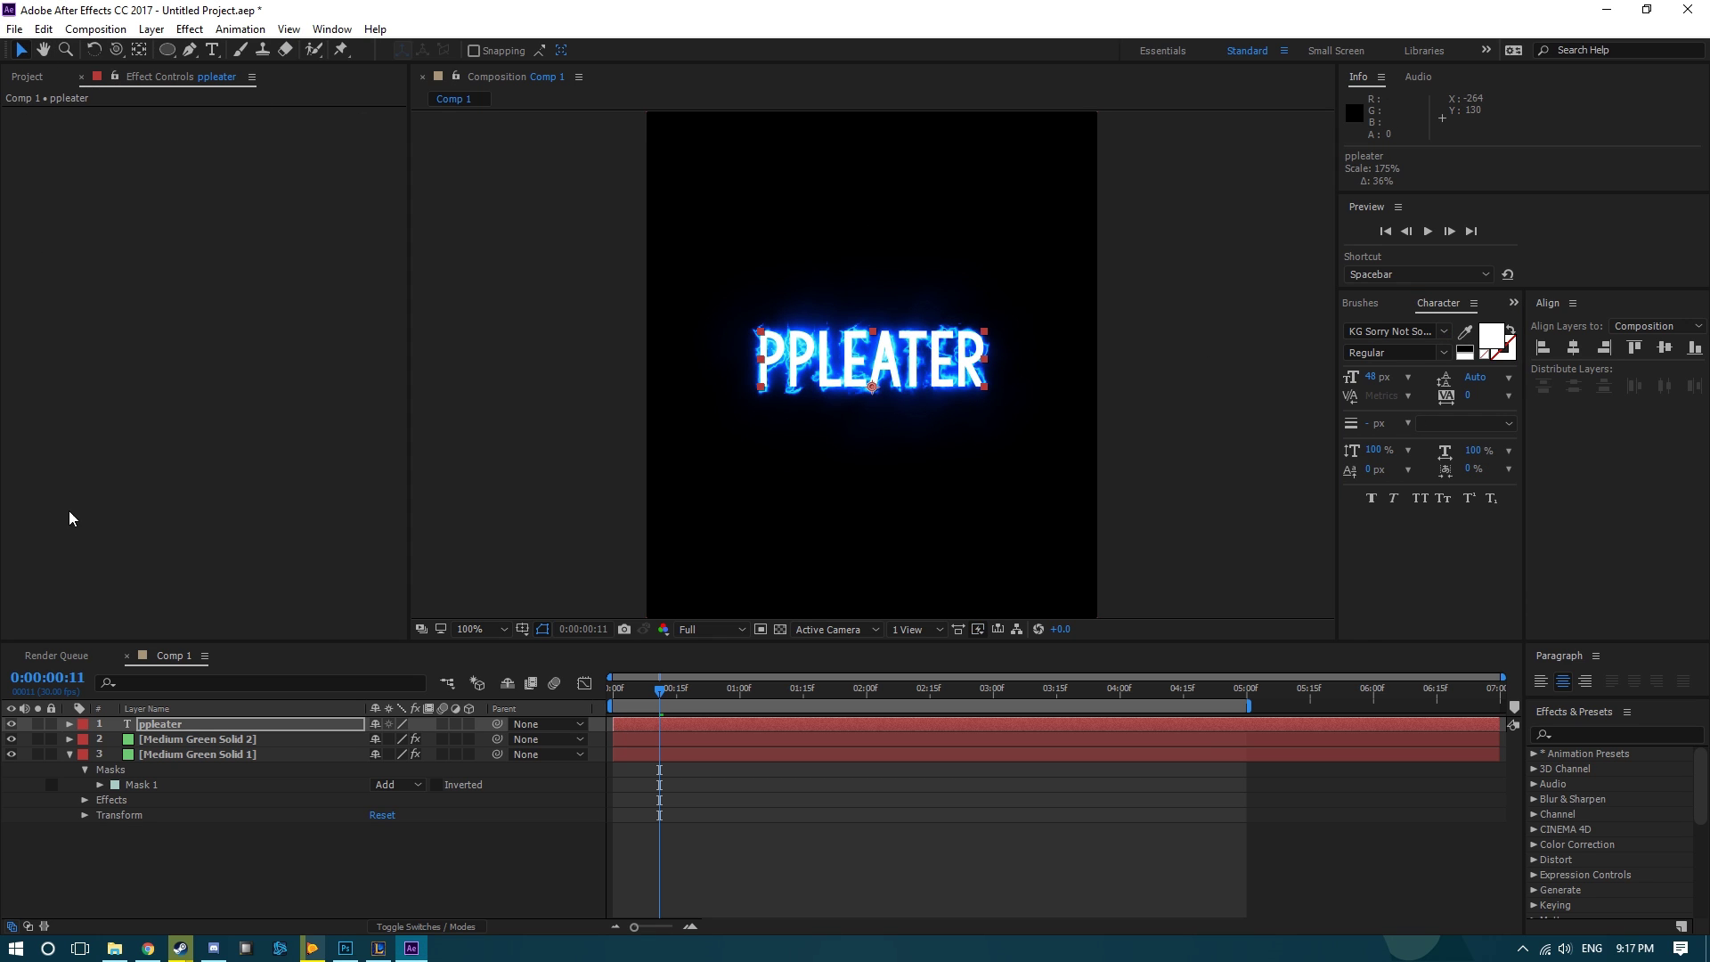
{"action": "left_click", "coordinate": [107, 724]}
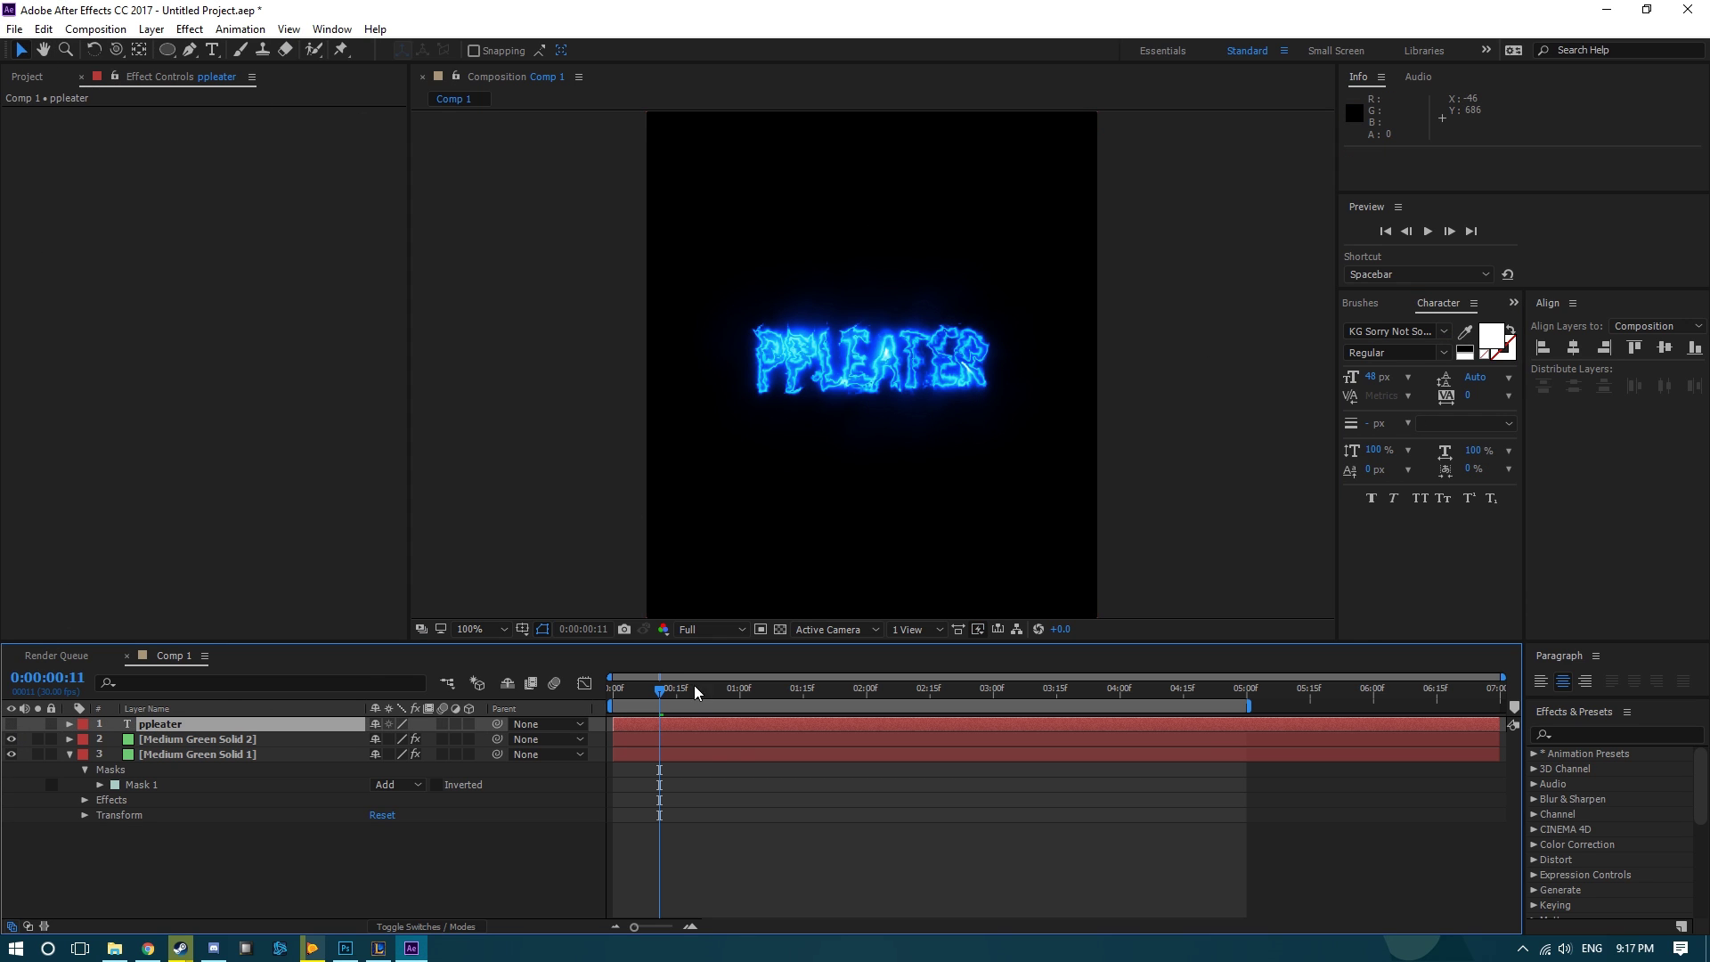
{"action": "left_click", "coordinate": [802, 508]}
{"action": "left_click", "coordinate": [766, 723]}
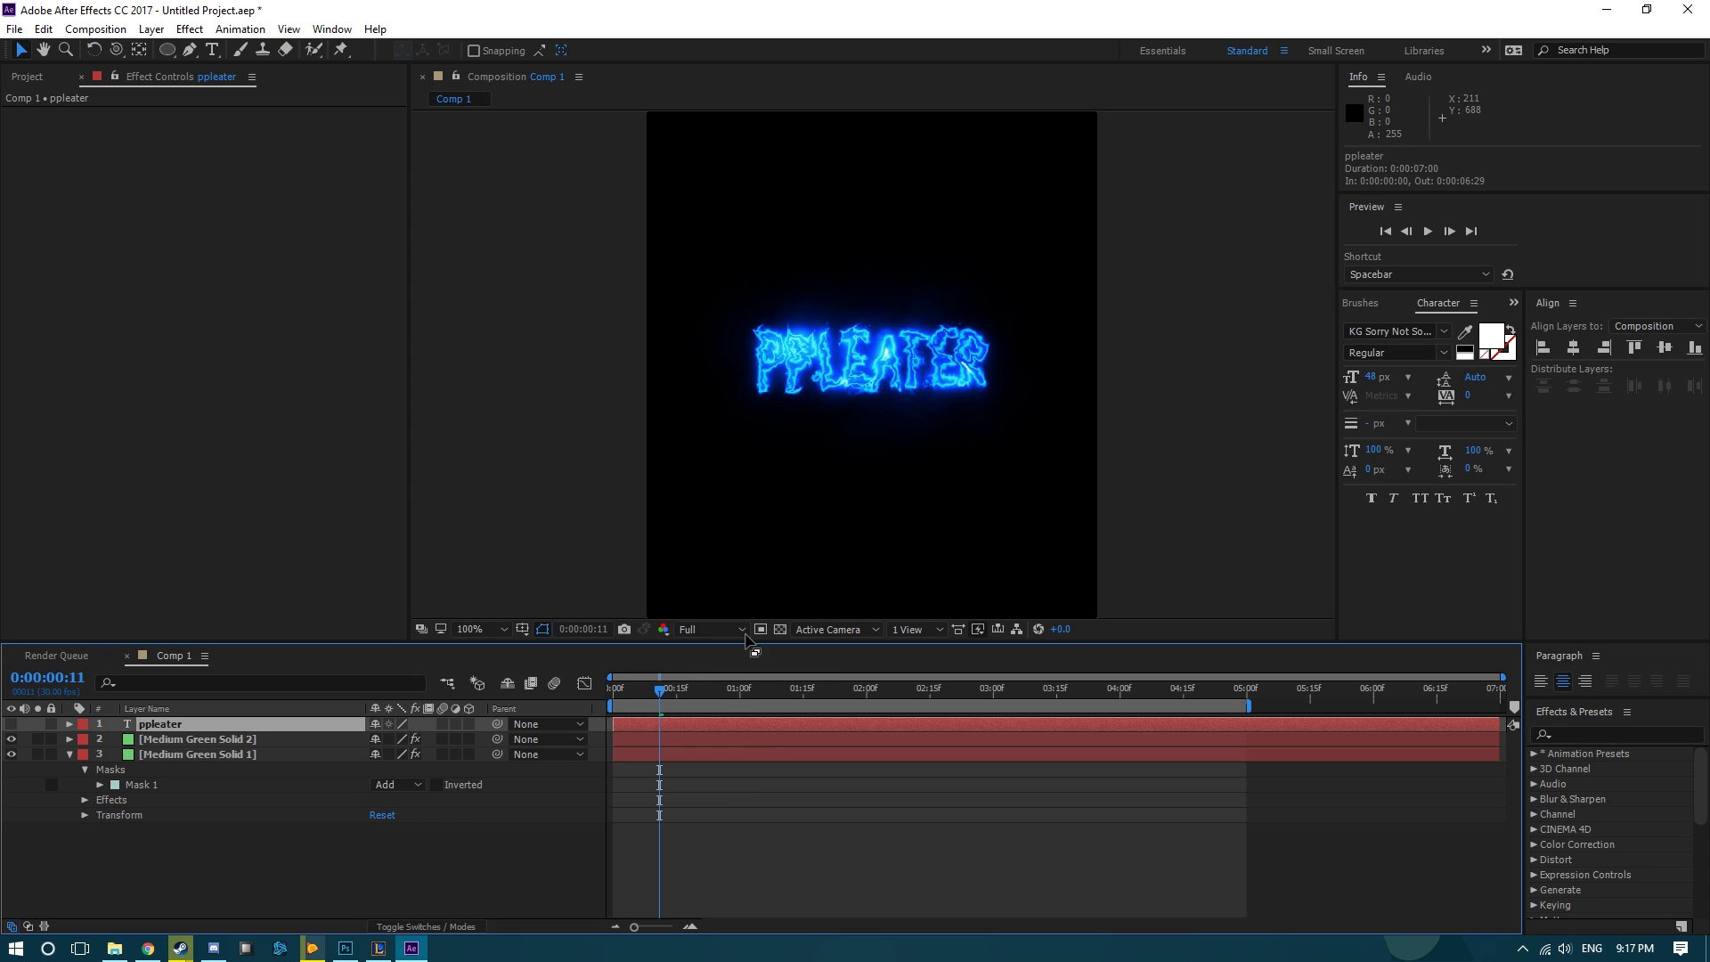
{"action": "key", "text": "ctrl+t"}
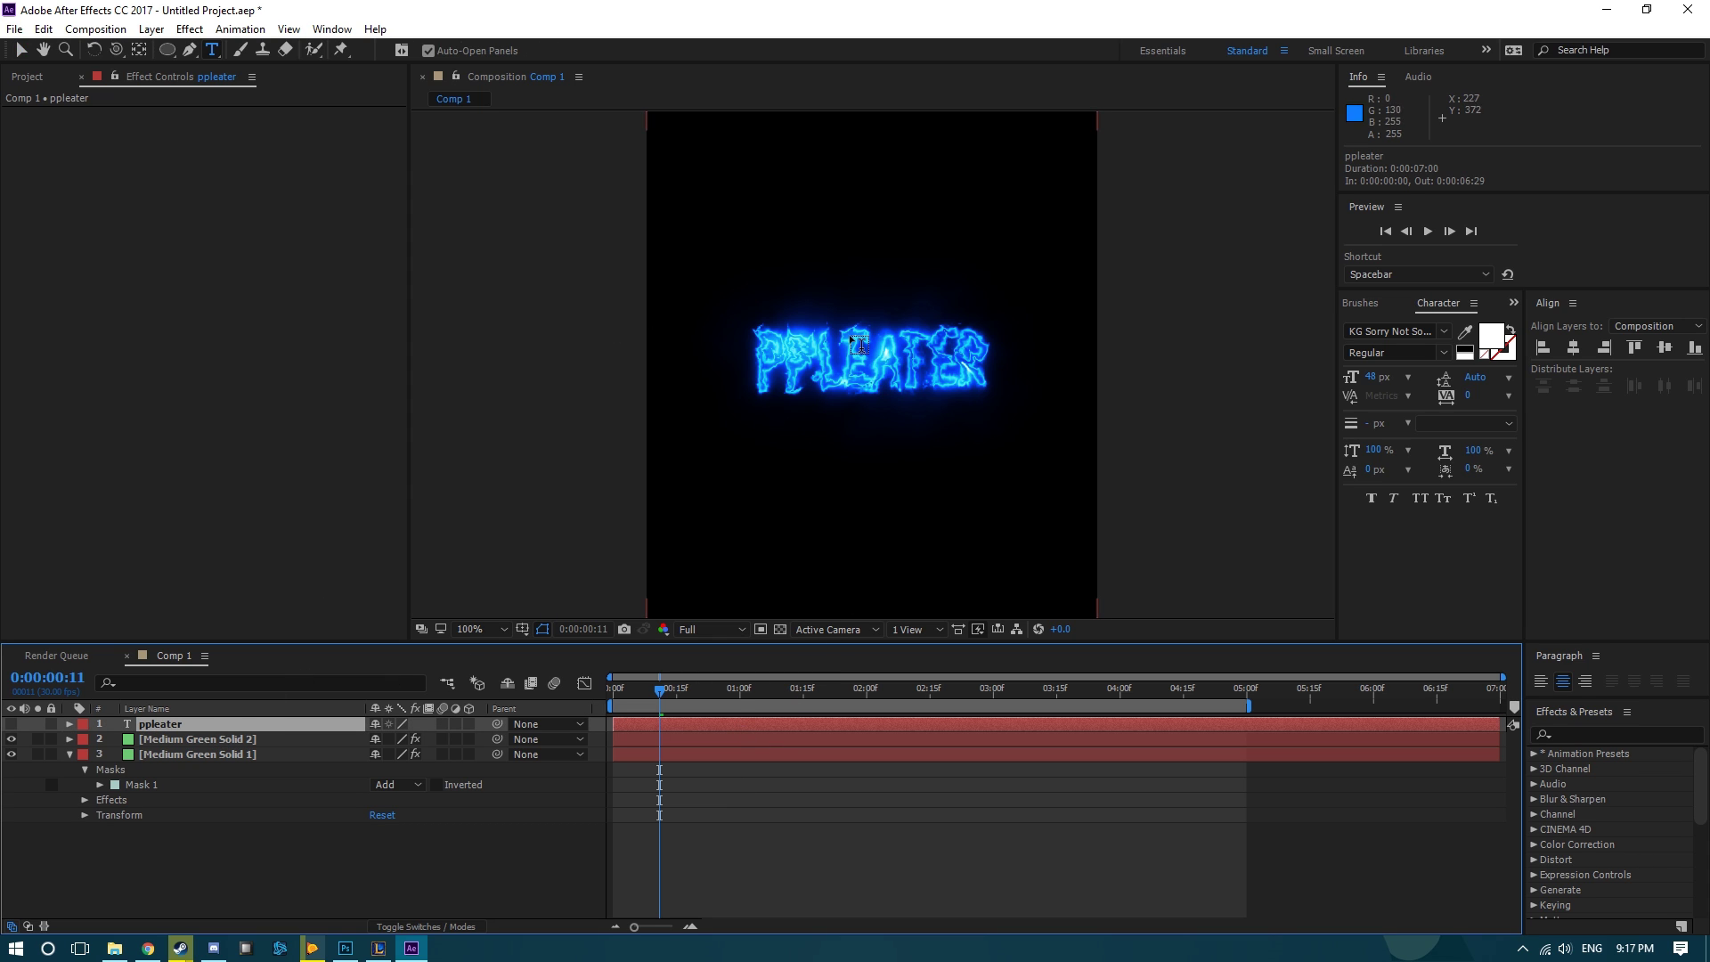
Scale the Medium Green Solid 1 ring layer up to 127%.
{"action": "left_click", "coordinate": [24, 54]}
{"action": "left_click", "coordinate": [147, 752]}
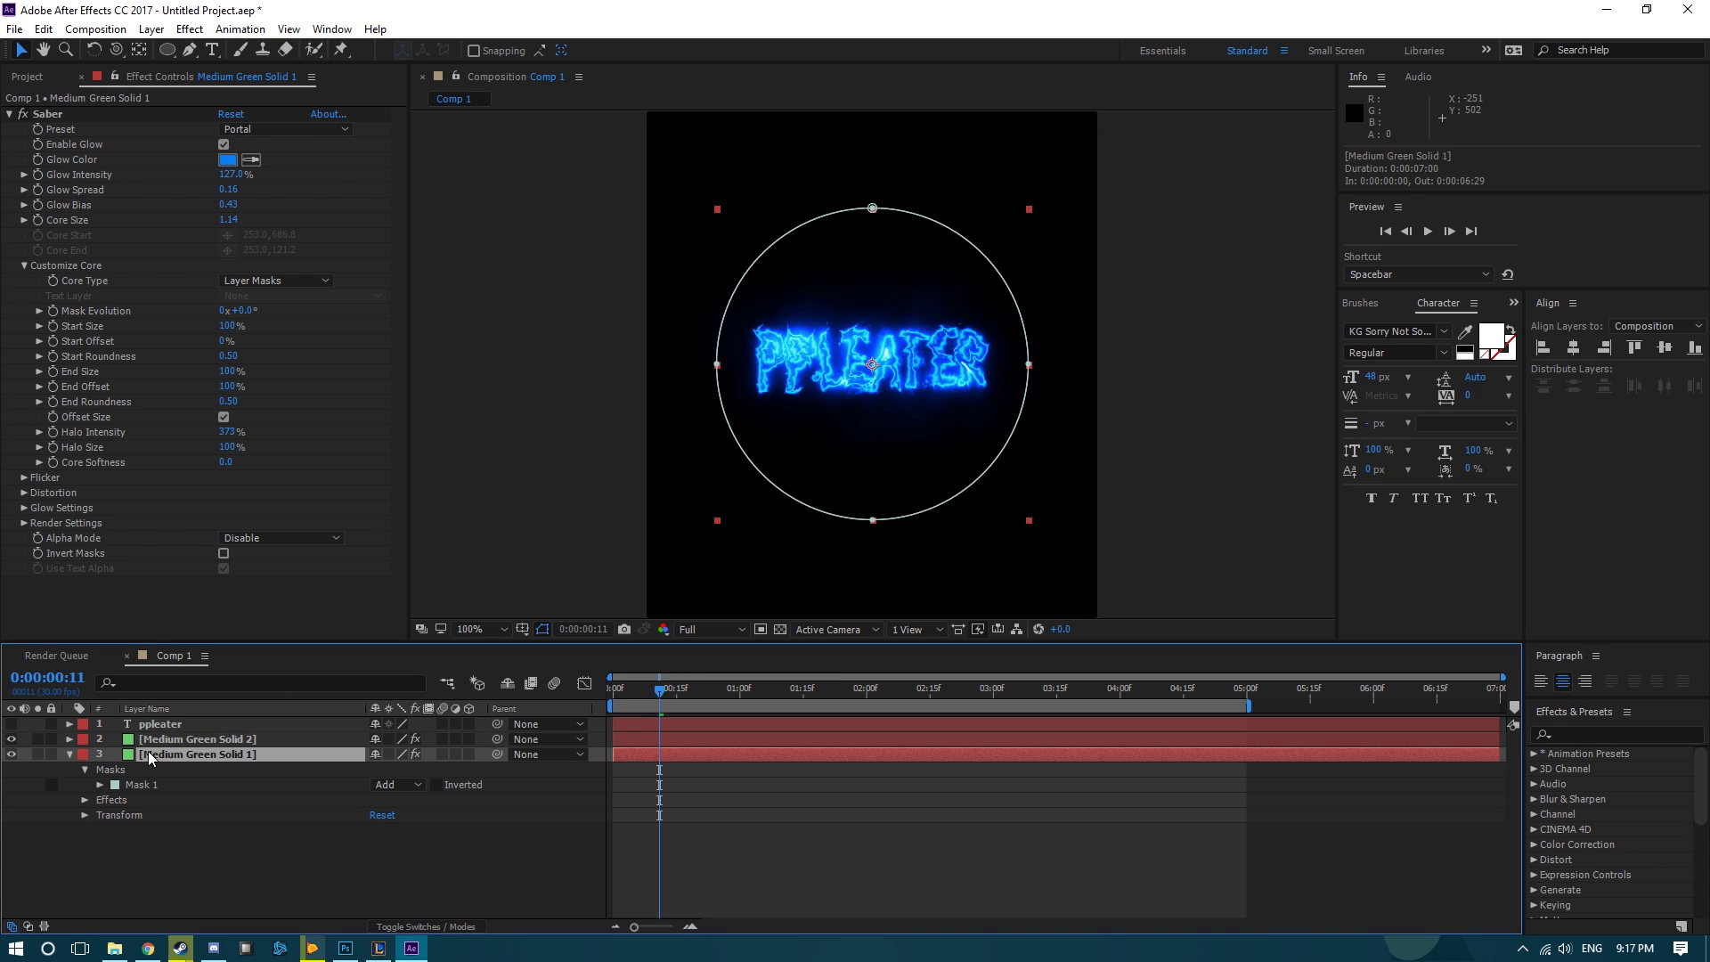
{"action": "left_click", "coordinate": [154, 739]}
{"action": "left_click", "coordinate": [153, 755]}
{"action": "left_click_drag", "start_coordinate": [1028, 211], "coordinate": [1101, 177]}
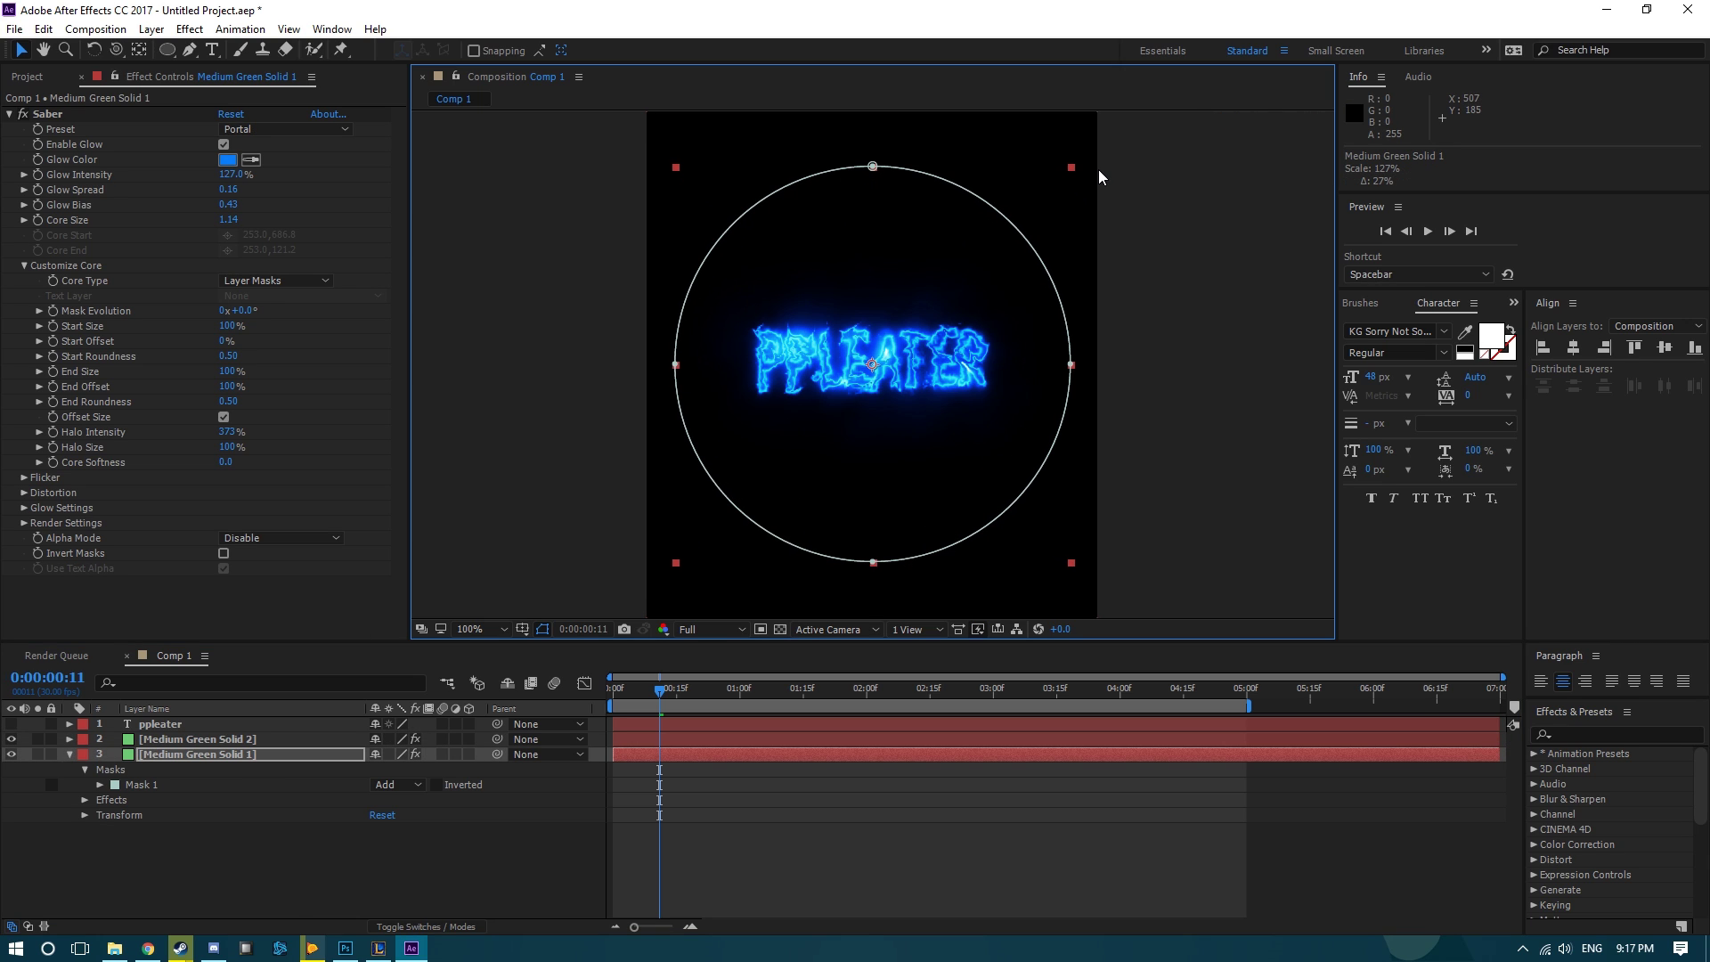
{"action": "left_click", "coordinate": [10, 754]}
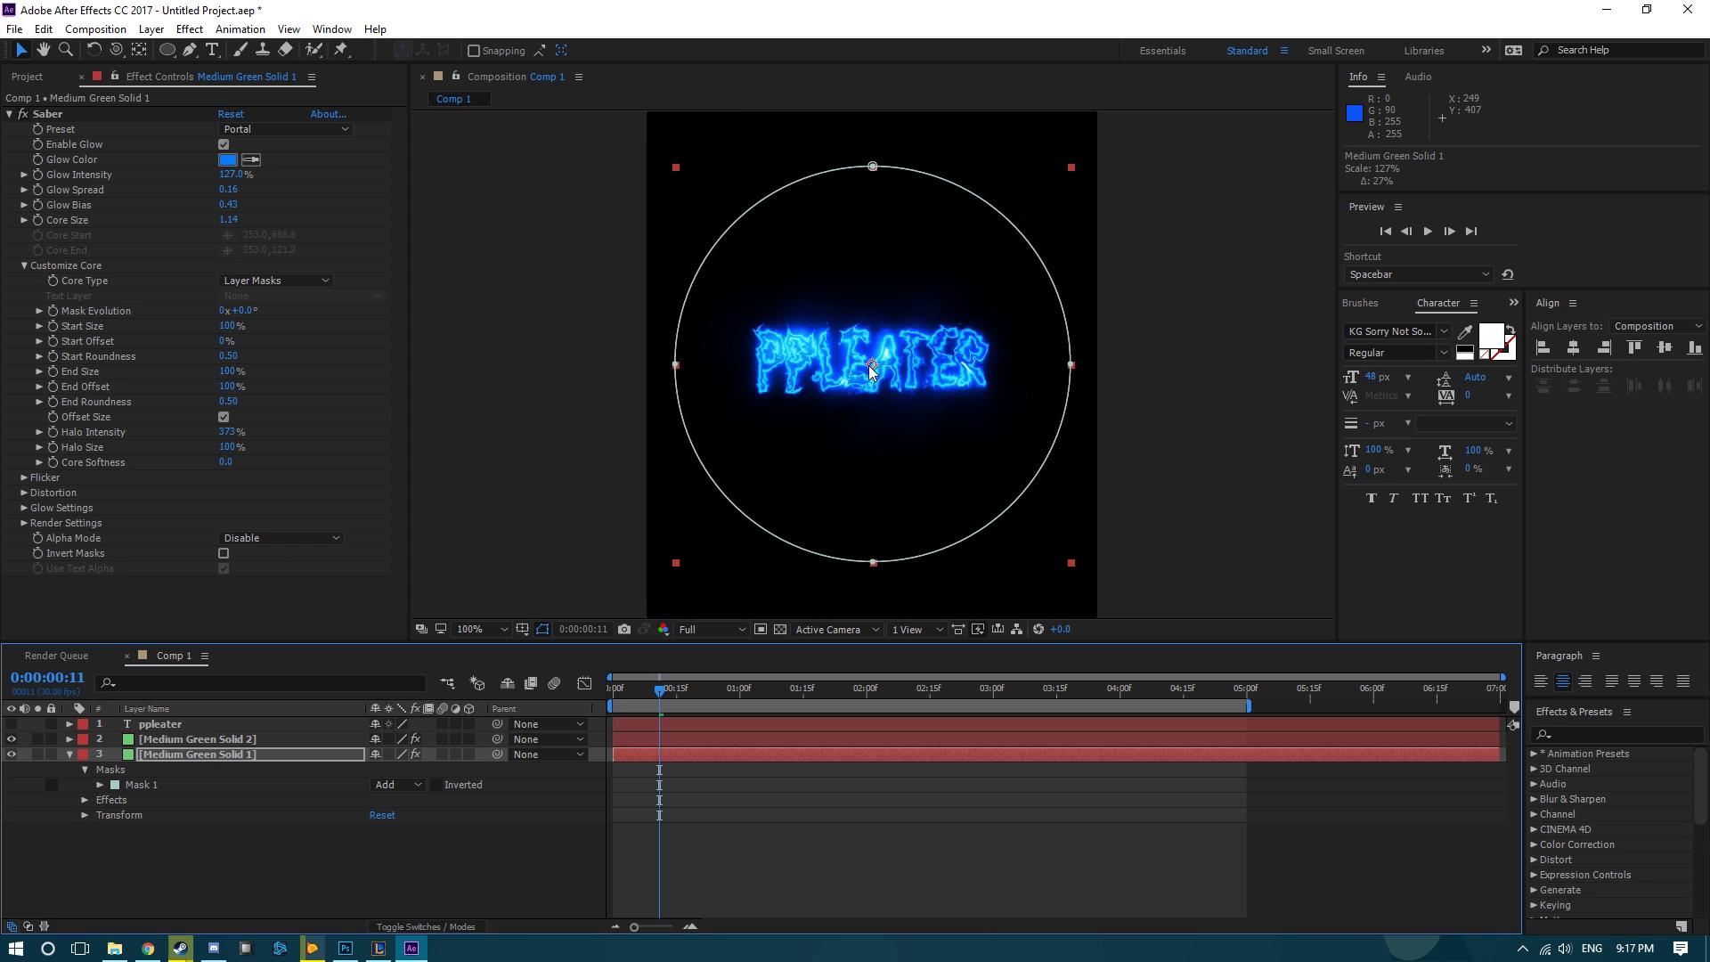
Show PPLEATER, scale it to about 277%, then hide the text layer again.
{"action": "left_click", "coordinate": [214, 725]}
{"action": "left_click", "coordinate": [11, 724]}
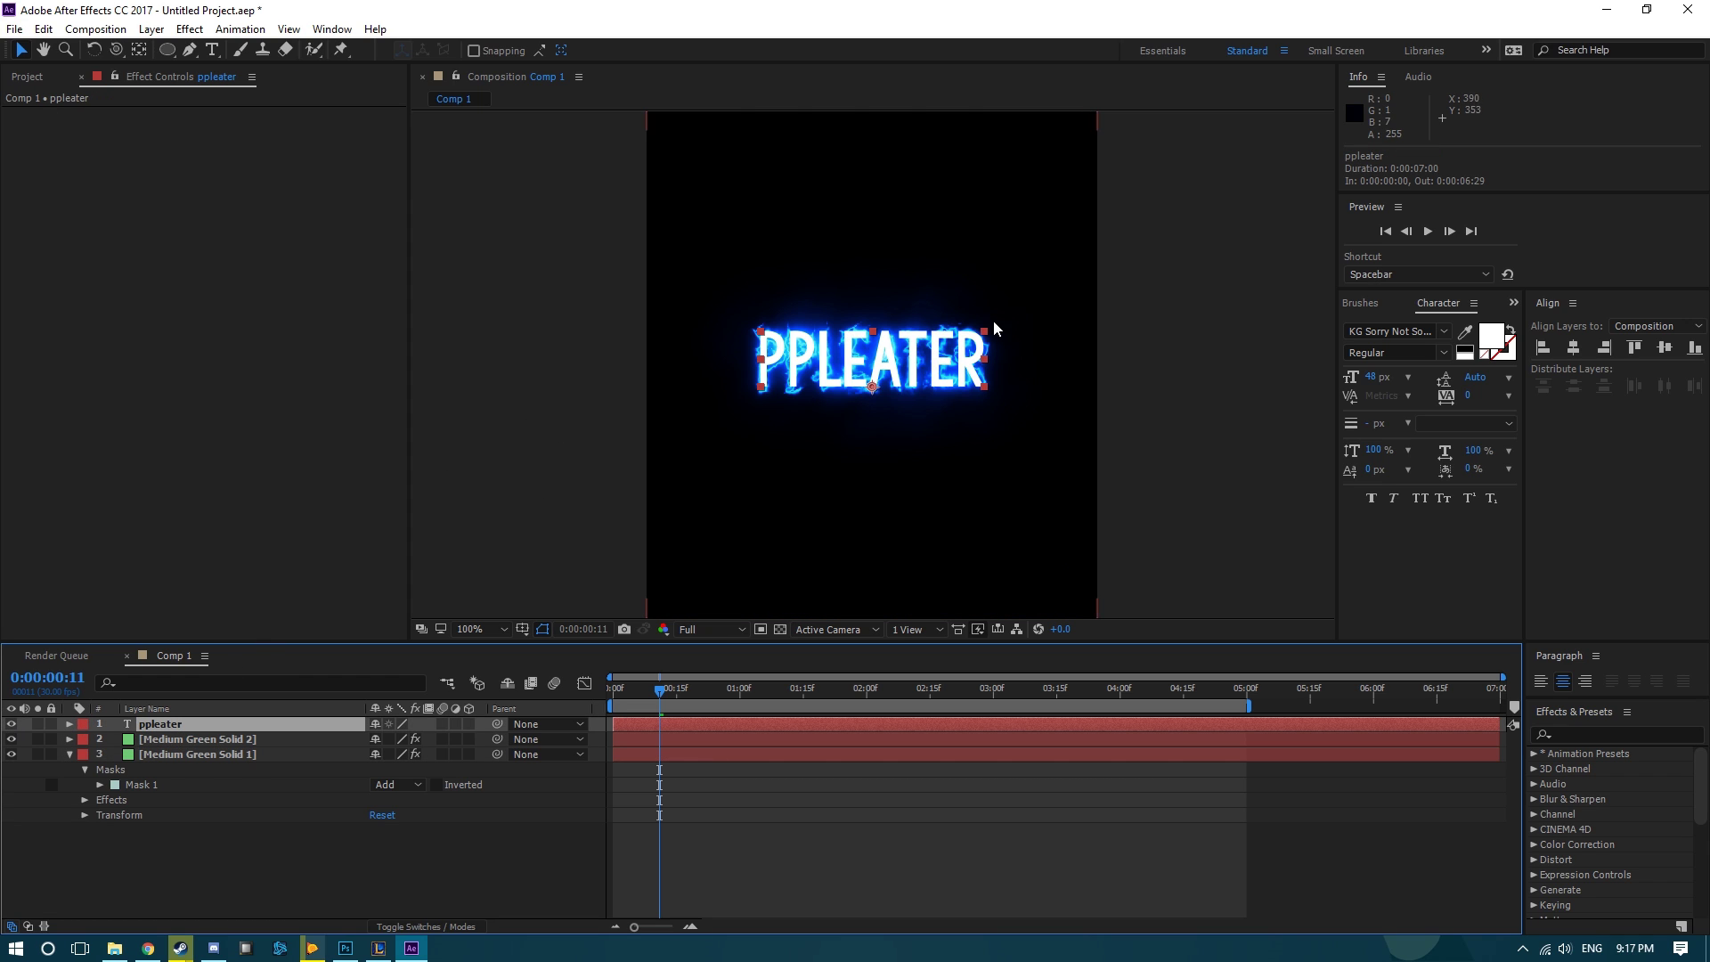
{"action": "left_click_drag", "start_coordinate": [986, 336], "coordinate": [1073, 285]}
{"action": "left_click_drag", "start_coordinate": [1077, 289], "coordinate": [1051, 298]}
{"action": "left_click", "coordinate": [1574, 360]}
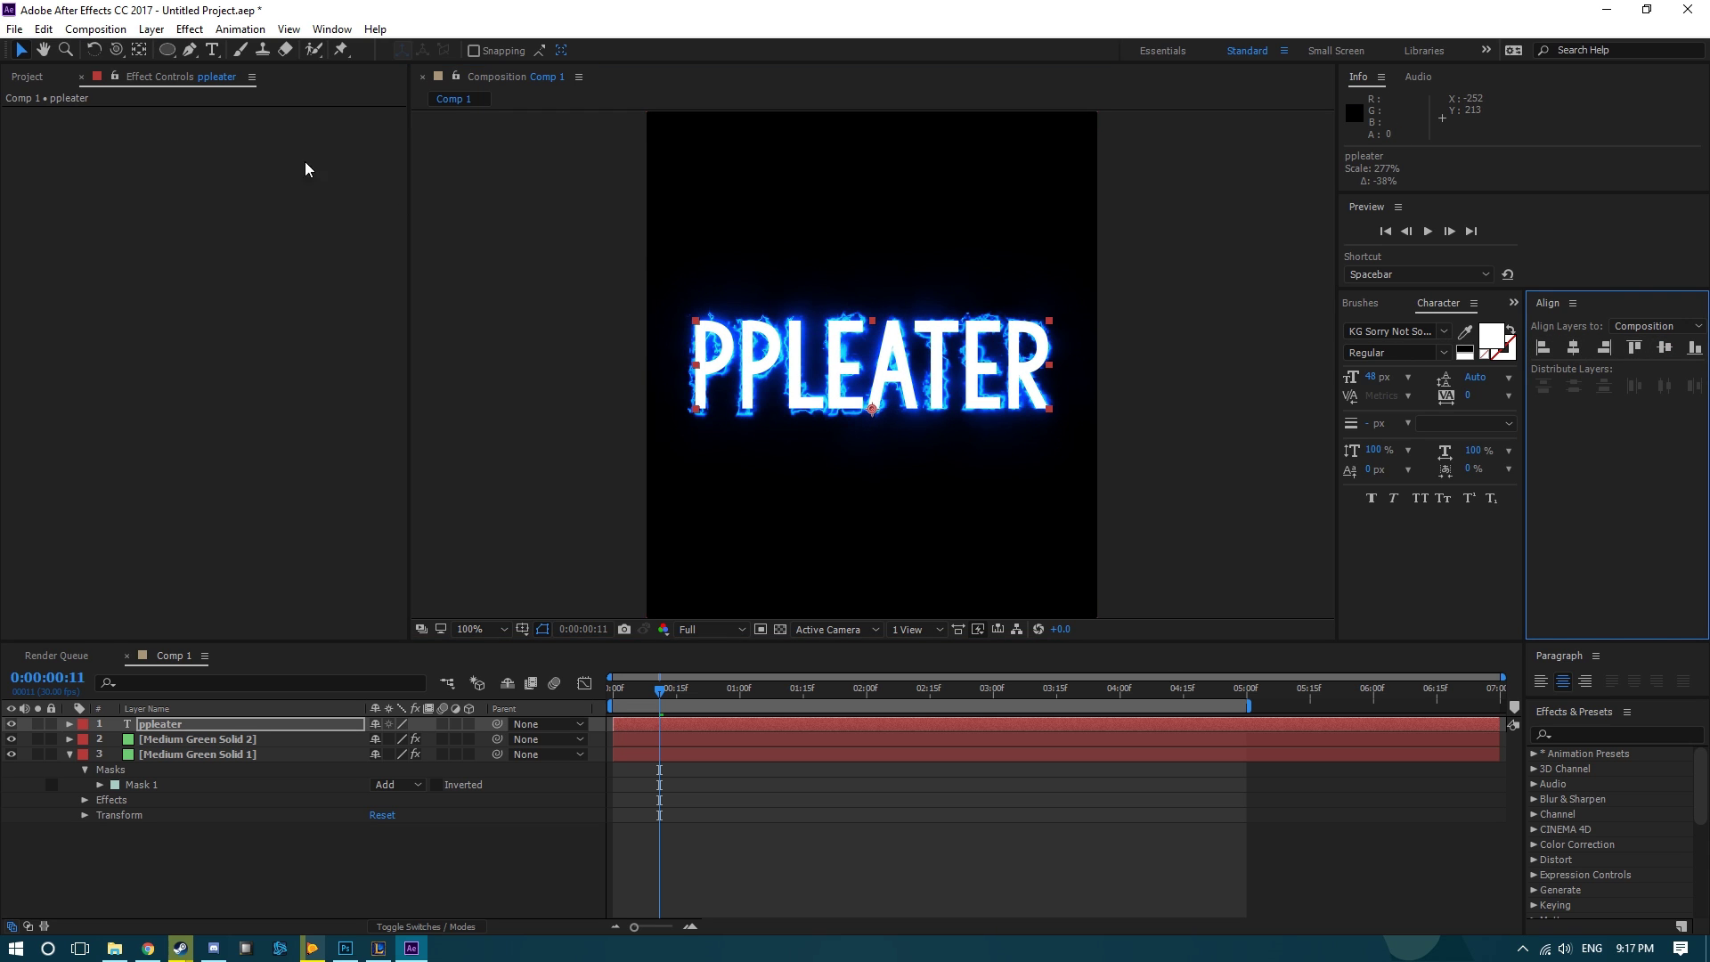
{"action": "left_click", "coordinate": [183, 740]}
{"action": "left_click", "coordinate": [10, 723]}
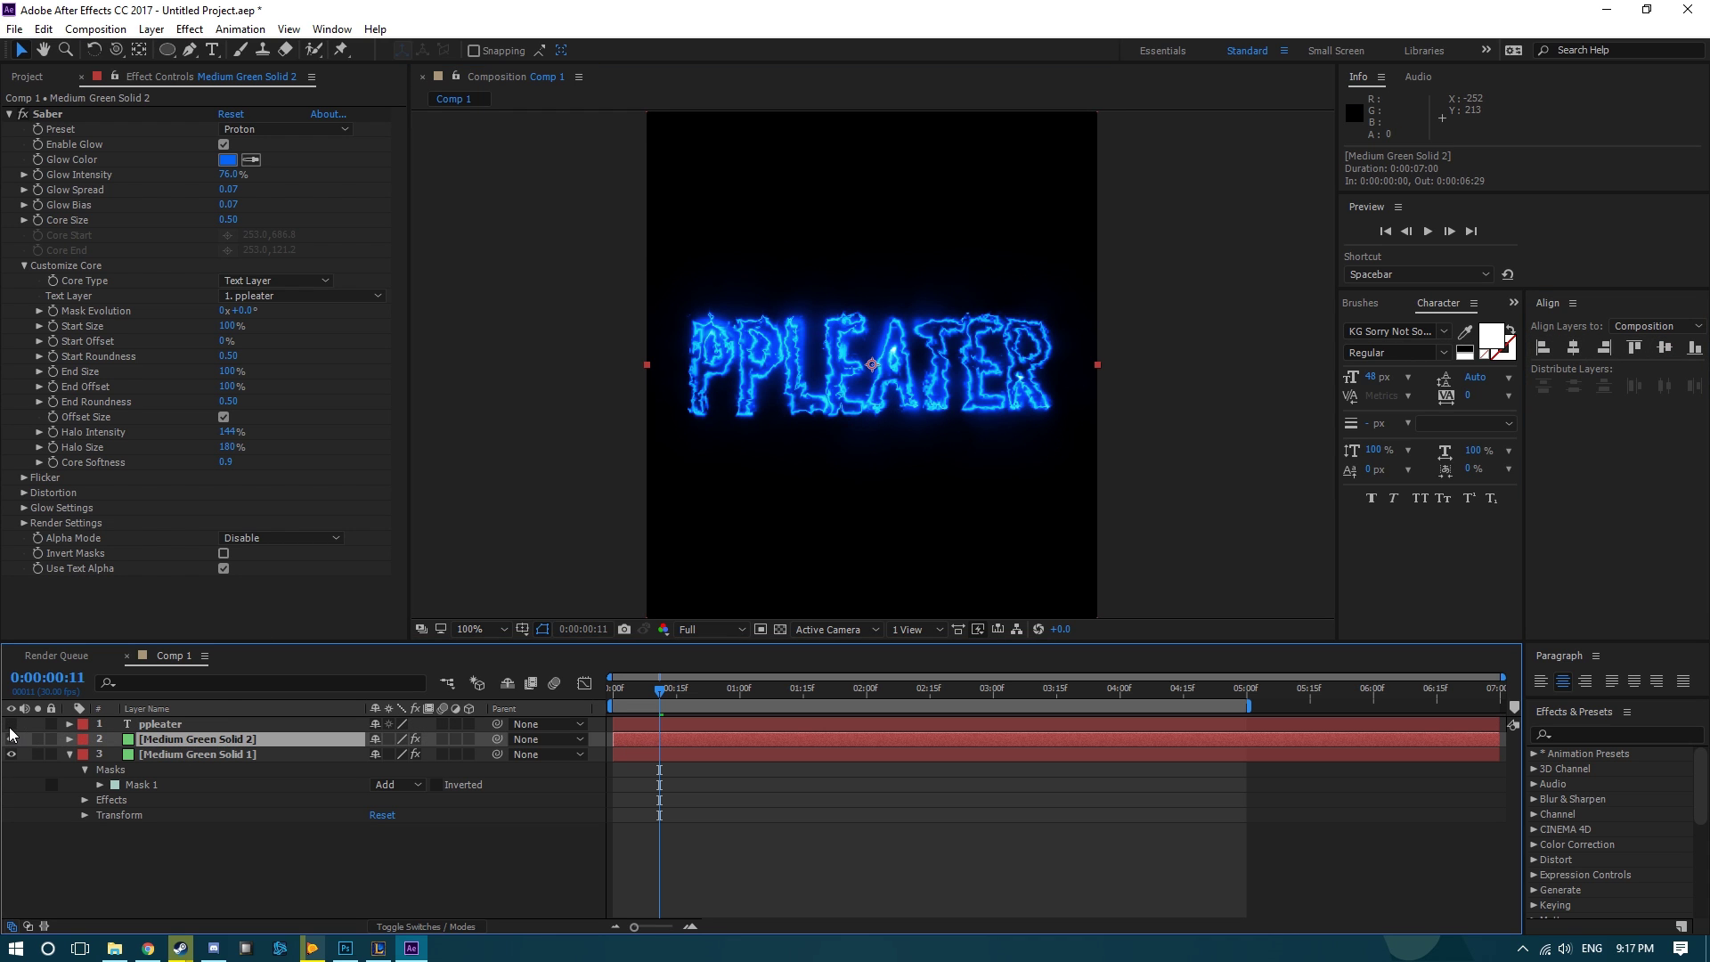
Try the Energize, Core and Arc Reactor Saber presets, then settle on Haze for a cyan glow.
{"action": "left_click", "coordinate": [267, 130]}
{"action": "left_click", "coordinate": [283, 158]}
{"action": "left_click", "coordinate": [285, 130]}
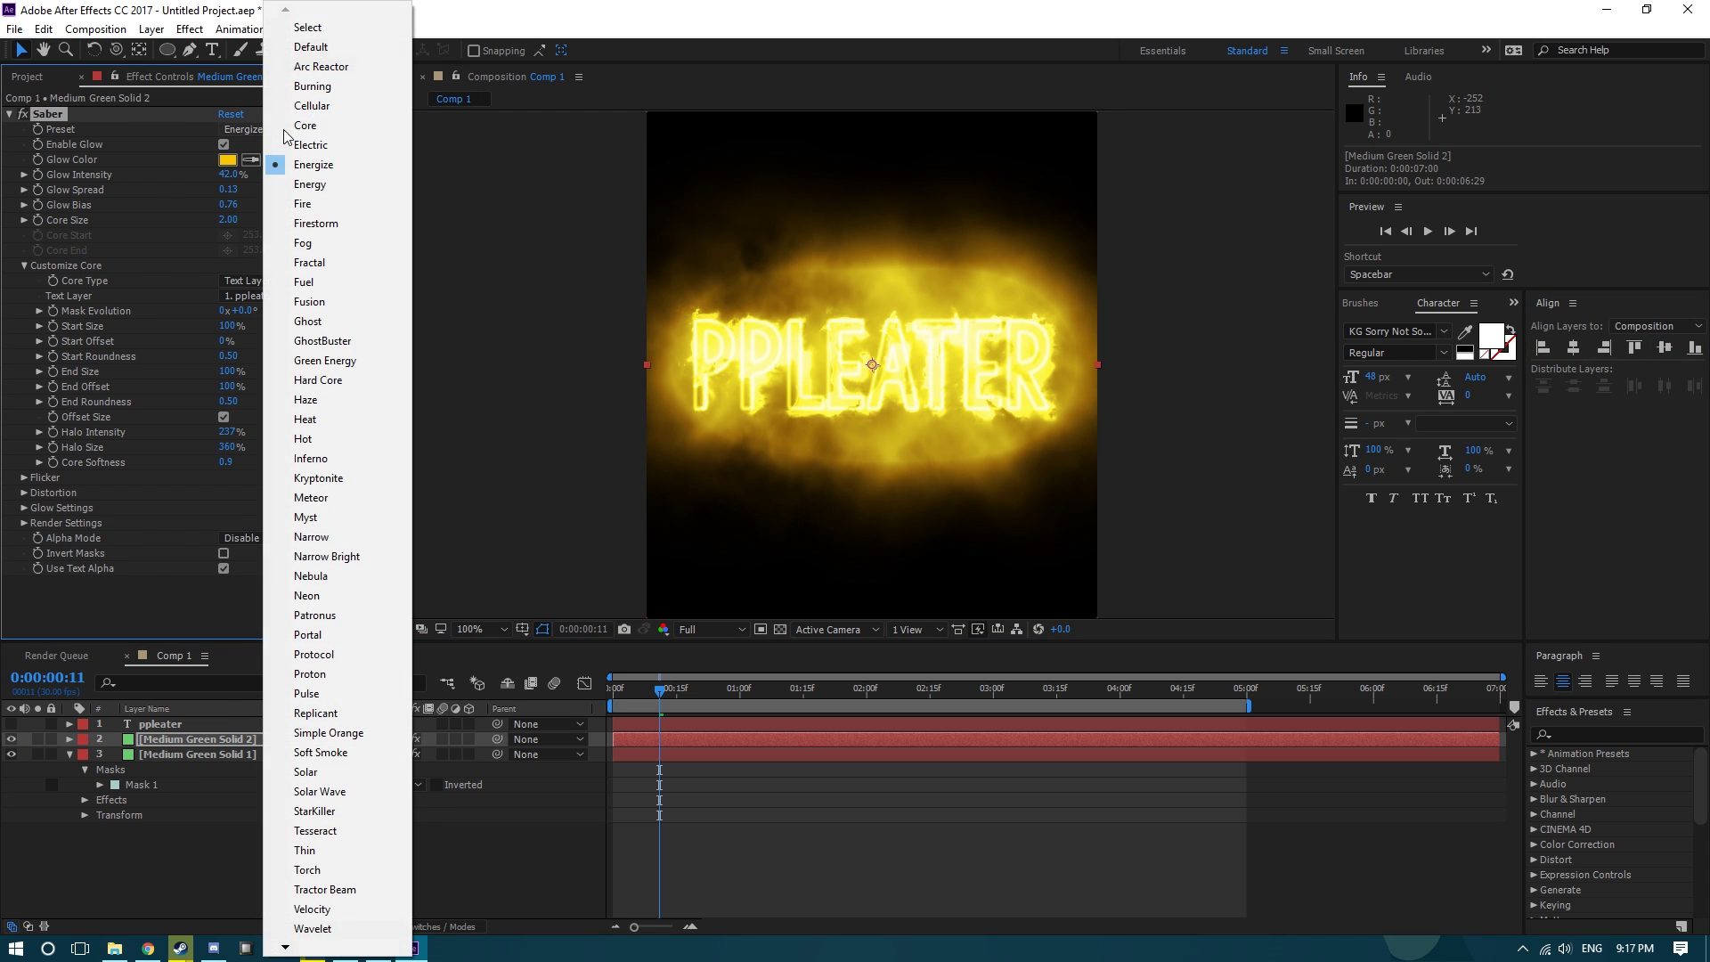
{"action": "left_click", "coordinate": [327, 125]}
{"action": "left_click", "coordinate": [285, 127]}
{"action": "left_click", "coordinate": [296, 123]}
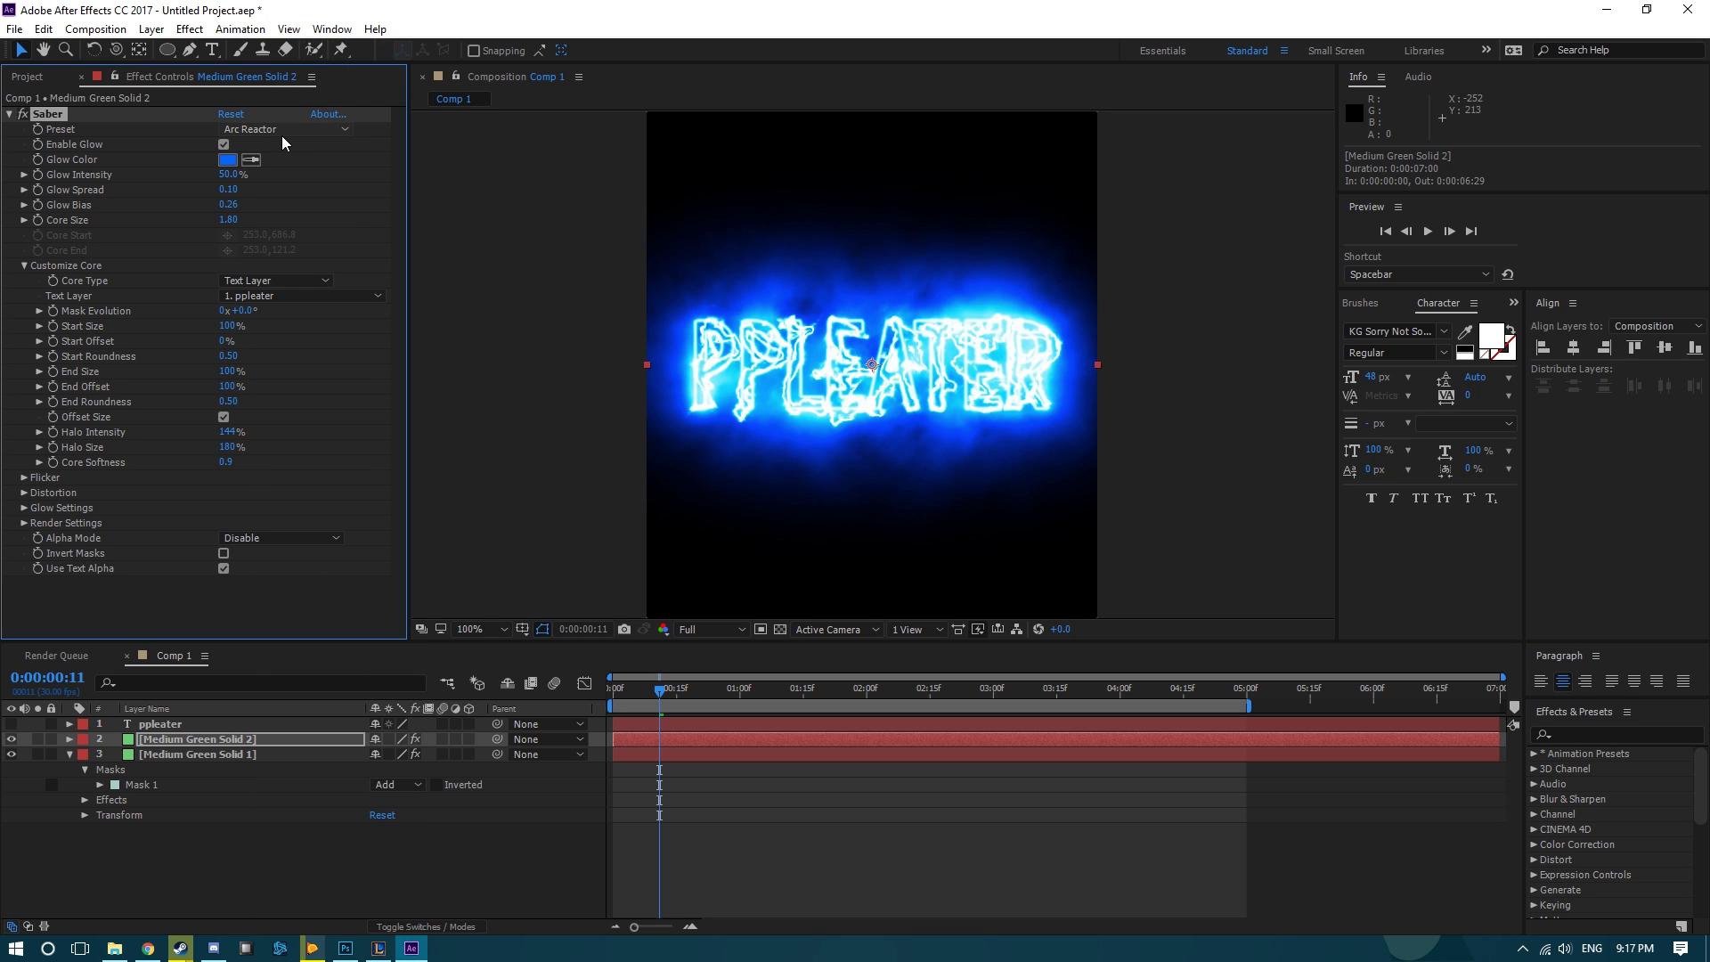
{"action": "left_click", "coordinate": [282, 131]}
{"action": "left_click", "coordinate": [326, 403]}
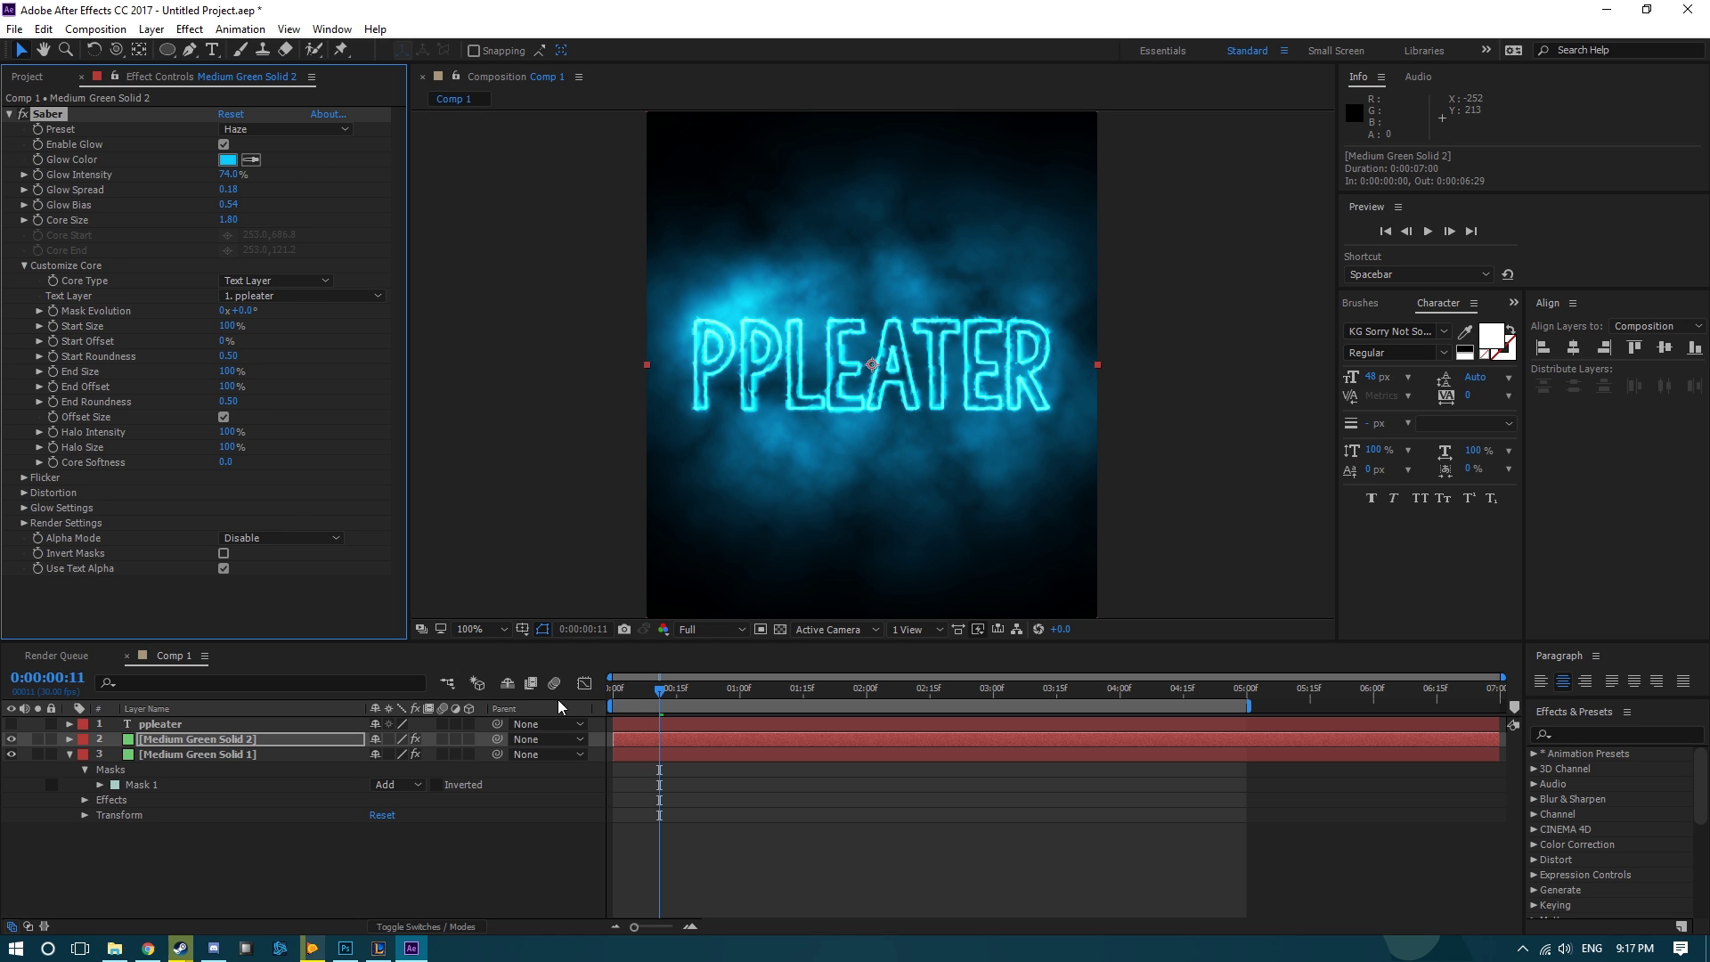
Preview the Haze glow animation, then expand the Saber Render Settings parameters.
{"action": "left_click", "coordinate": [655, 696]}
{"action": "key", "text": "space"}
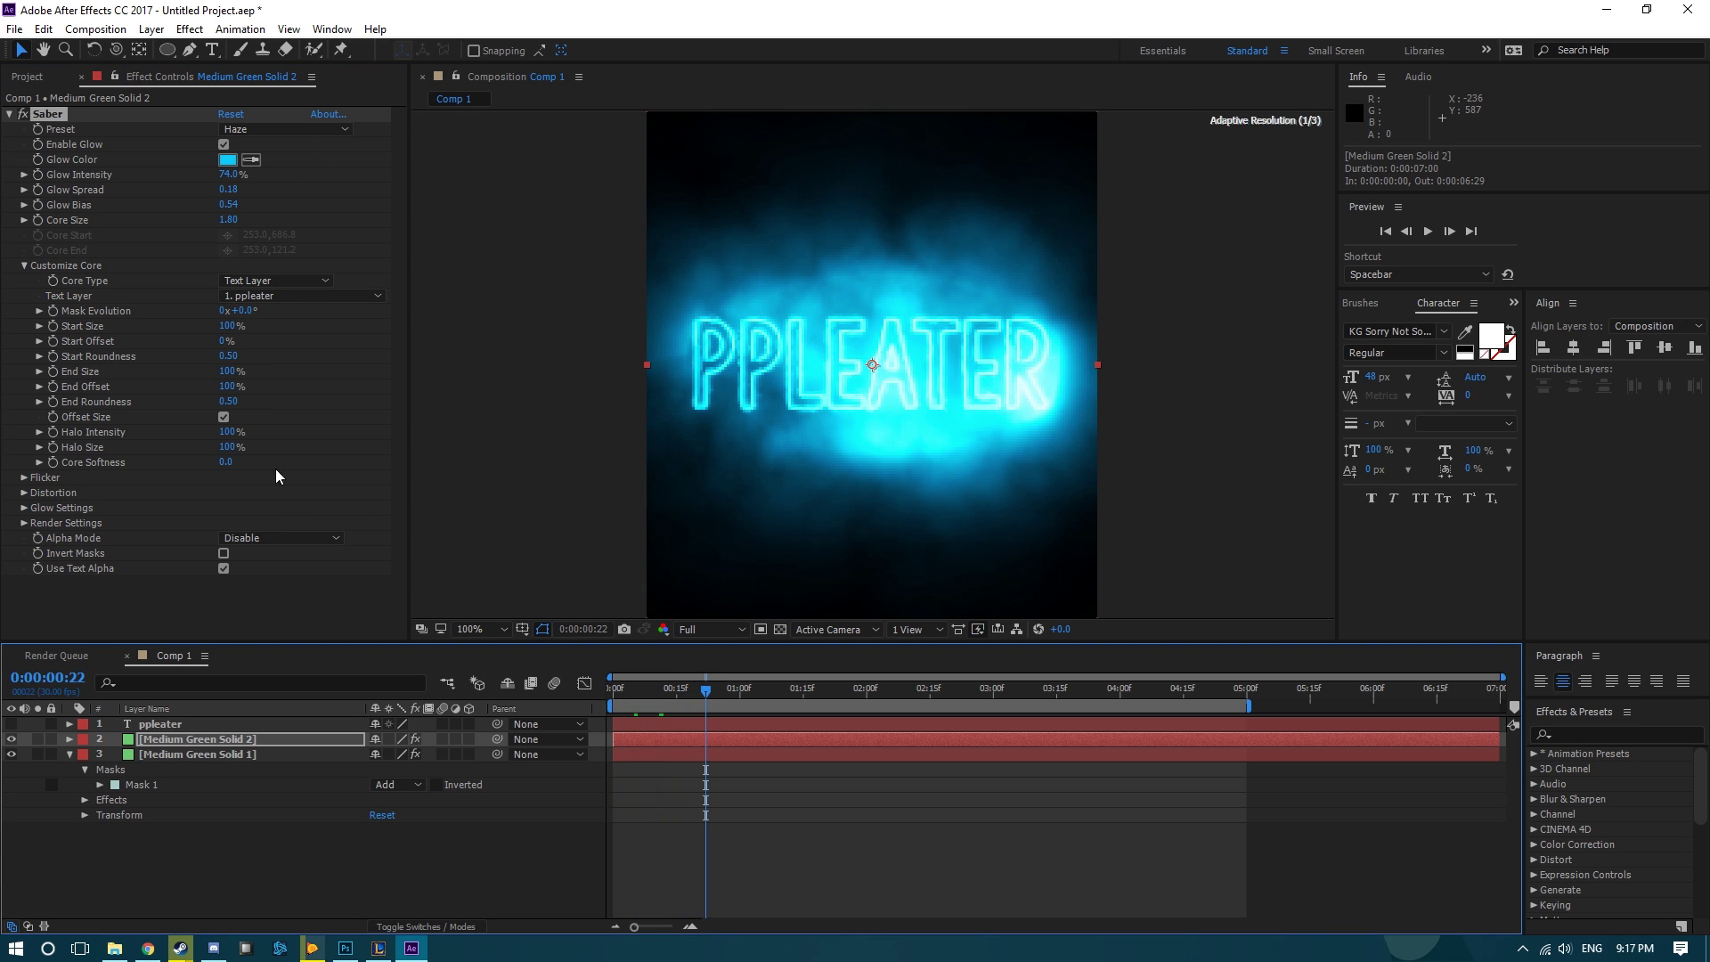
{"action": "left_click", "coordinate": [24, 508]}
{"action": "left_click", "coordinate": [25, 463]}
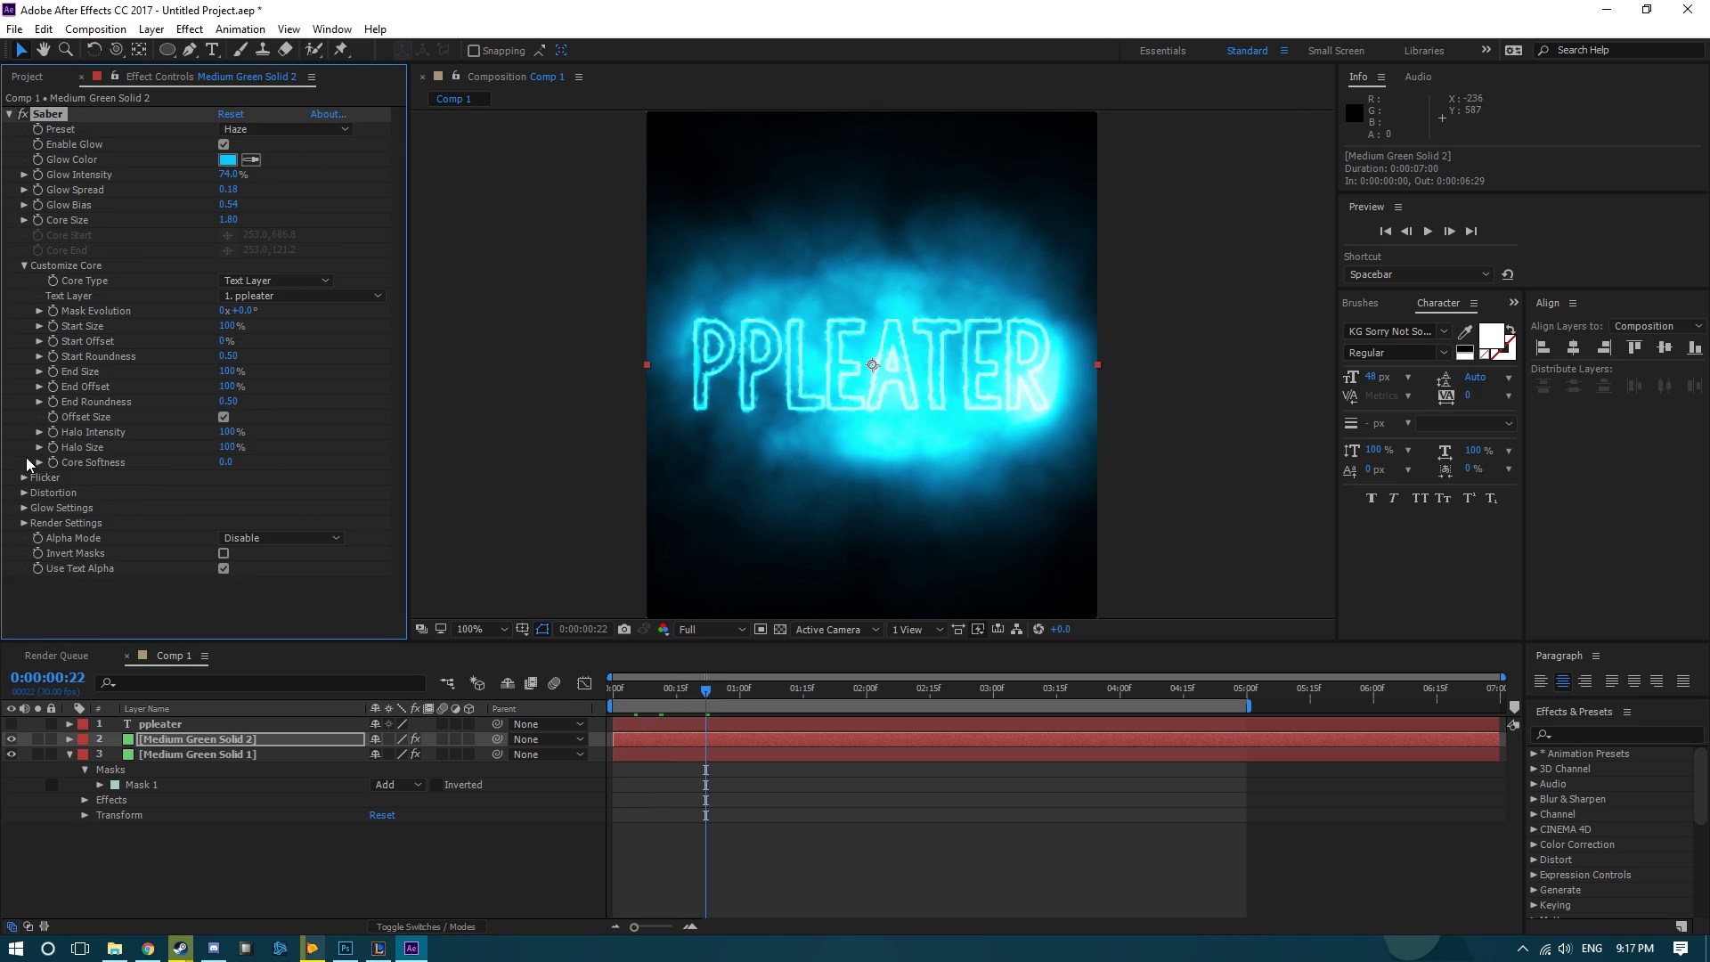
{"action": "left_click", "coordinate": [23, 494]}
{"action": "left_click", "coordinate": [23, 493]}
{"action": "left_click", "coordinate": [24, 522]}
{"action": "scroll", "coordinate": [267, 513], "scroll_direction": "down", "scroll_amount": 2}
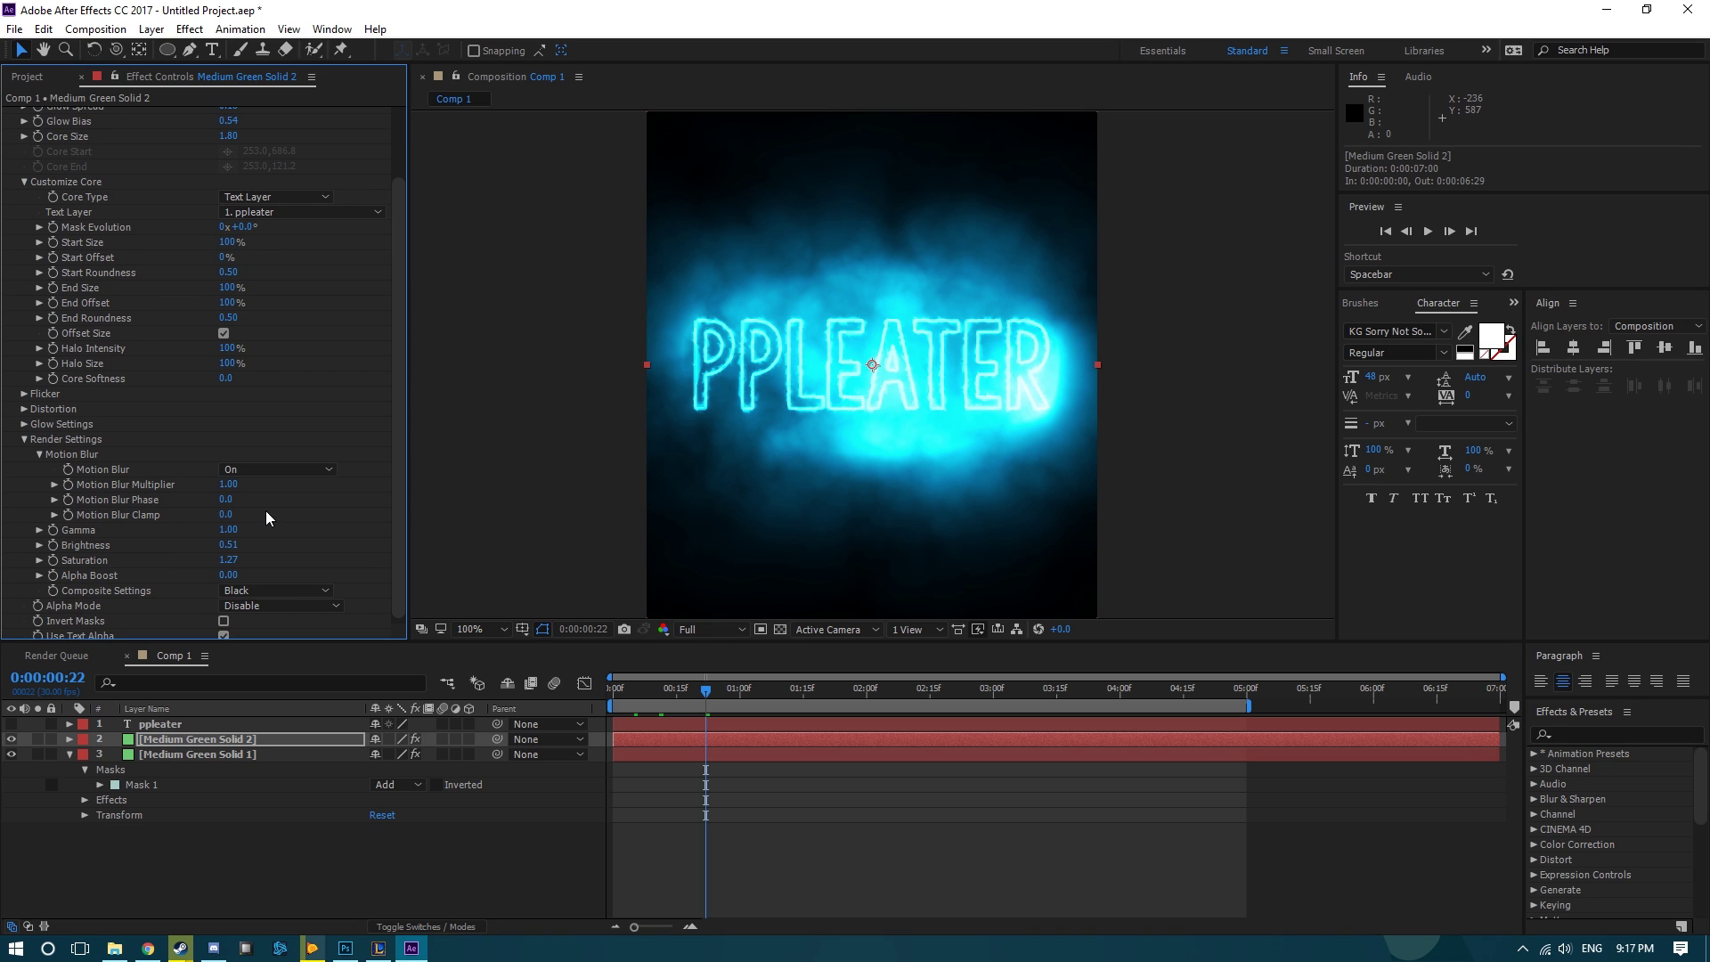
Set the text Saber's Composite Settings to Transparent so the blue ring shows behind PPLEATER.
{"action": "left_click", "coordinate": [265, 585]}
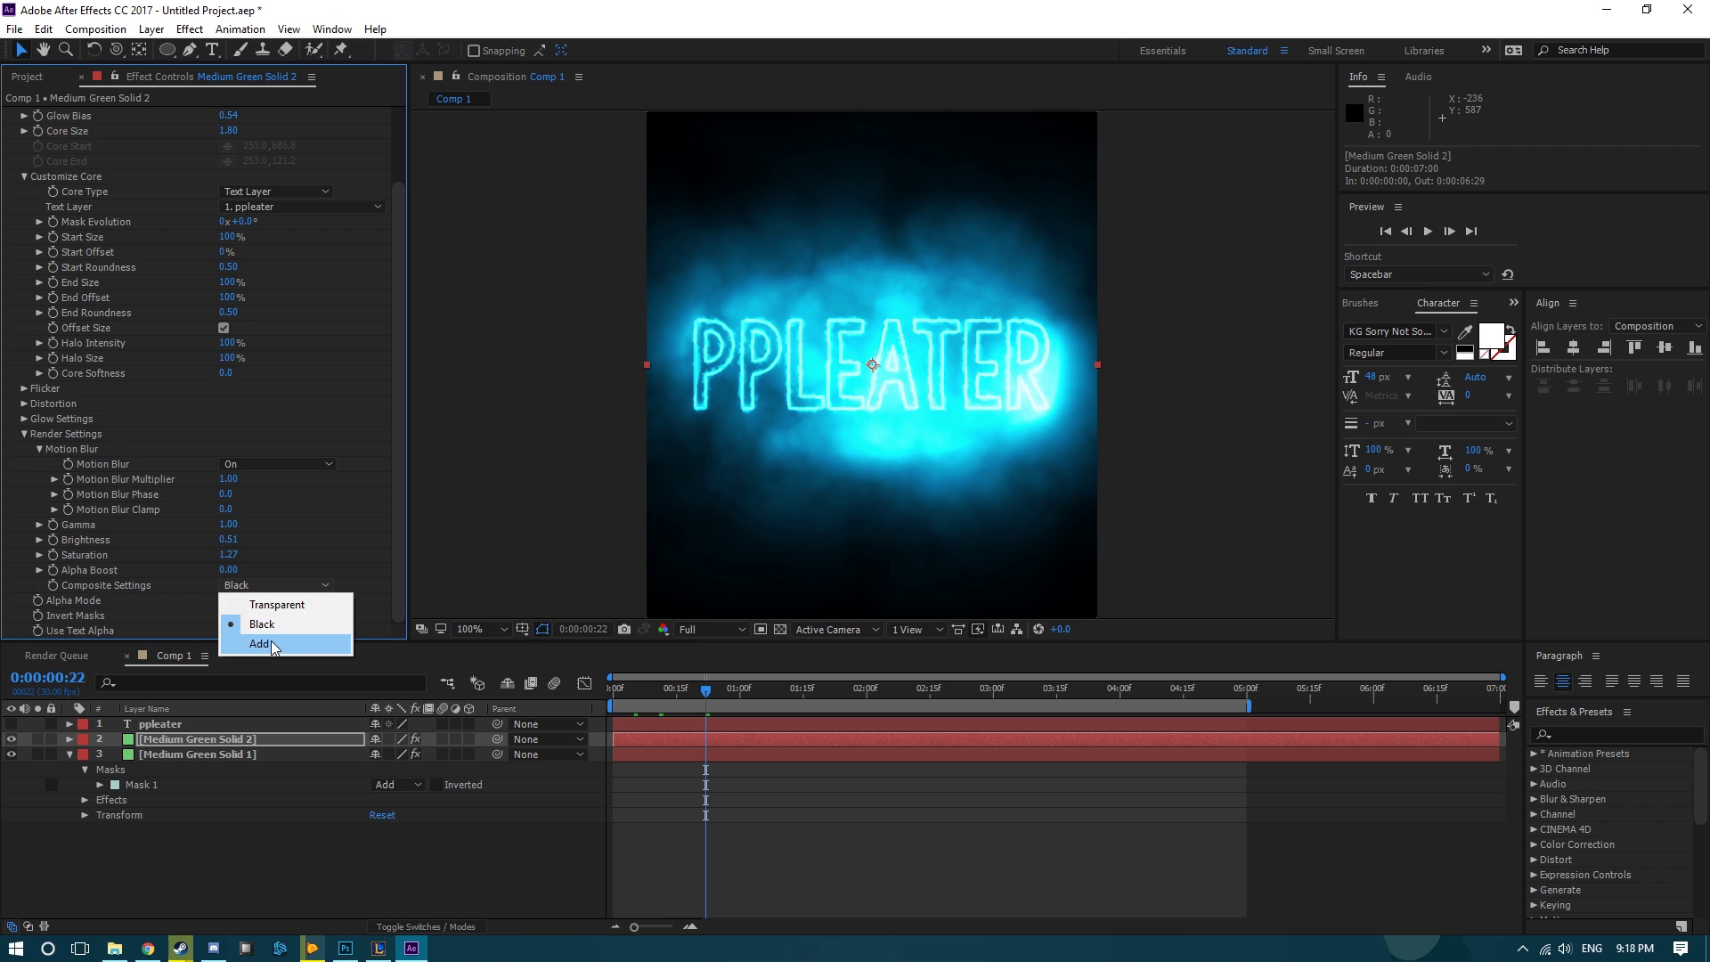
{"action": "left_click", "coordinate": [279, 606]}
{"action": "left_click", "coordinate": [794, 381]}
{"action": "left_click", "coordinate": [543, 686]}
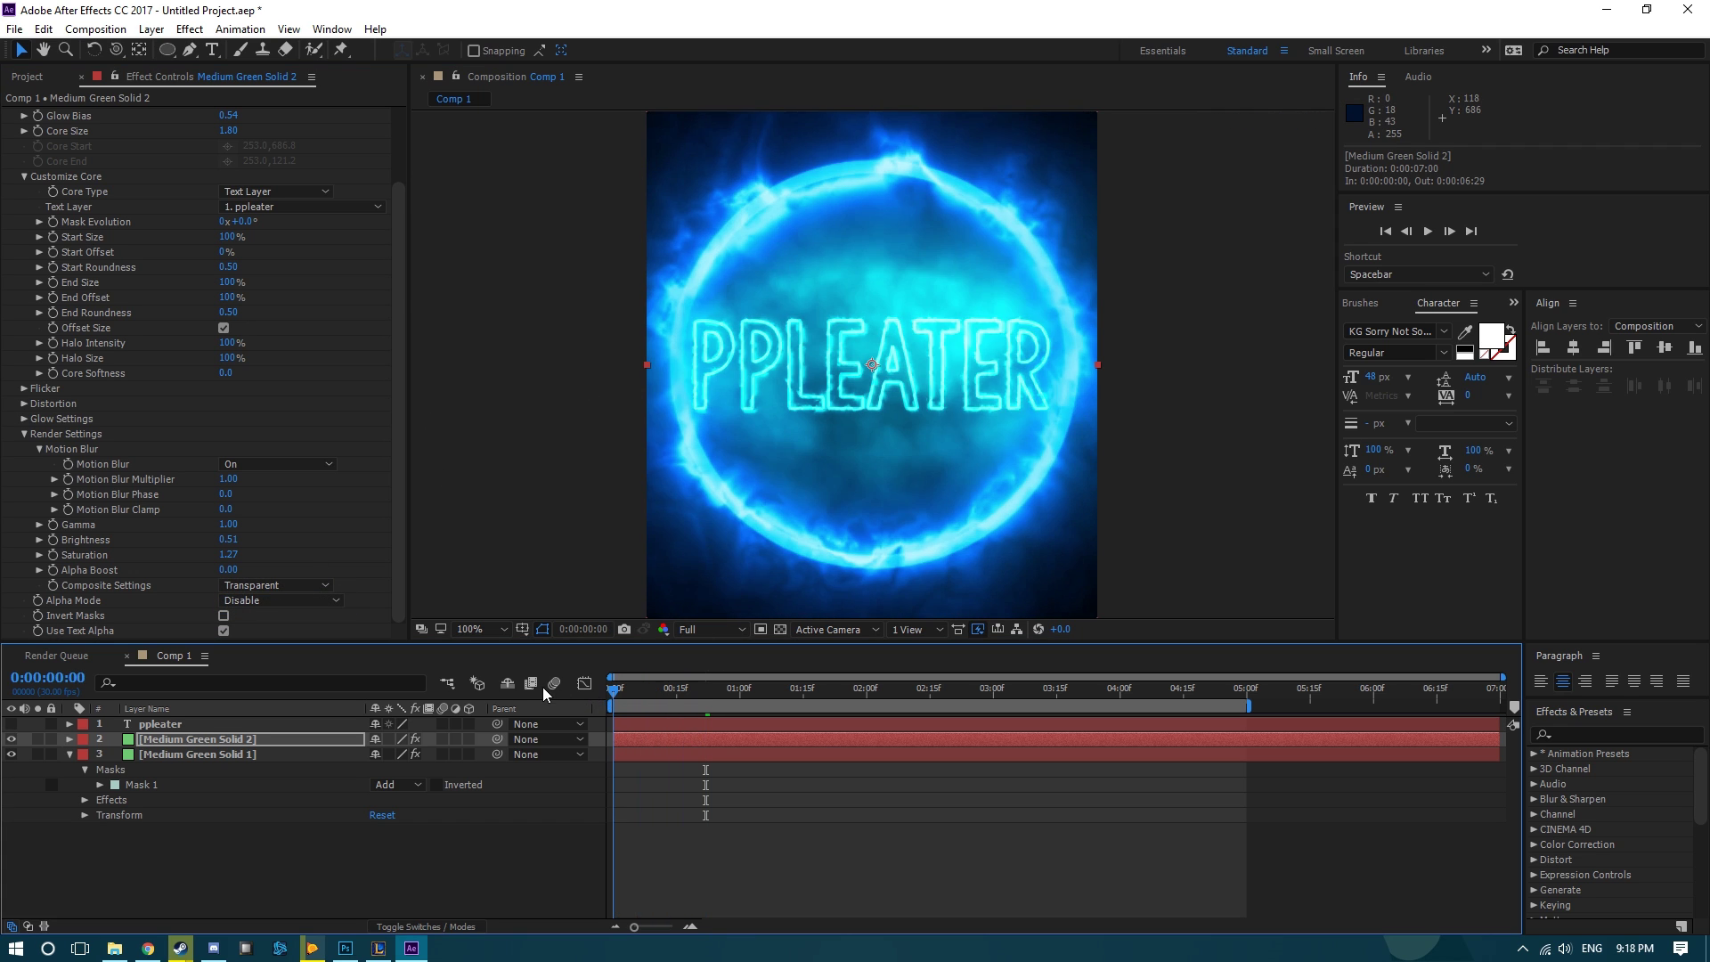
{"action": "scroll", "coordinate": [48, 189], "scroll_direction": "up", "scroll_amount": 3}
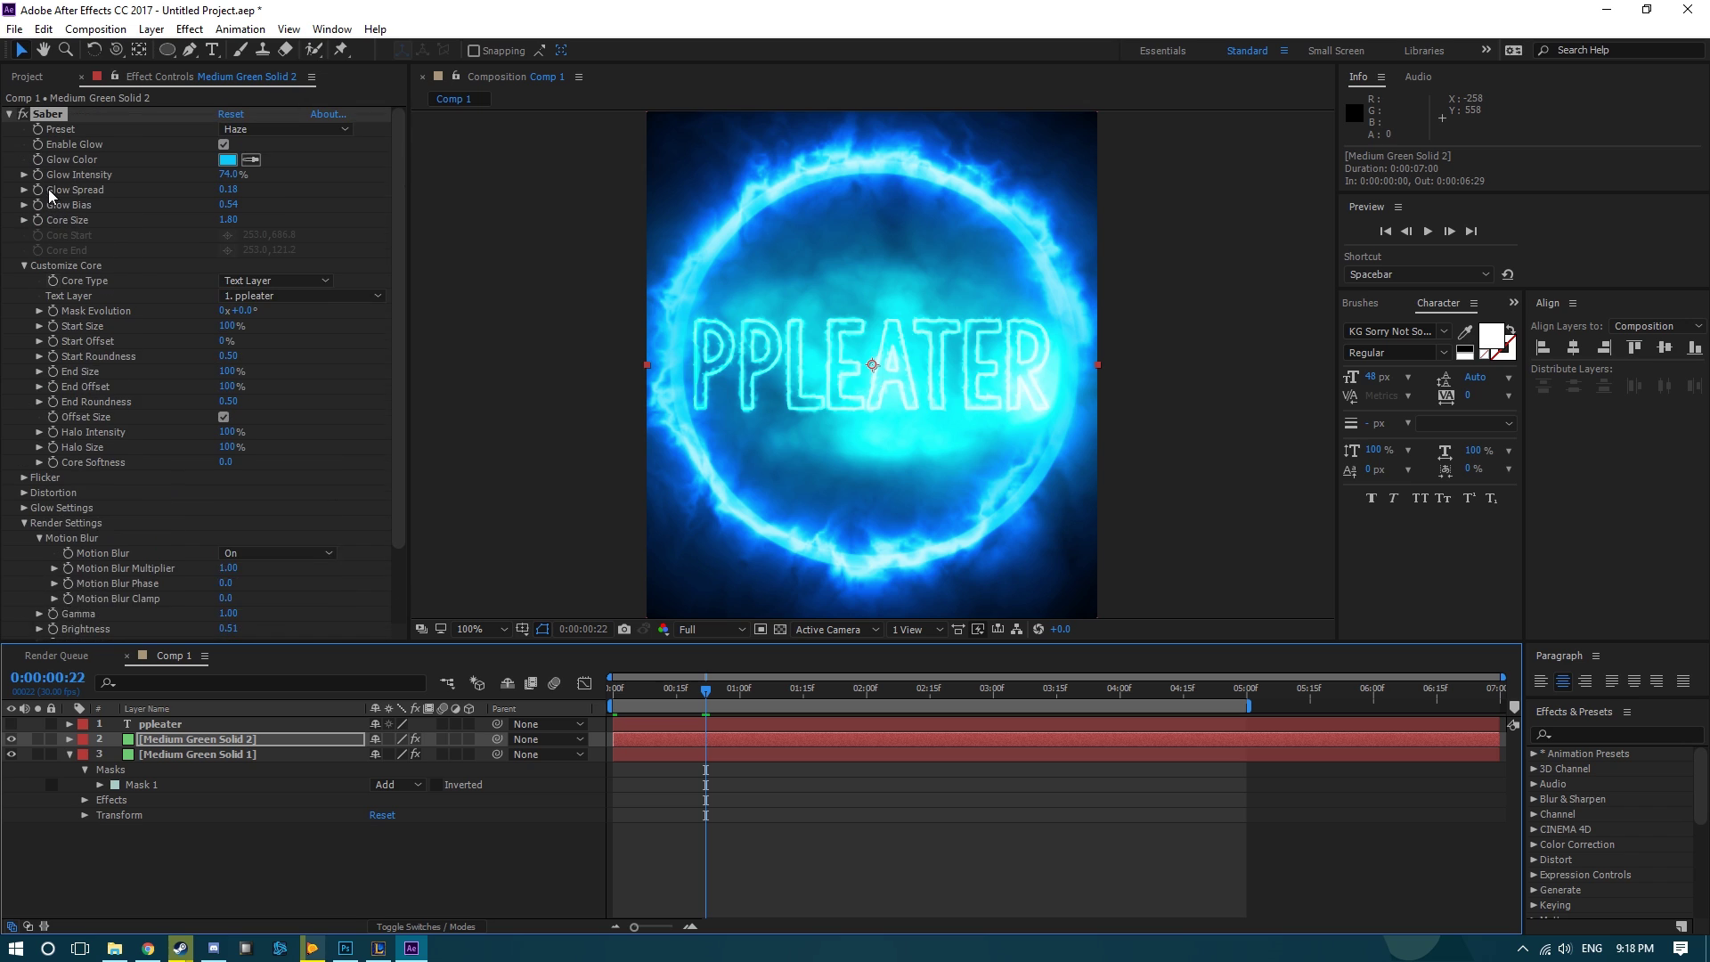
{"action": "left_click", "coordinate": [25, 264]}
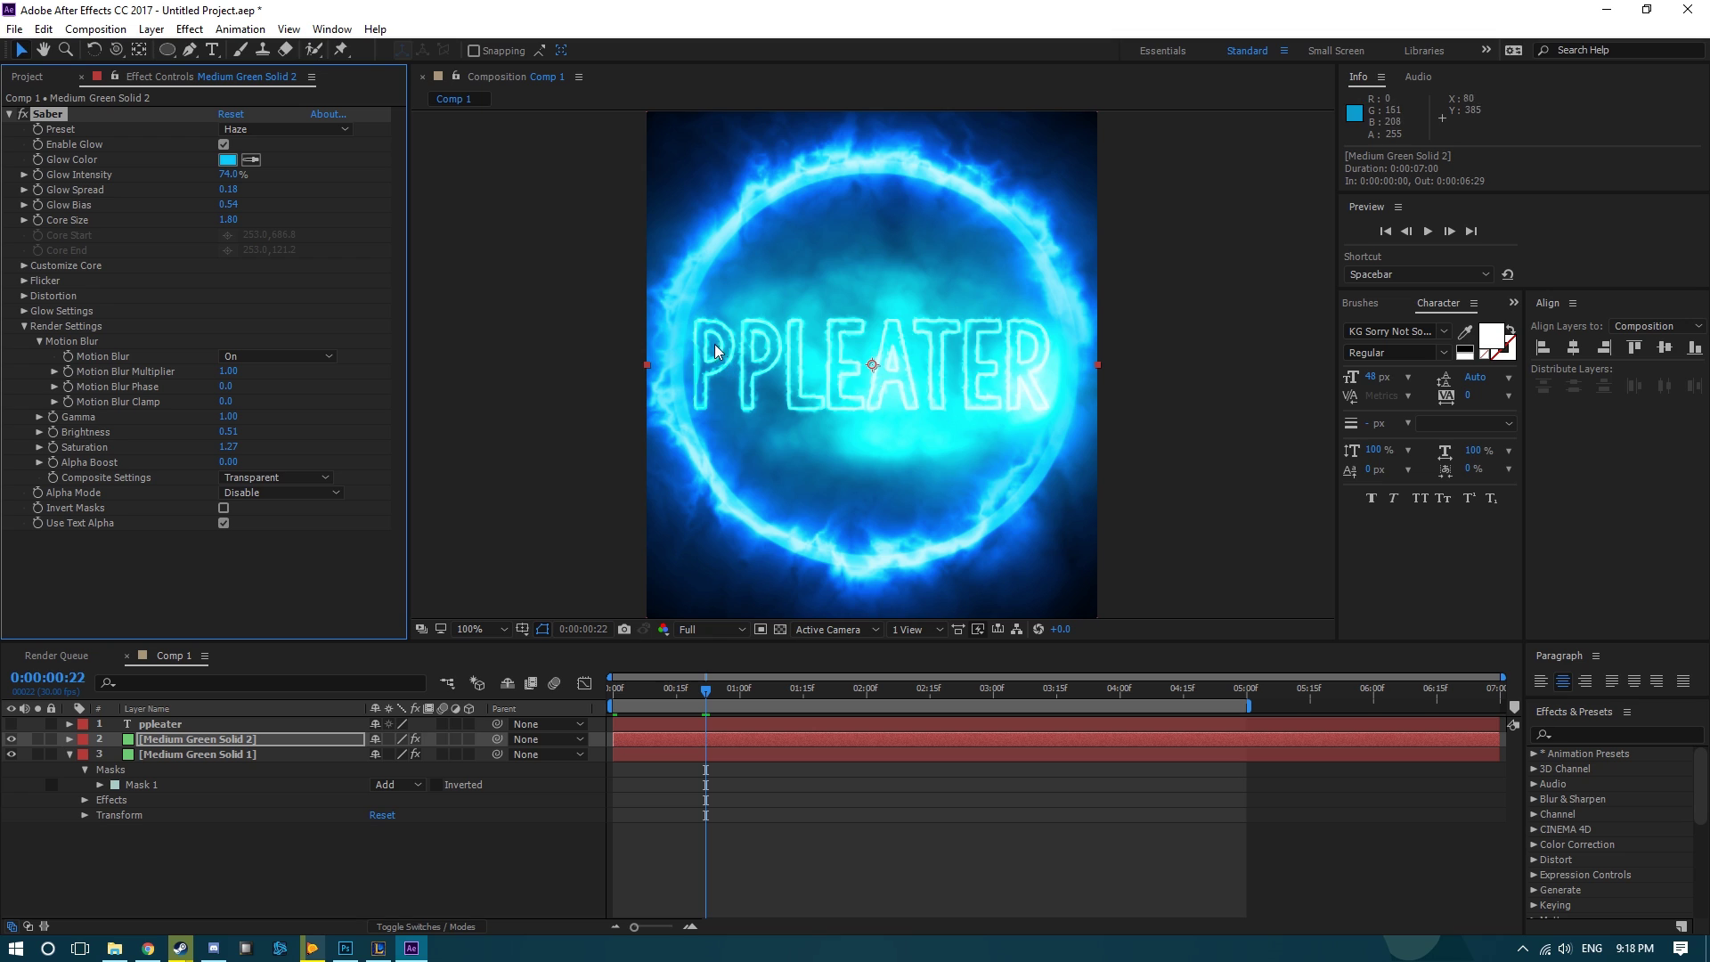
Inspect the text Saber's Glow Settings, Customize Core and Flicker parameter groups.
{"action": "left_click", "coordinate": [24, 309]}
{"action": "left_click", "coordinate": [24, 310]}
{"action": "left_click", "coordinate": [24, 266]}
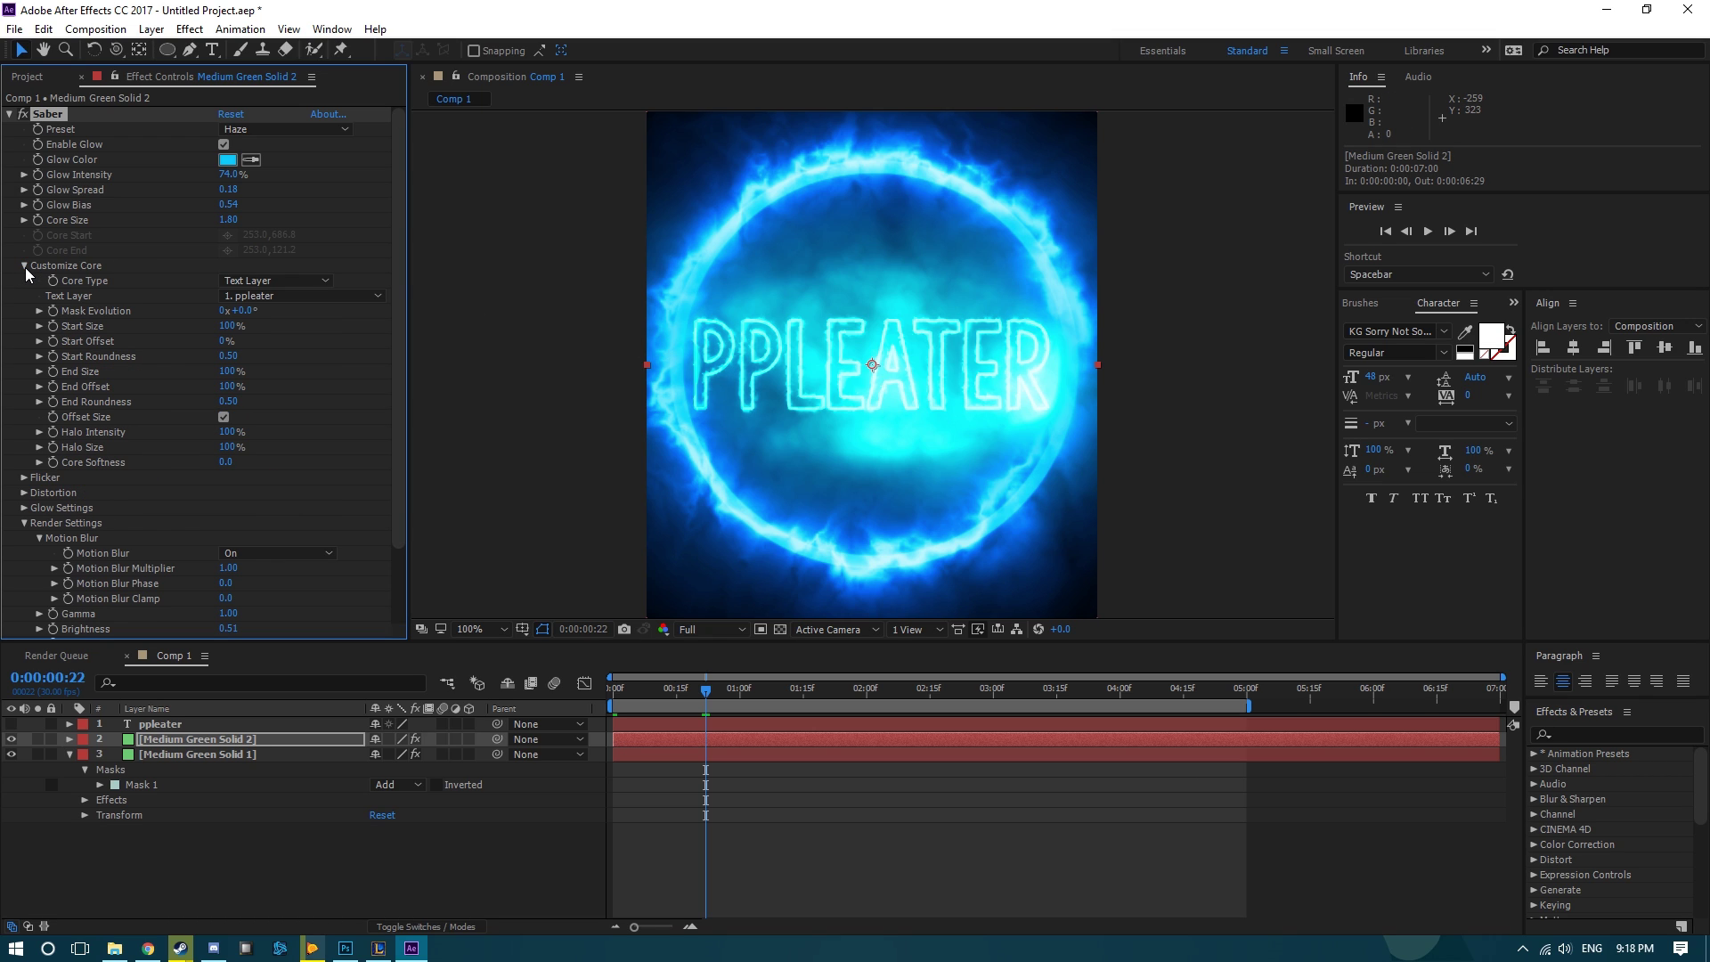
{"action": "left_click", "coordinate": [24, 482]}
{"action": "left_click", "coordinate": [24, 482]}
{"action": "left_click", "coordinate": [23, 508]}
Set the text glow's Glow Distortion Wind Speed to 0.00.
{"action": "scroll", "coordinate": [27, 477], "scroll_direction": "down", "scroll_amount": 2}
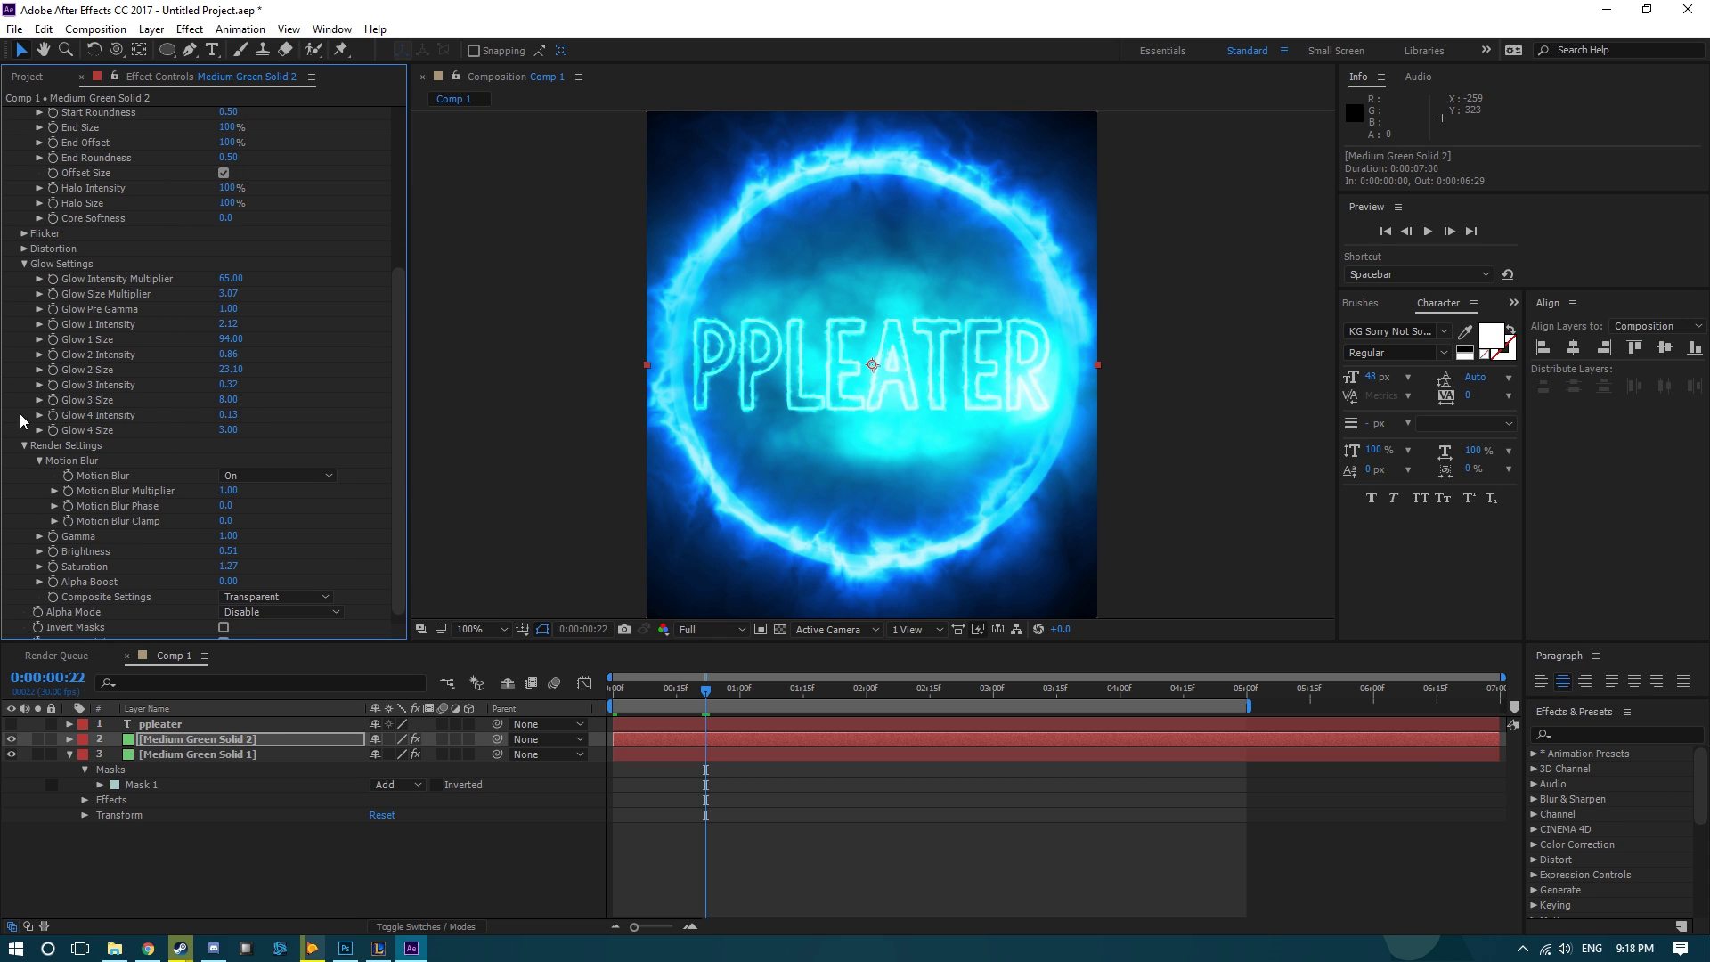
{"action": "left_click", "coordinate": [24, 248]}
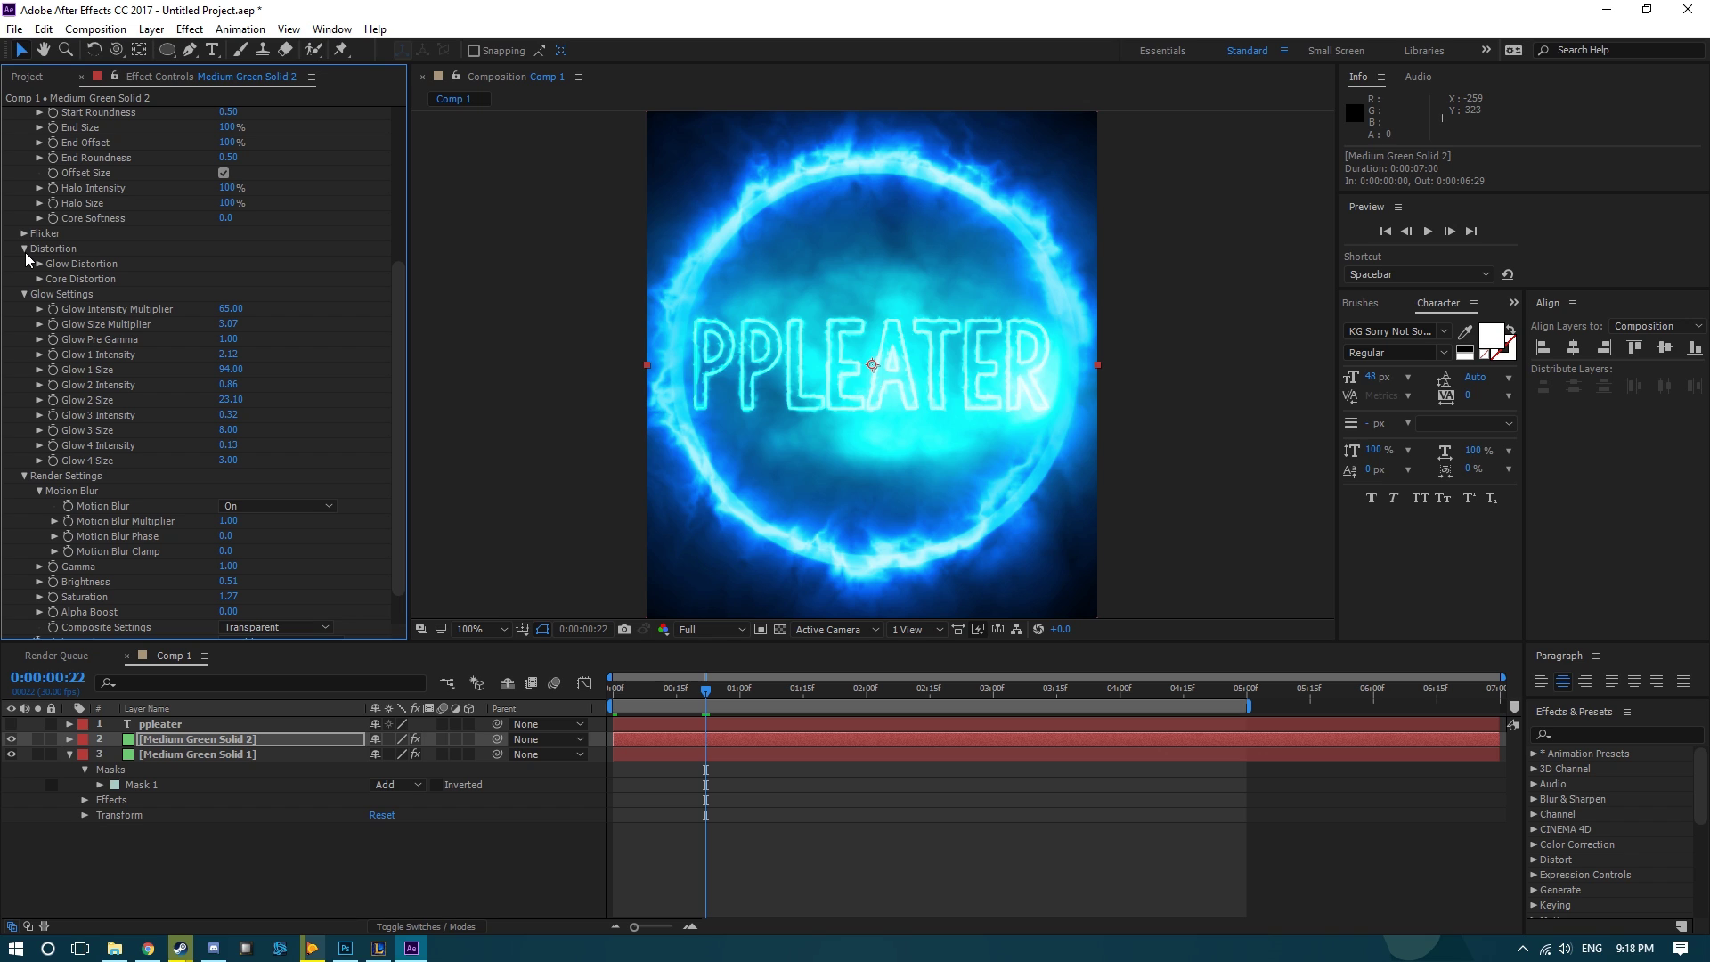
{"action": "left_click", "coordinate": [39, 264]}
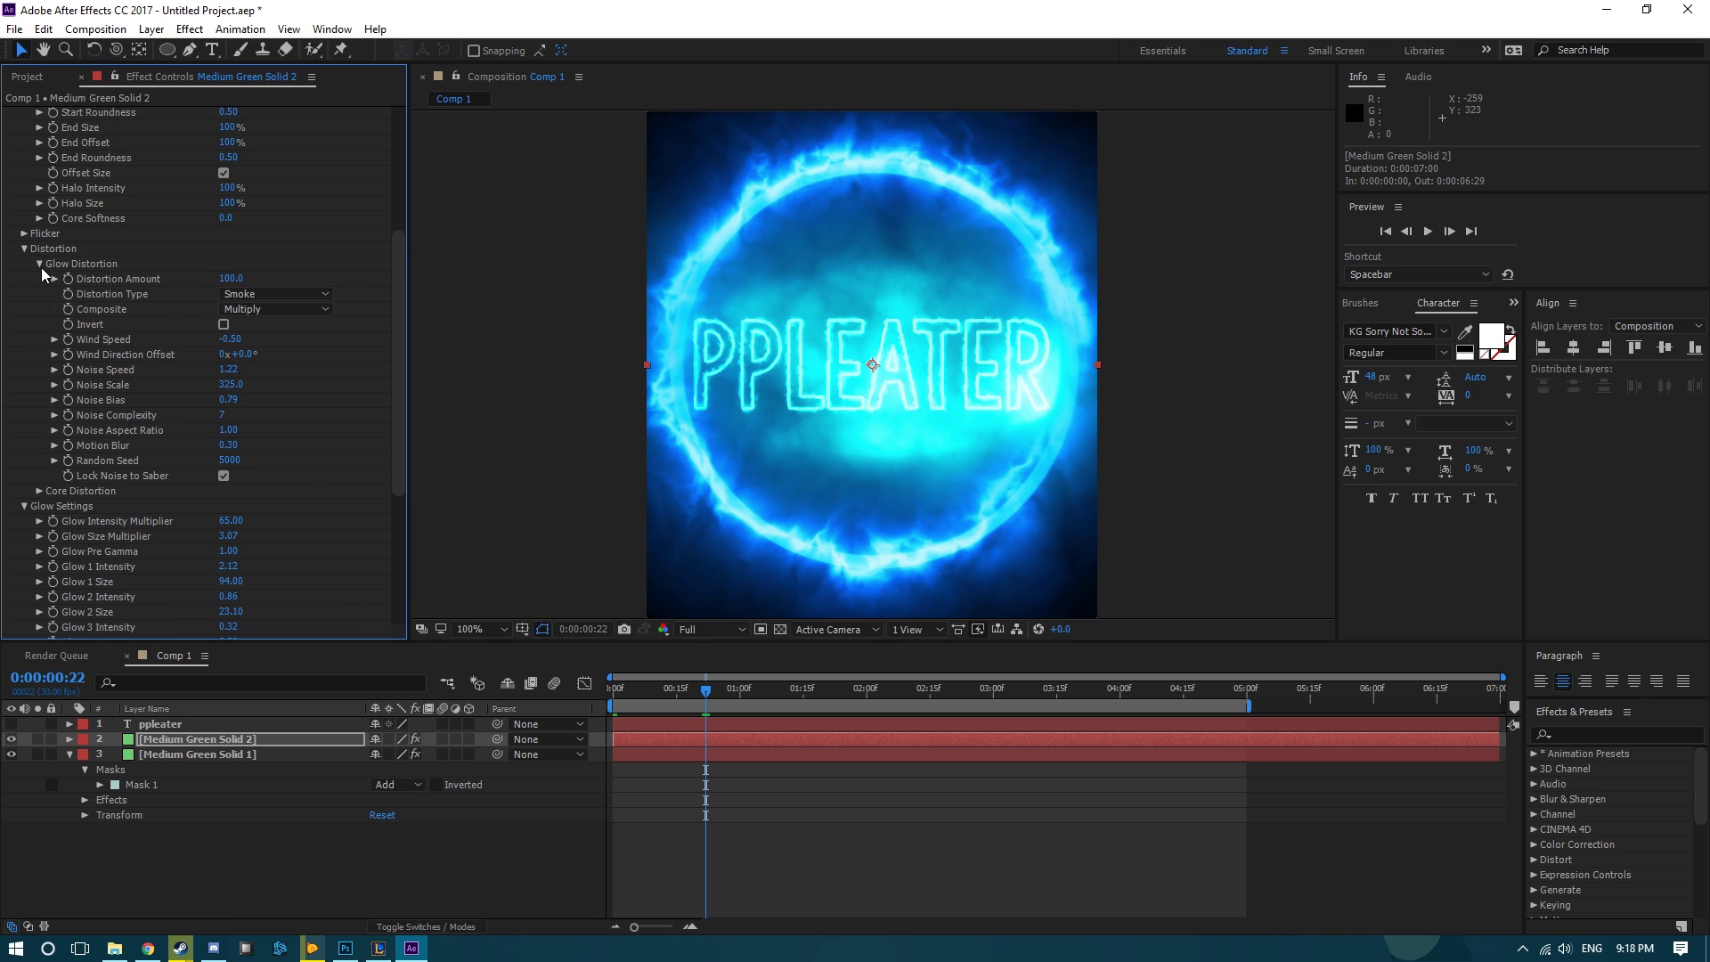
{"action": "left_click", "coordinate": [230, 340]}
{"action": "type", "text": "0"}
{"action": "key", "text": "Return"}
Set Medium Green Solid 1's ring Glow Distortion Wind Speed to 0.00 and preview from frame 0.
{"action": "scroll", "coordinate": [246, 487], "scroll_direction": "down", "scroll_amount": 5}
{"action": "scroll", "coordinate": [246, 487], "scroll_direction": "down", "scroll_amount": 1}
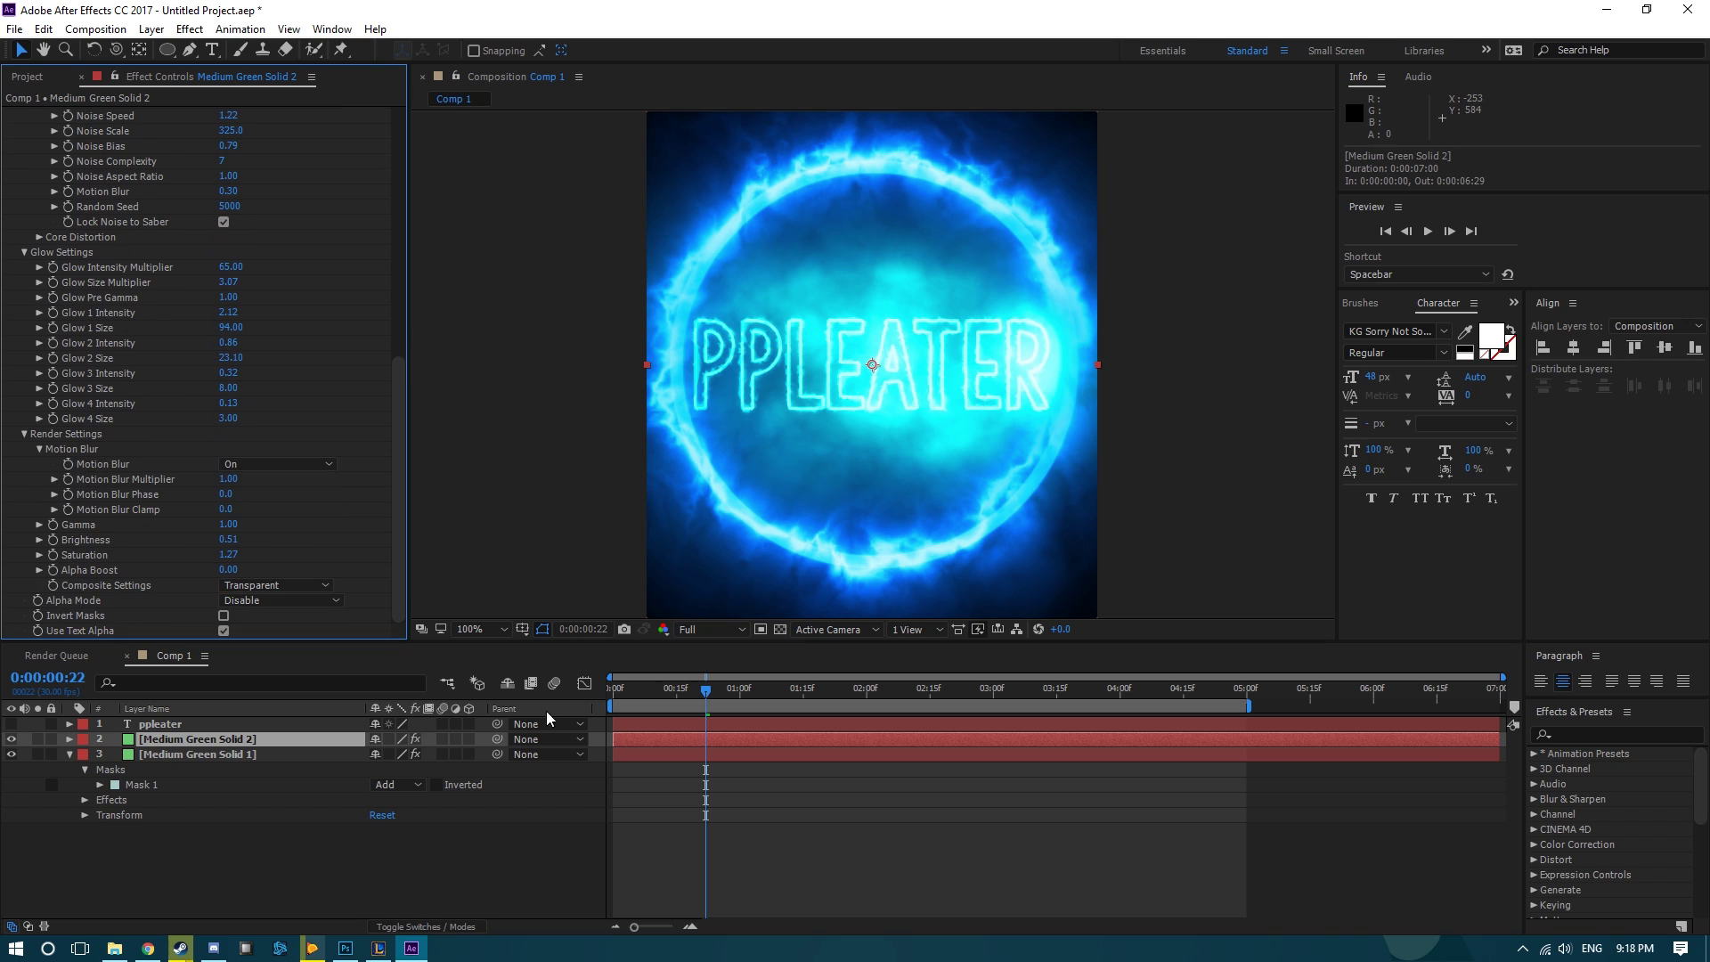
{"action": "left_click", "coordinate": [643, 757]}
{"action": "left_click", "coordinate": [24, 491]}
{"action": "left_click", "coordinate": [39, 523]}
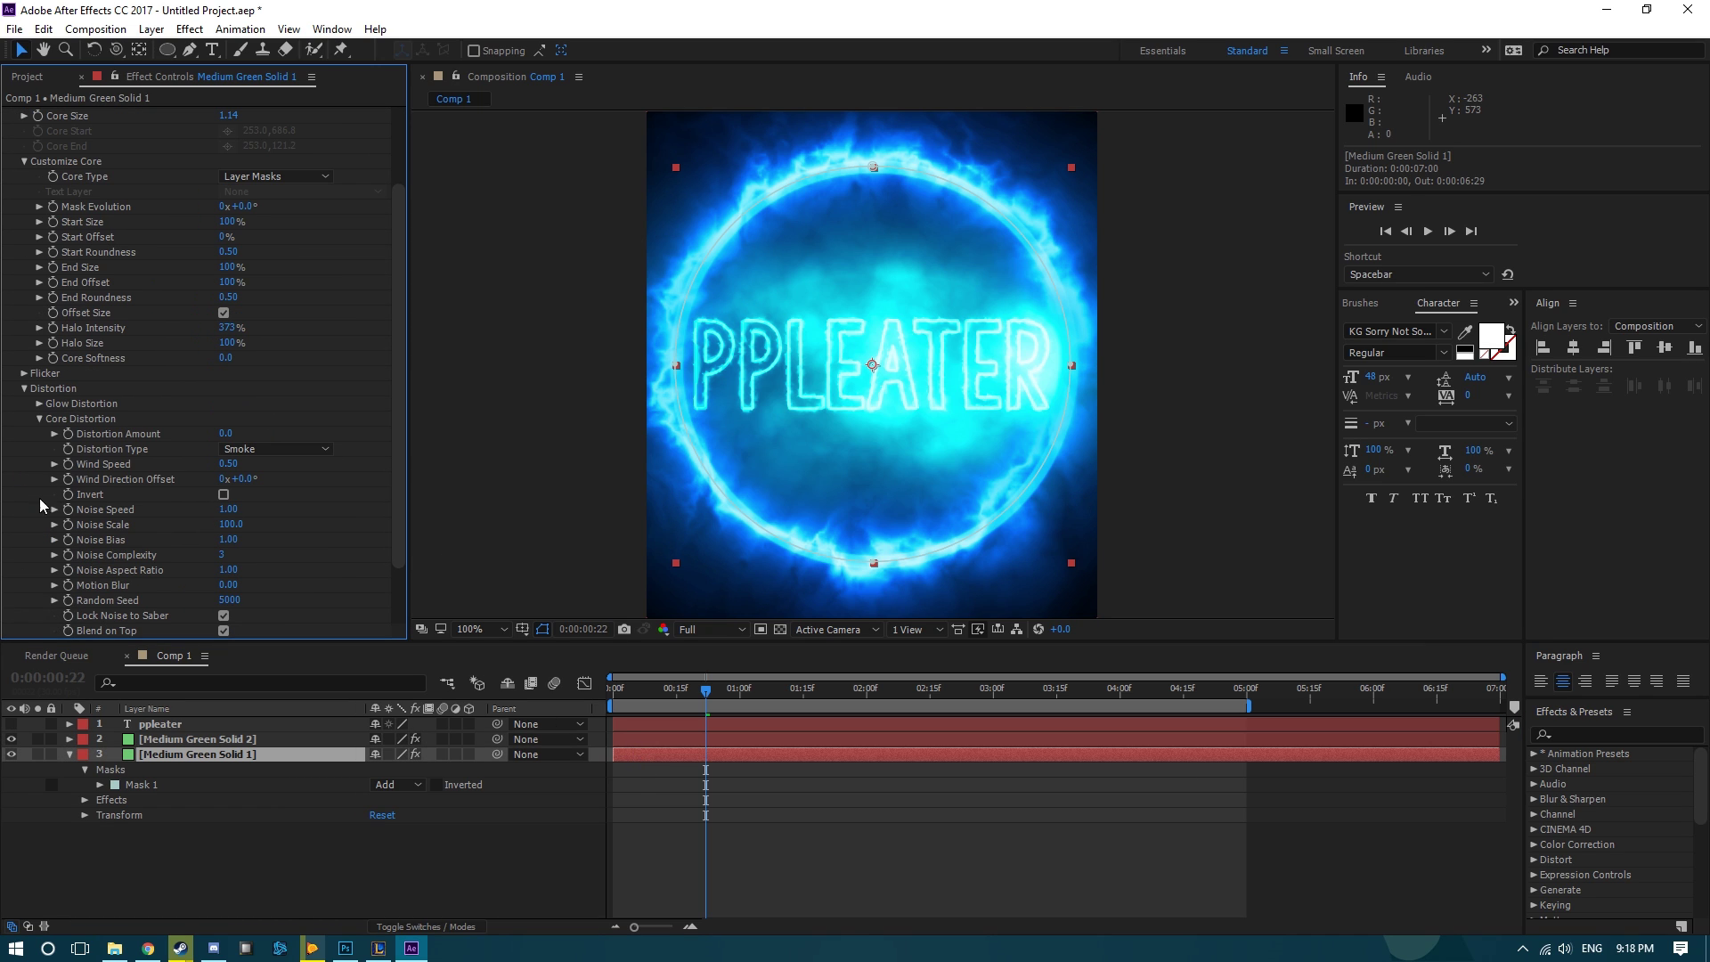
{"action": "left_click", "coordinate": [39, 404]}
{"action": "left_click", "coordinate": [228, 478]}
{"action": "type", "text": "0"}
{"action": "key", "text": "Return"}
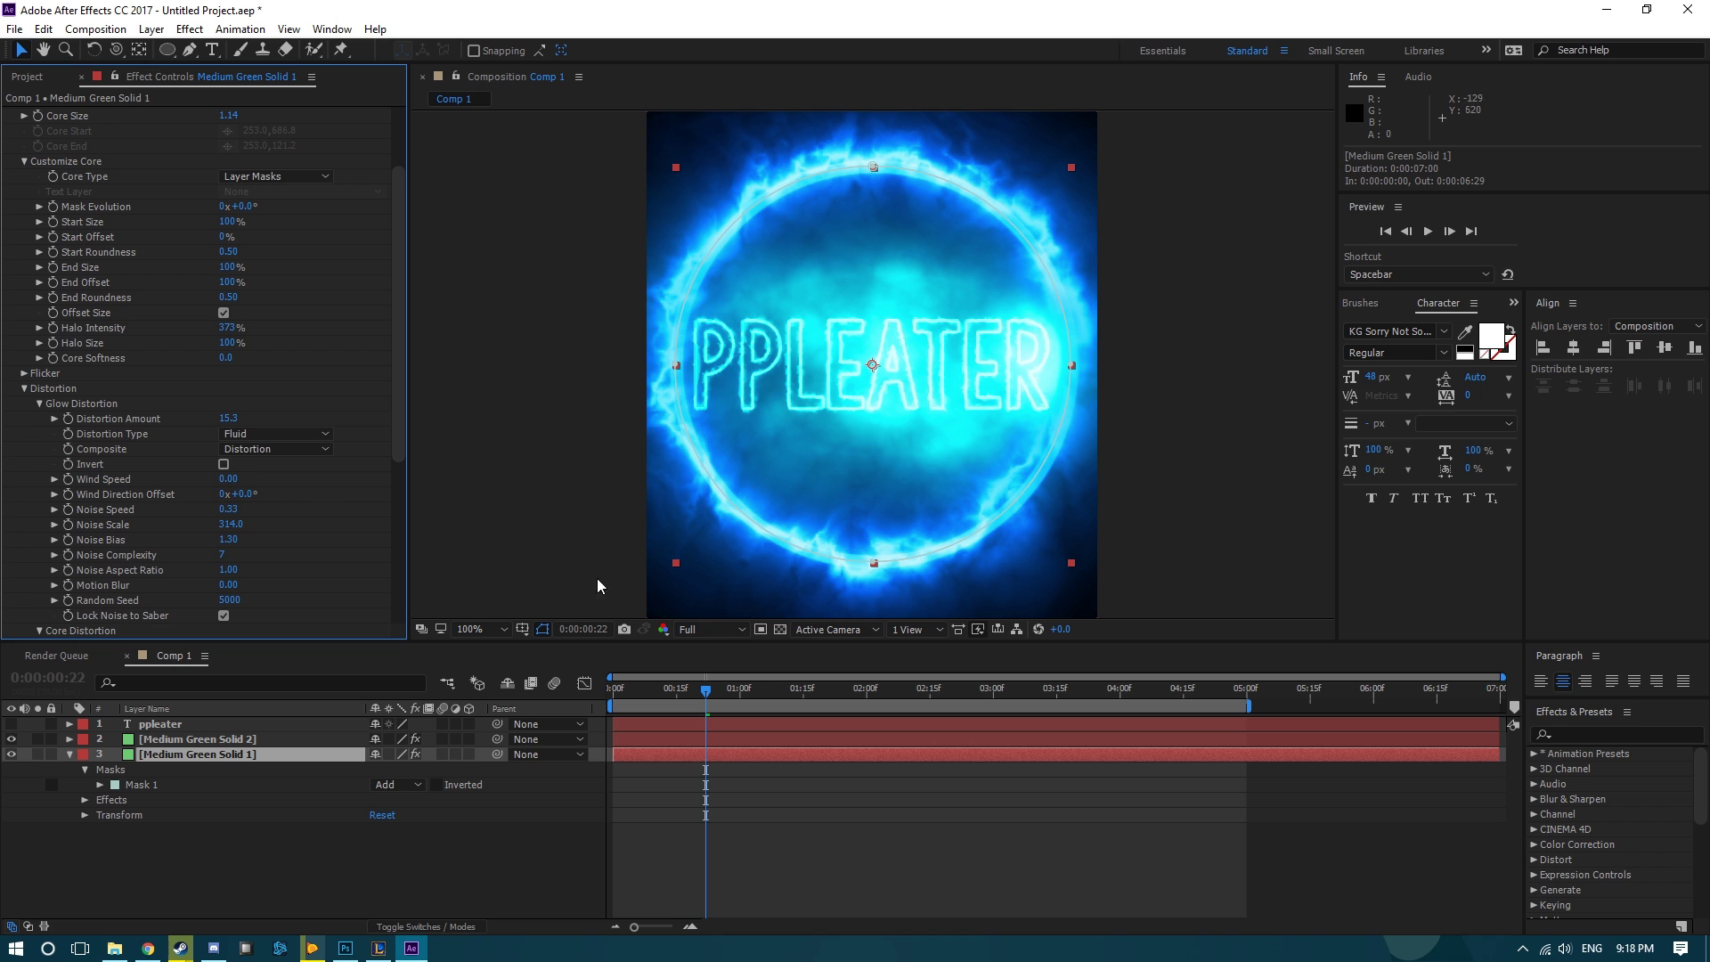
{"action": "left_click_drag", "start_coordinate": [705, 690], "coordinate": [613, 687]}
{"action": "key", "text": "space"}
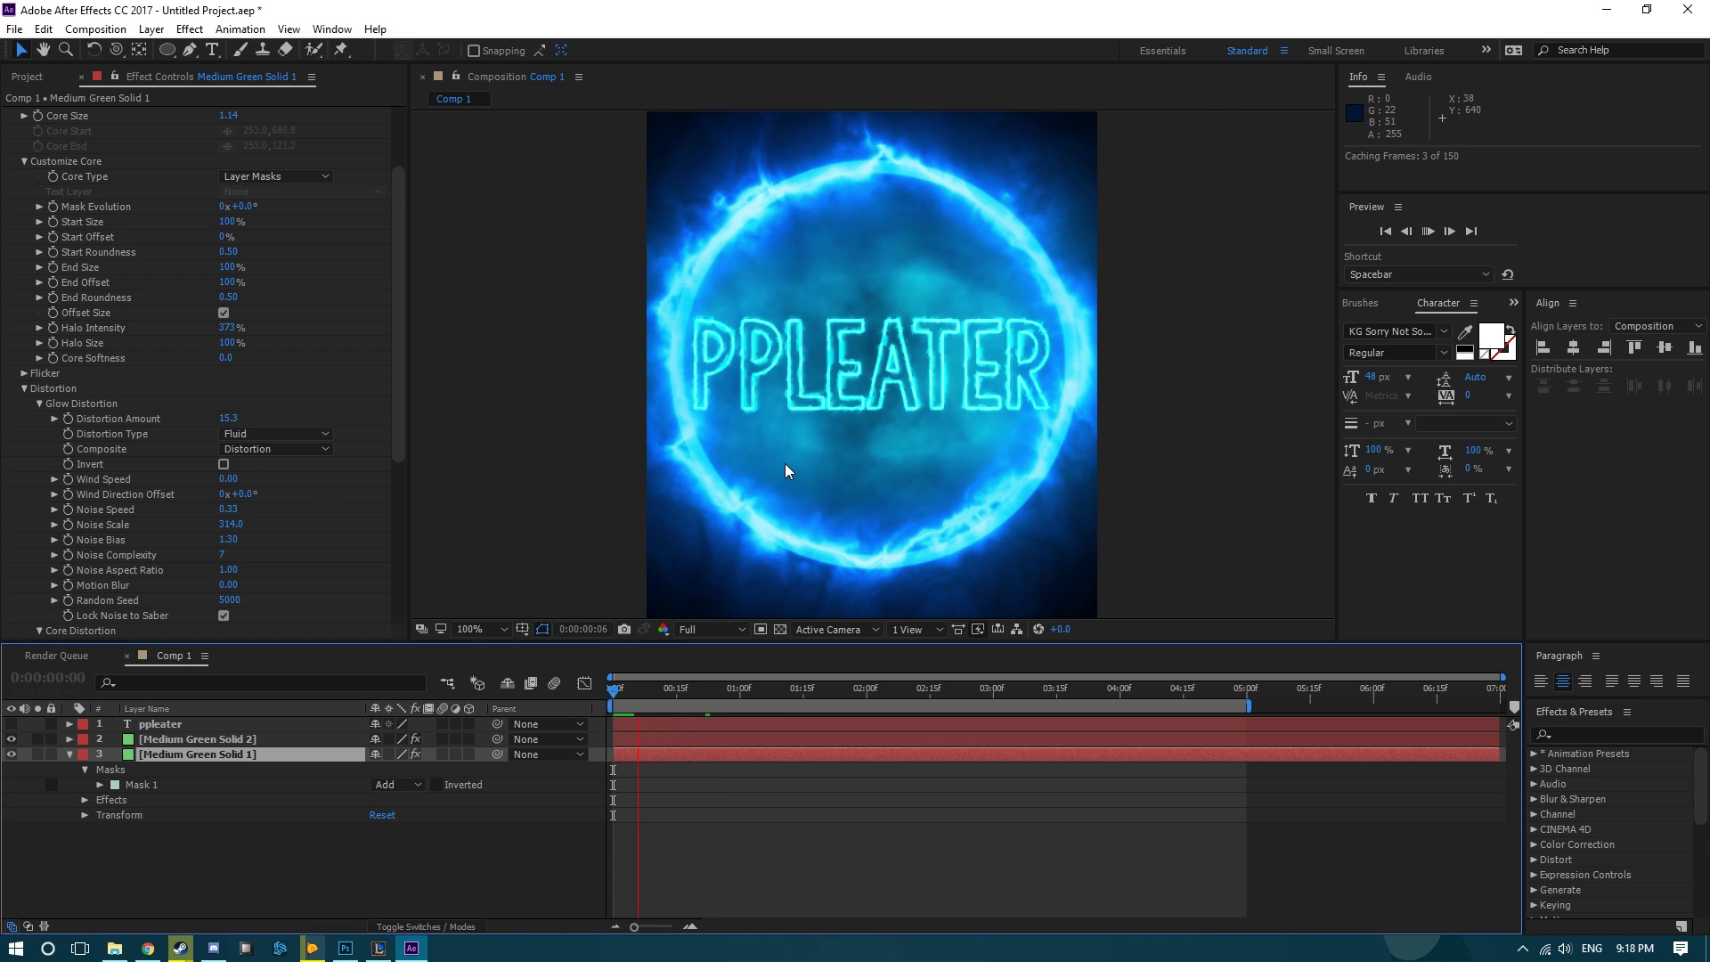